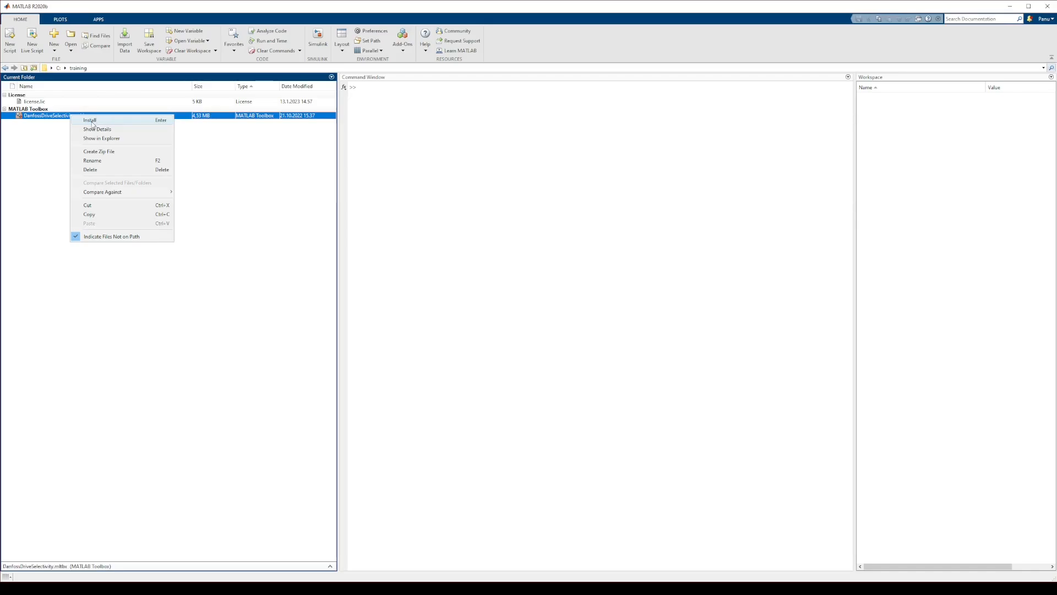
# Install the DanfossDriveSelectivity.mltbx toolbox from the current folder and close the Add-On Manager
pyautogui.click(91, 120)
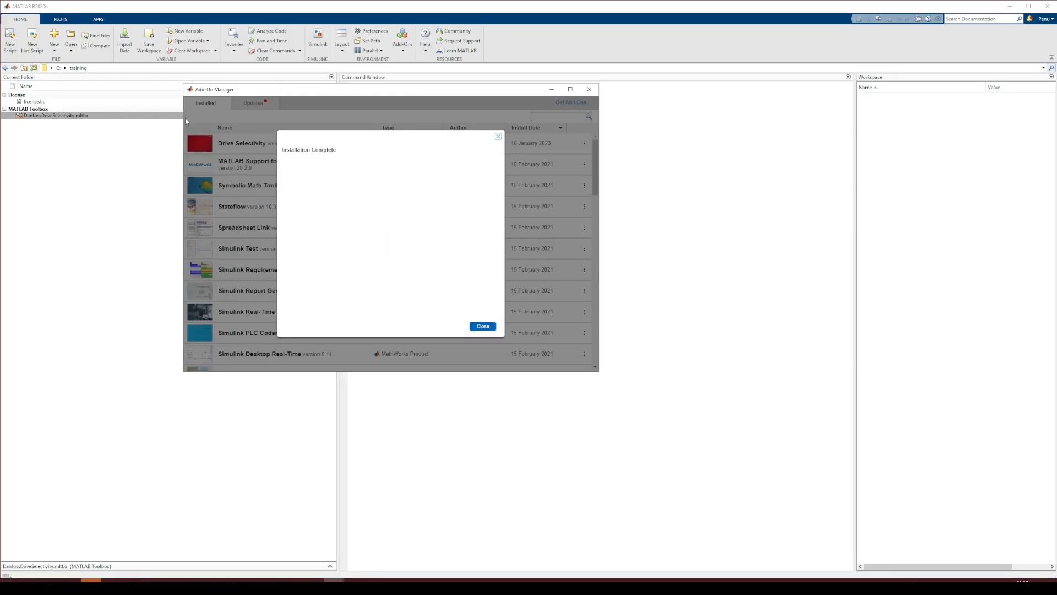
pyautogui.click(482, 326)
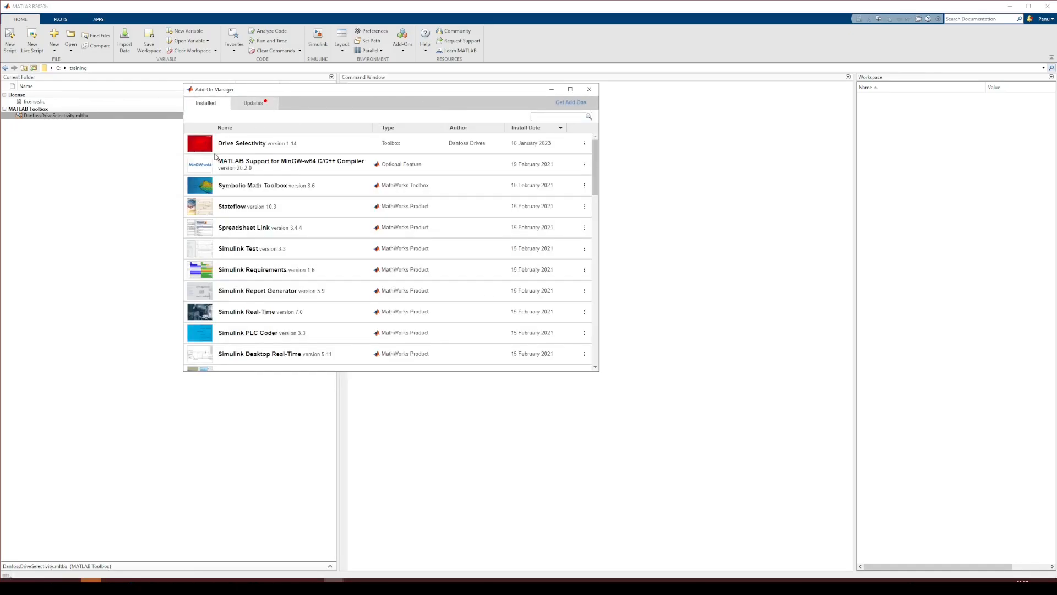
pyautogui.click(589, 89)
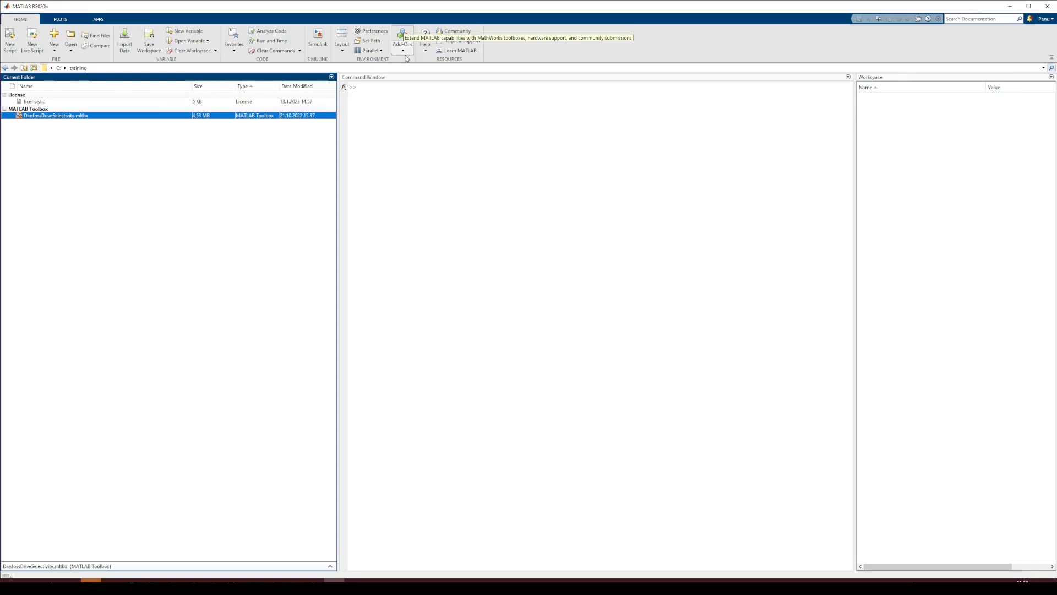
# Open the installed Drive Selectivity add-on's folder from the Add-On Manager, then return to the training folder
pyautogui.click(404, 51)
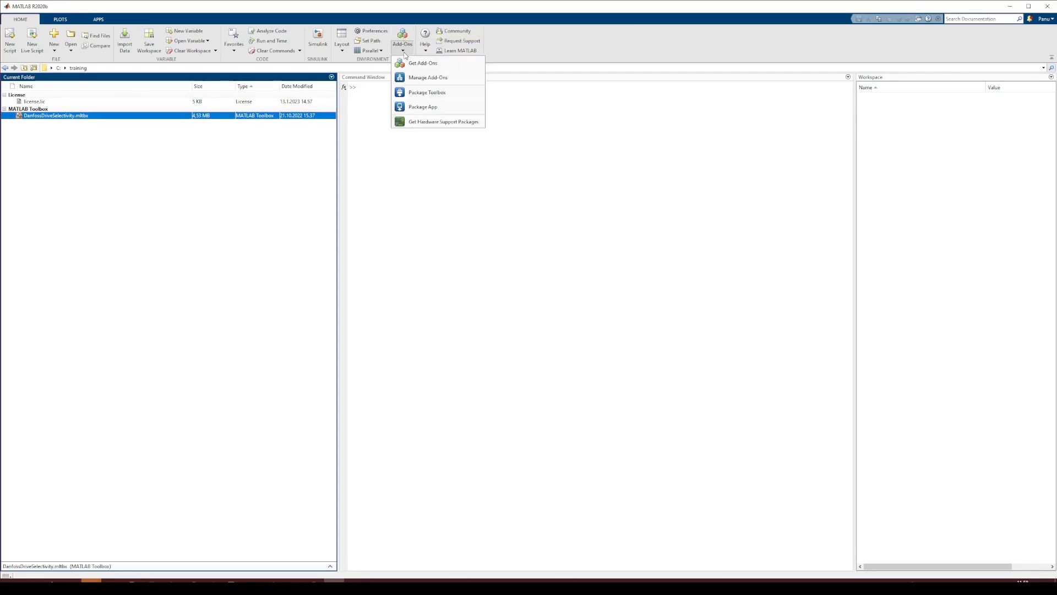
pyautogui.click(420, 78)
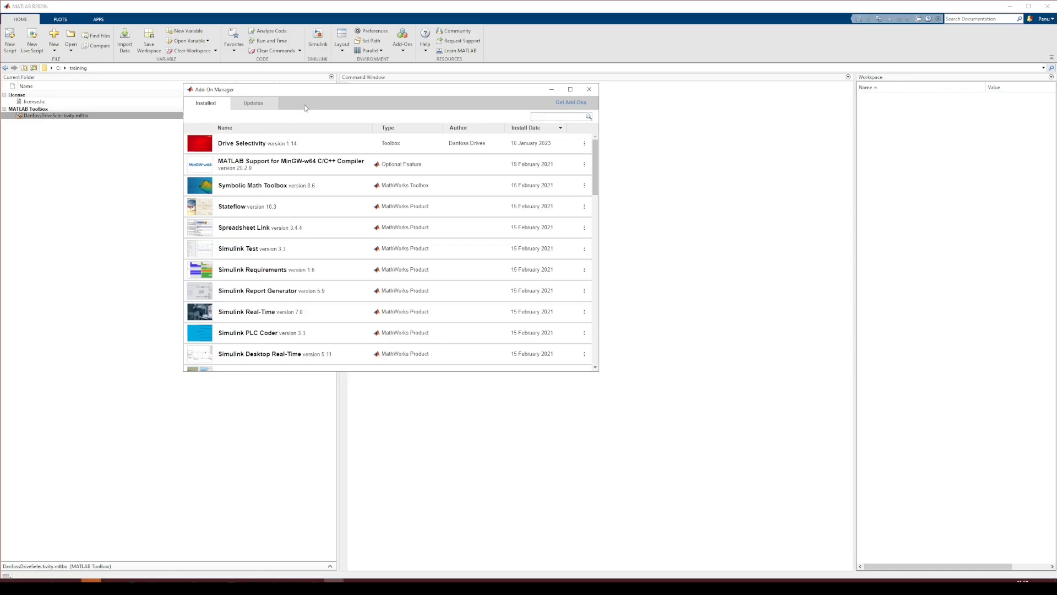
pyautogui.moveTo(319, 92); pyautogui.dragTo(414, 134)
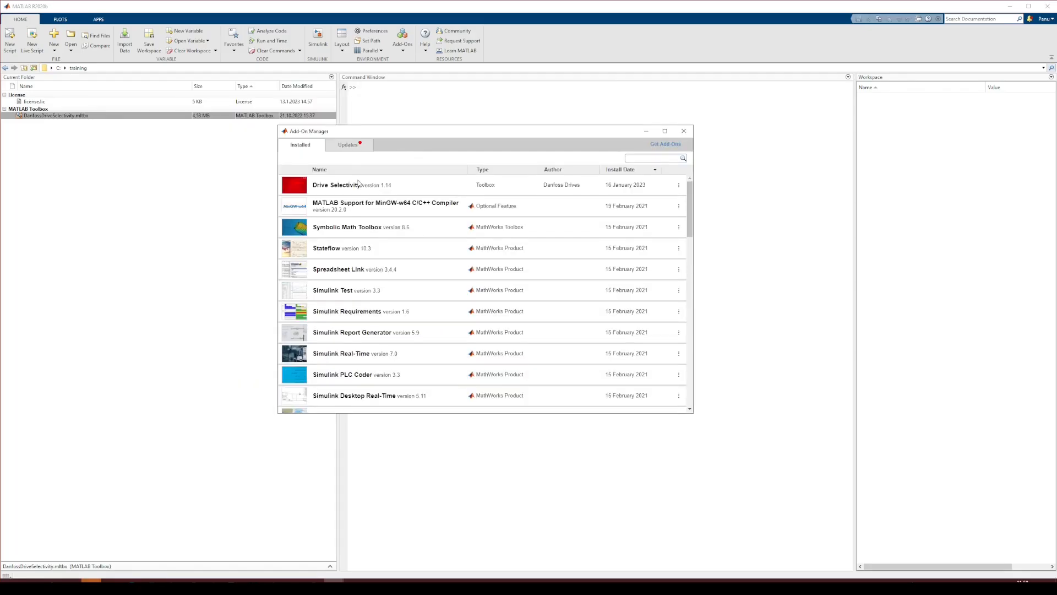
pyautogui.click(678, 185)
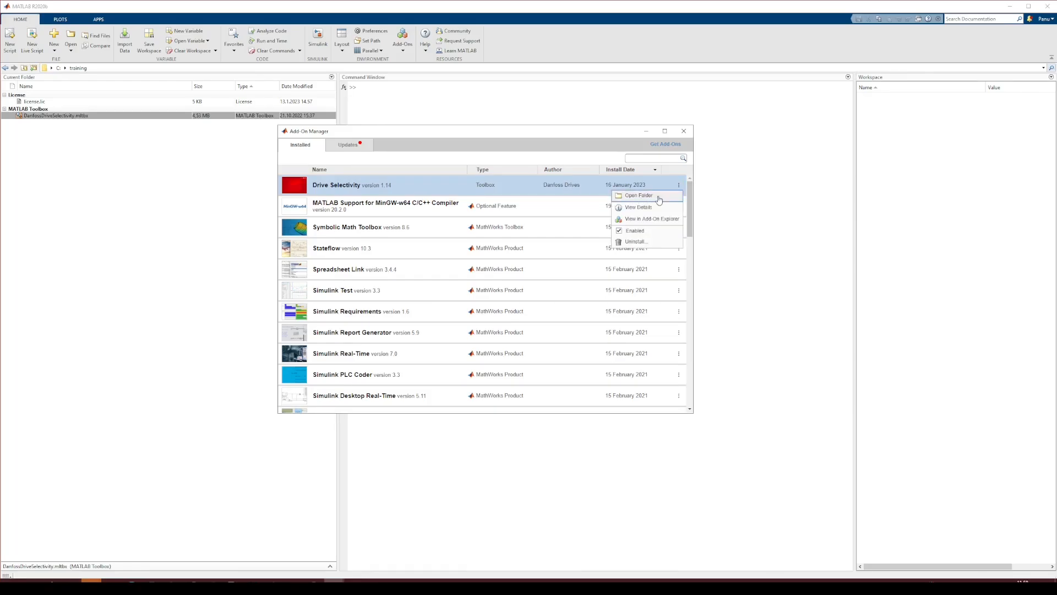
pyautogui.click(645, 199)
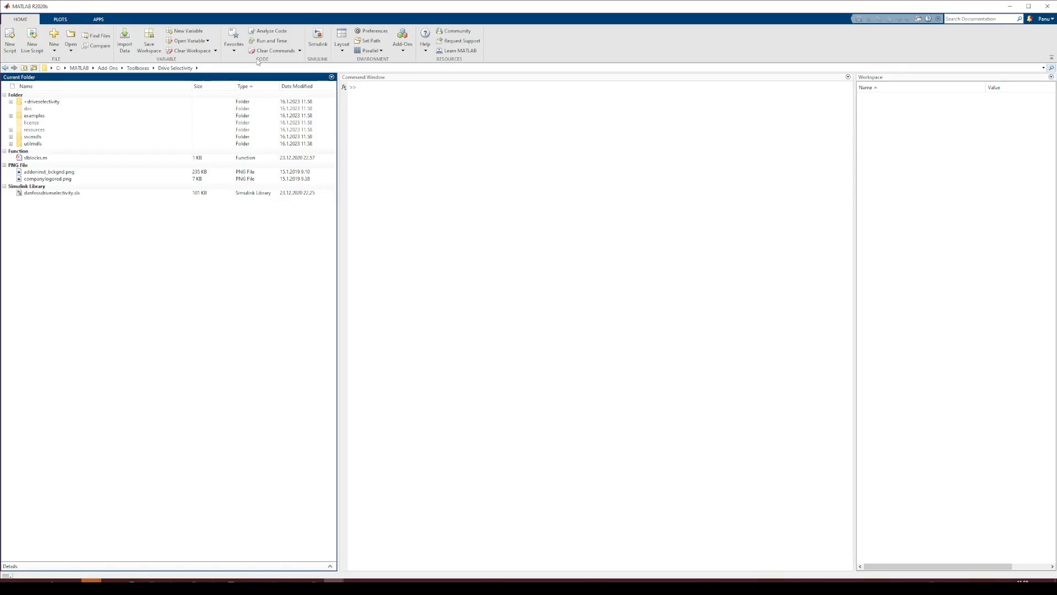
pyautogui.click(4, 68)
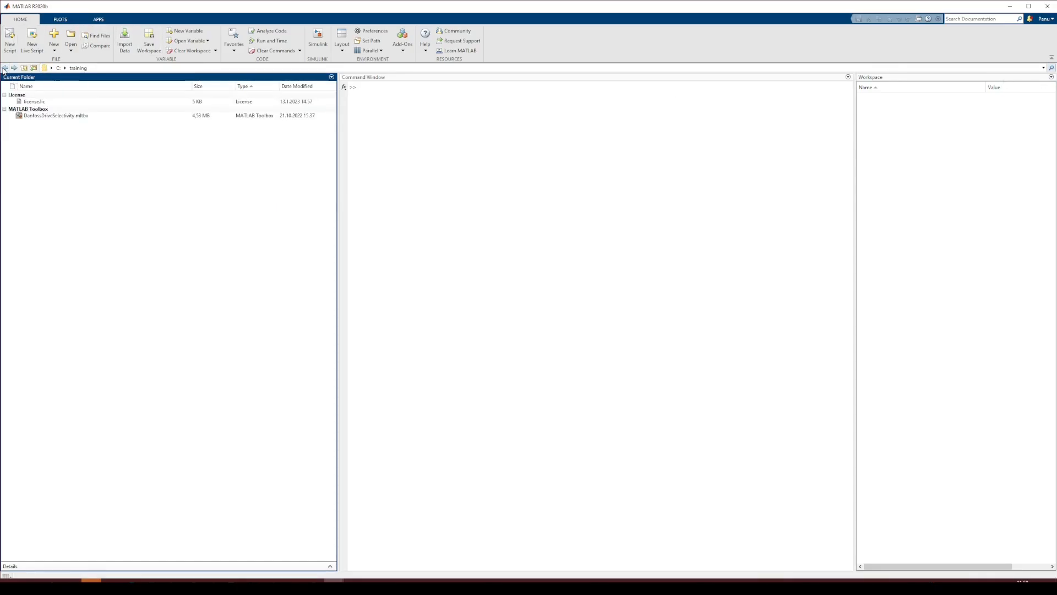
# Uninstall the Drive Selectivity version 1.14 add-on and close the Add-On Manager
pyautogui.click(402, 45)
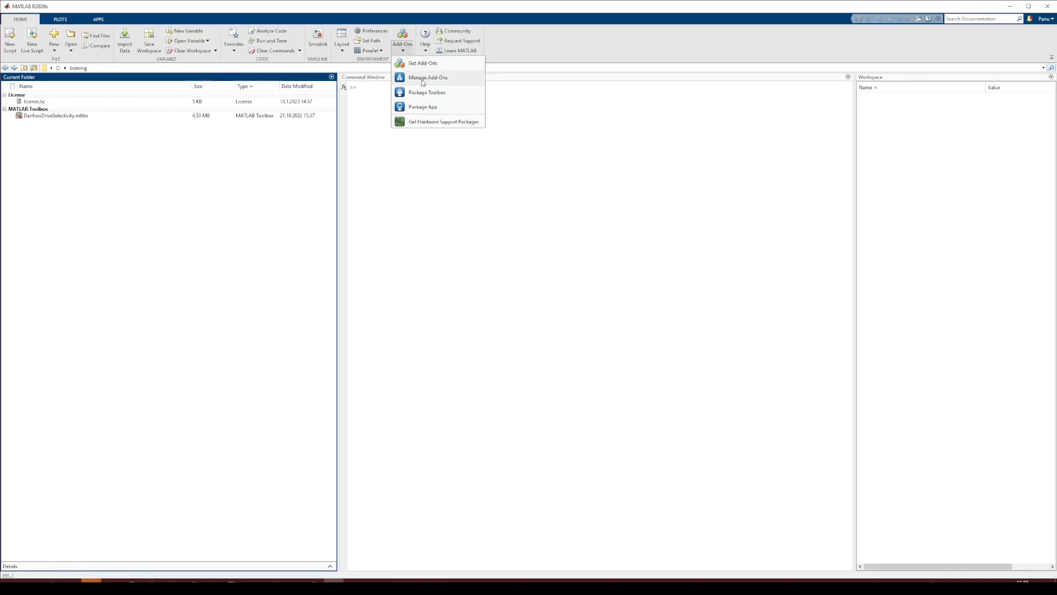
pyautogui.click(423, 80)
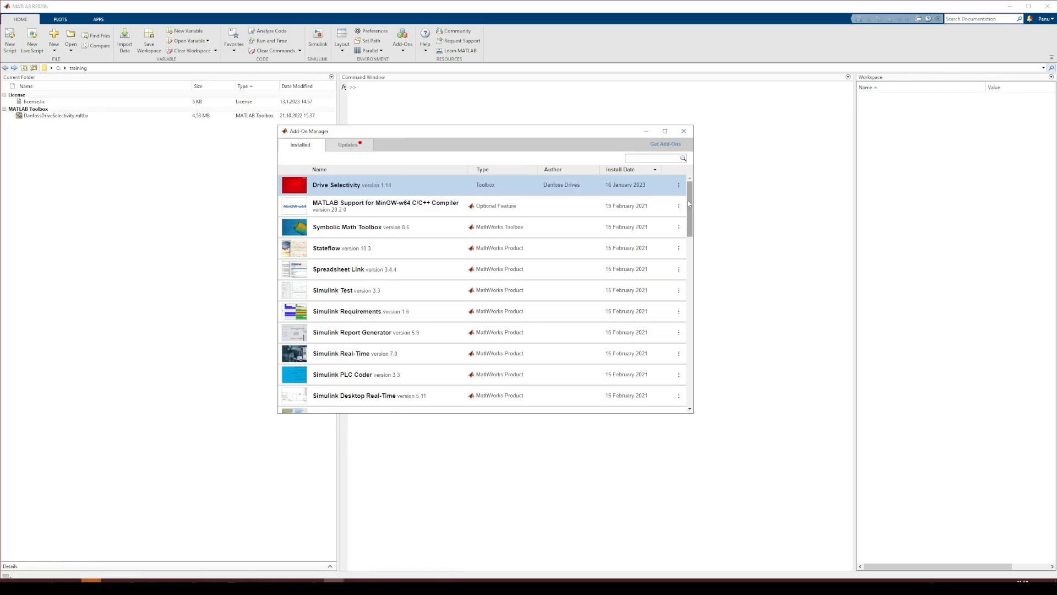
pyautogui.click(679, 185)
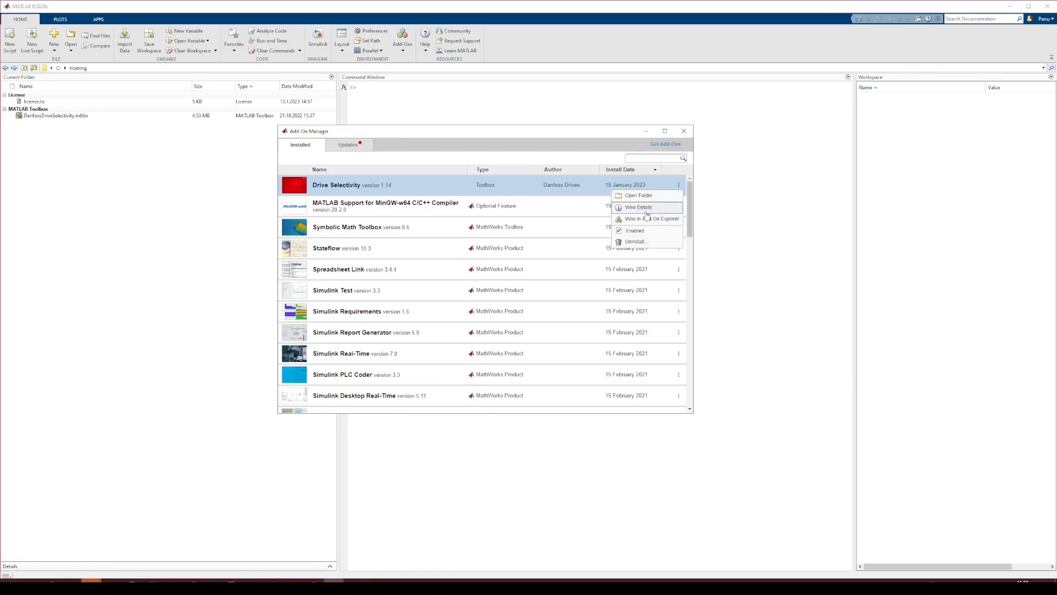
pyautogui.click(635, 242)
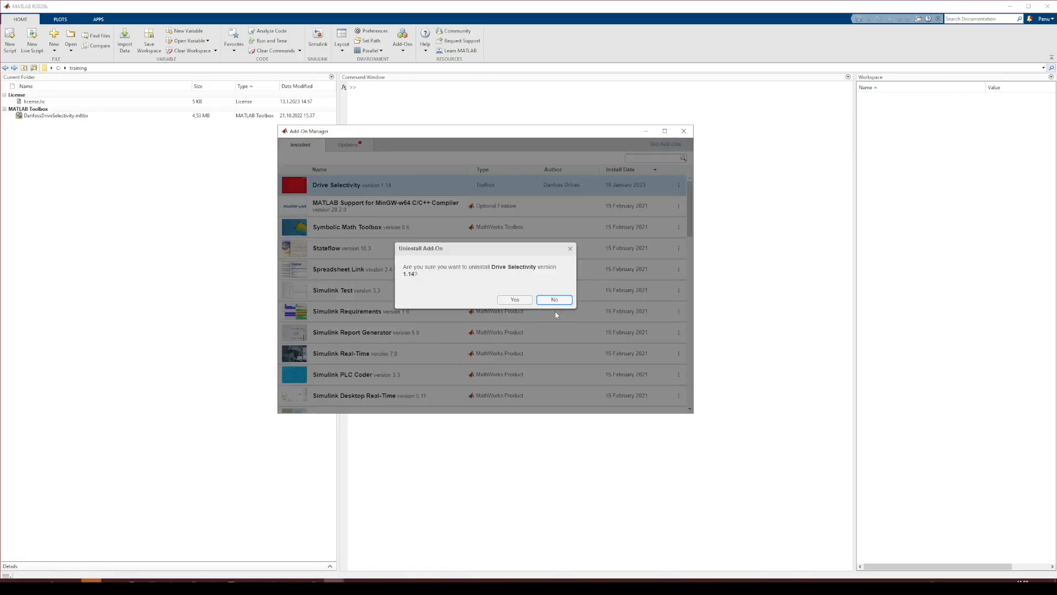
pyautogui.click(515, 300)
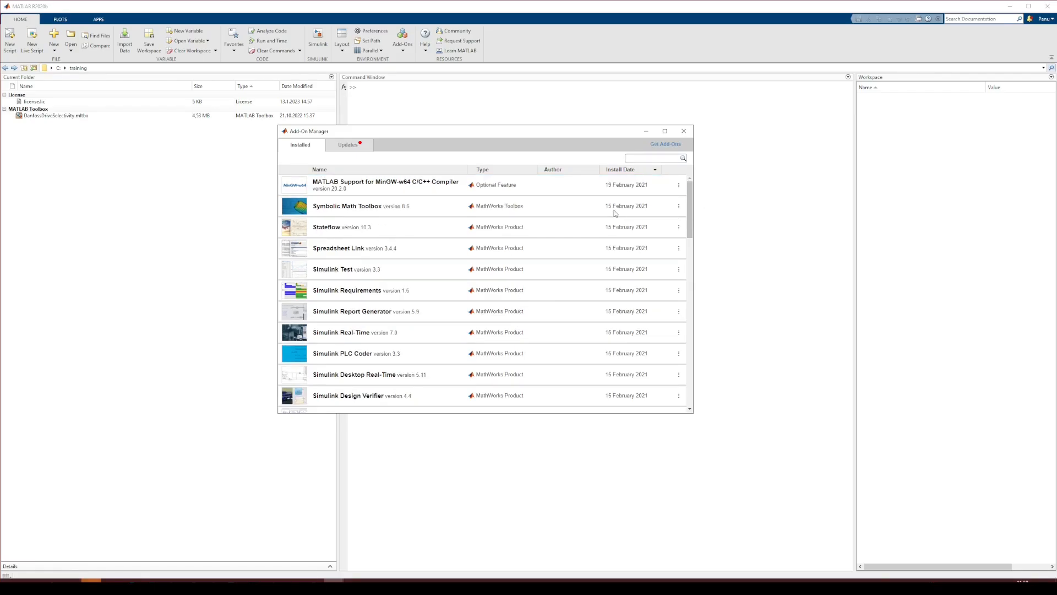
pyautogui.moveTo(576, 131); pyautogui.dragTo(626, 145)
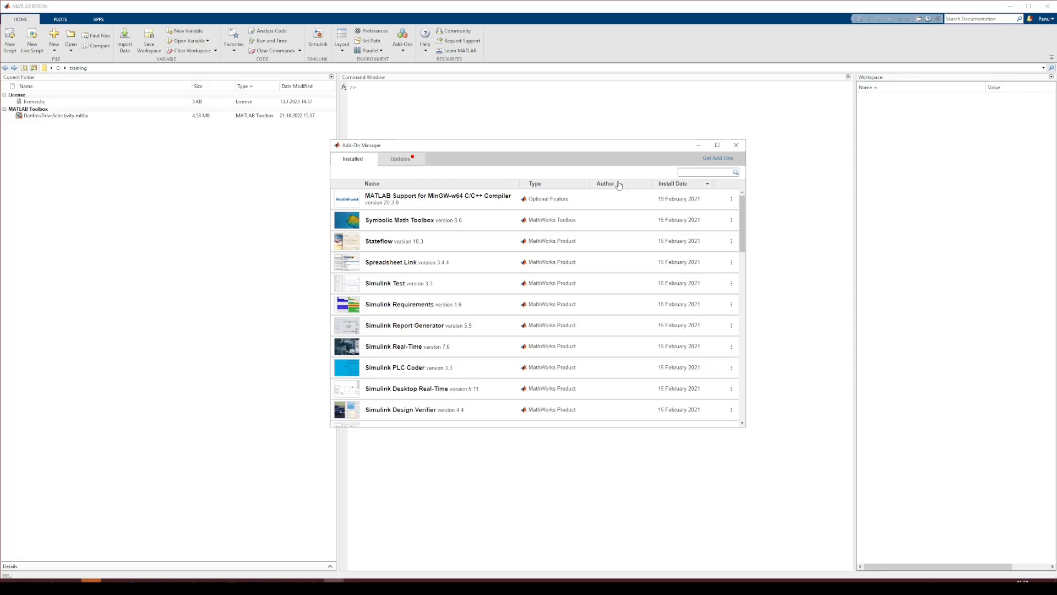
pyautogui.moveTo(544, 152); pyautogui.dragTo(555, 92)
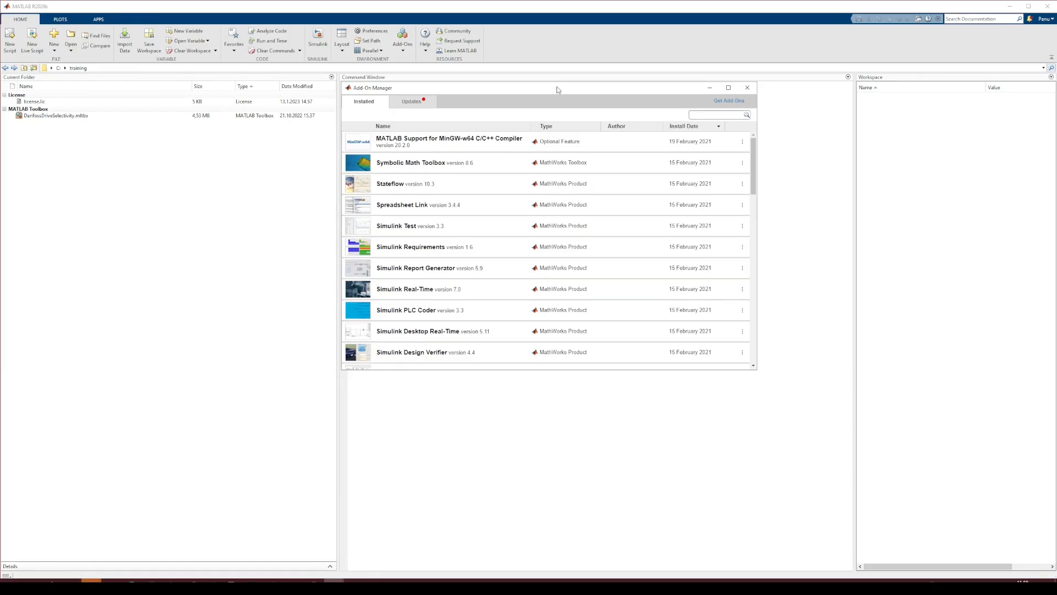
pyautogui.click(747, 88)
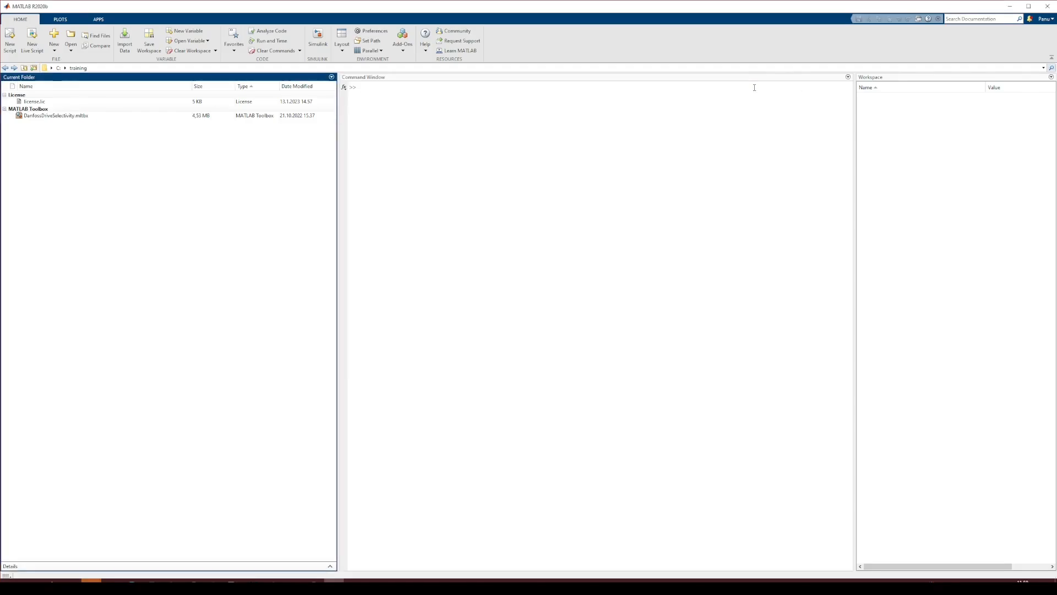
# Reinstall the Drive Selectivity toolbox from DanfossDriveSelectivity.mltbx and close the Add-On Manager
pyautogui.doubleClick(58, 116)
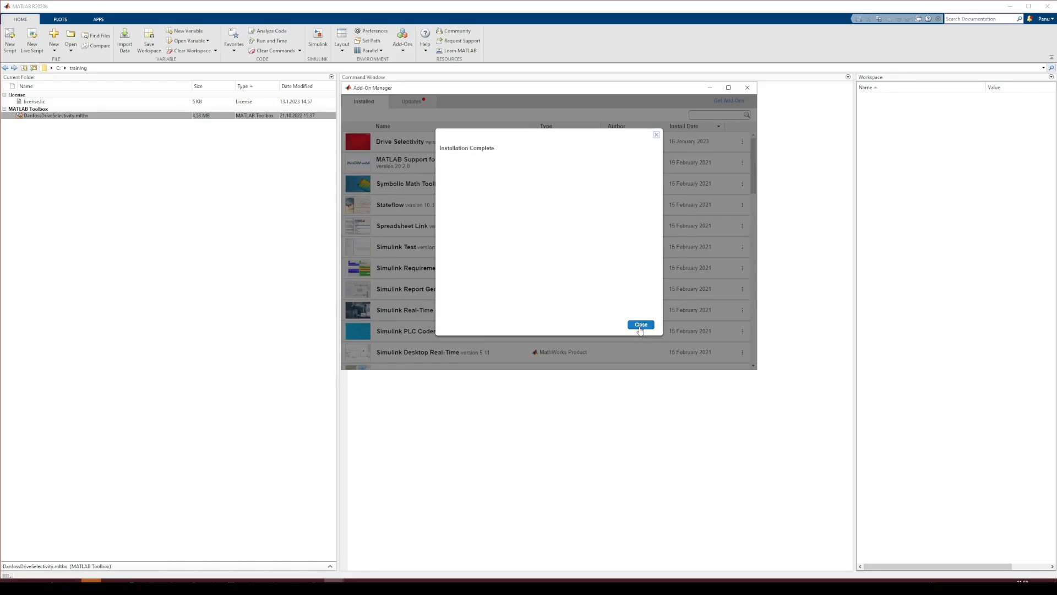
pyautogui.click(640, 325)
pyautogui.click(747, 88)
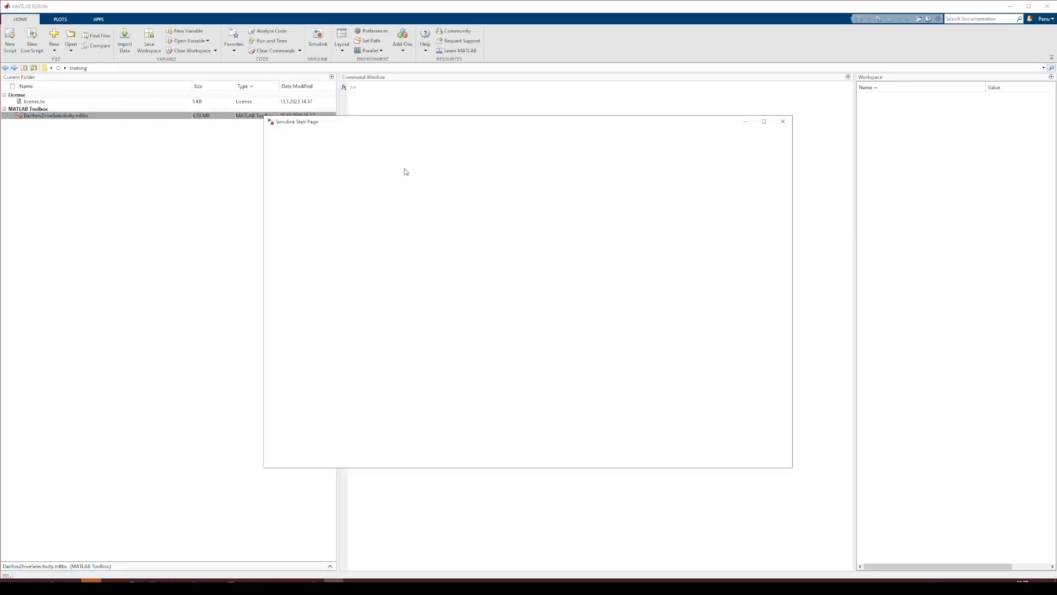
# Create a blank Simulink model and browse the Danfoss Drive Selectivity tutorial models in the Library Browser
pyautogui.click(653, 149)
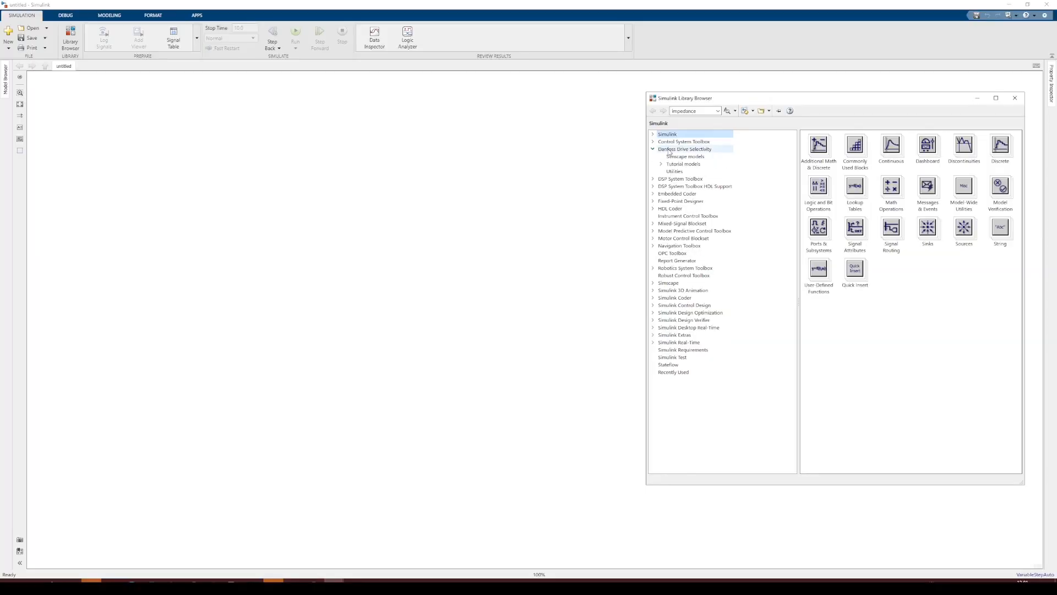
pyautogui.moveTo(709, 94); pyautogui.dragTo(389, 86)
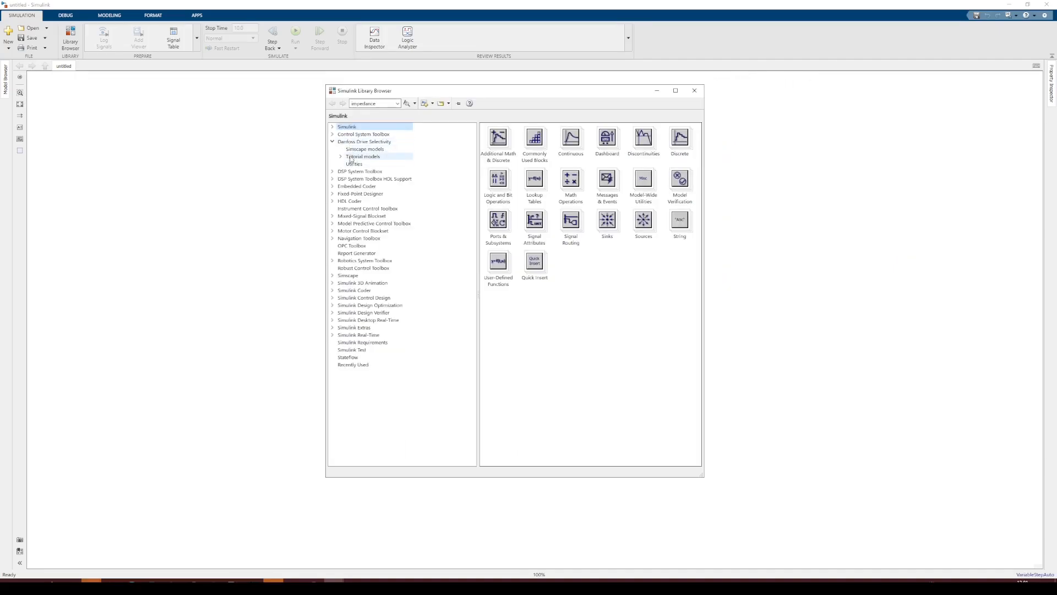
pyautogui.click(363, 156)
pyautogui.click(530, 136)
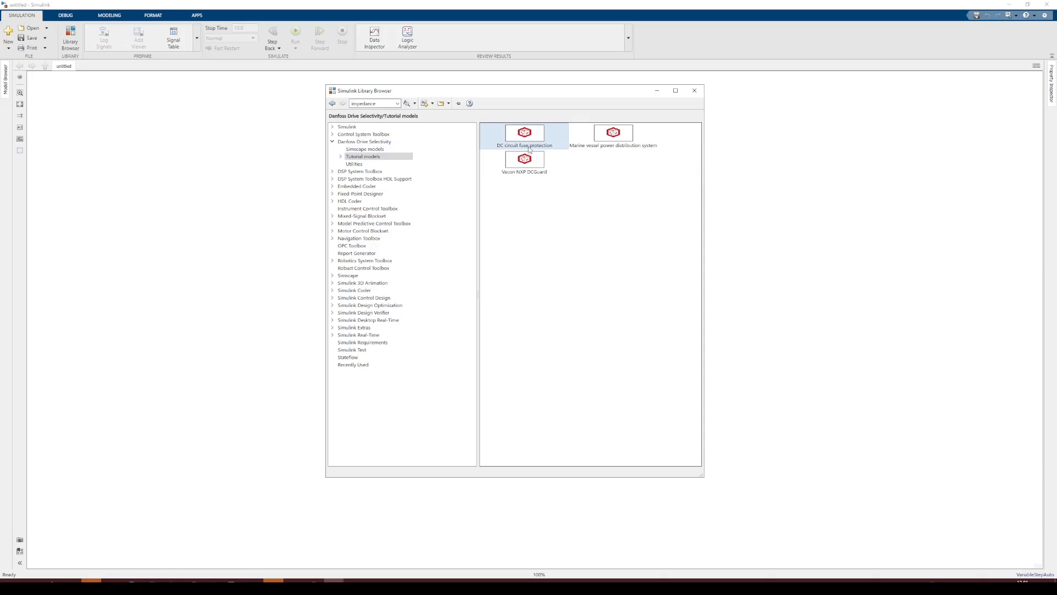
# Open the DC circuit fuse protection tutorial, selecting license.lic as the toolbox key file and accepting the disclaimer
pyautogui.doubleClick(530, 137)
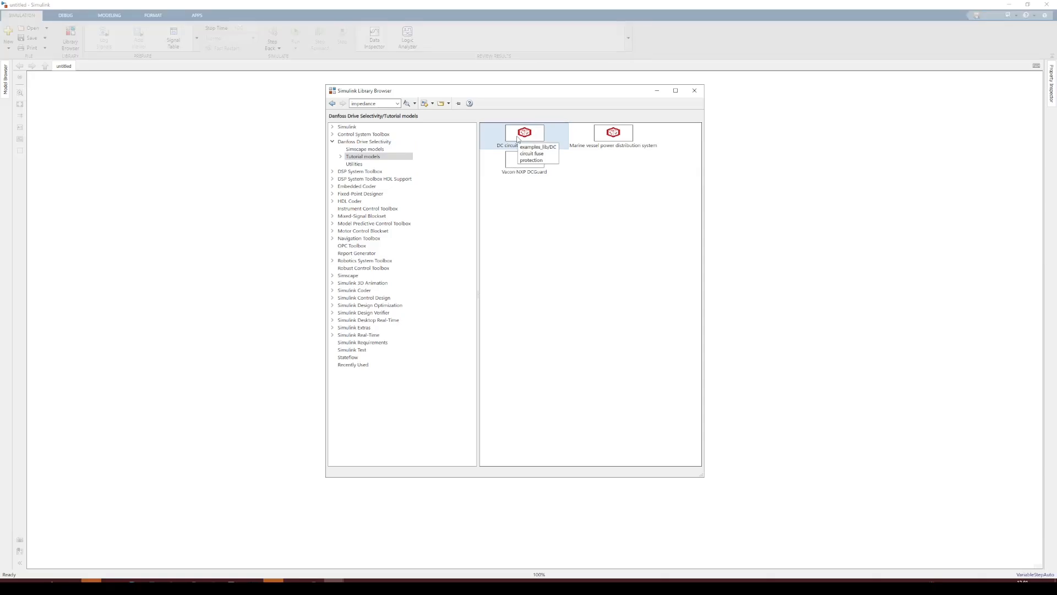
pyautogui.moveTo(477, 105); pyautogui.dragTo(337, 78)
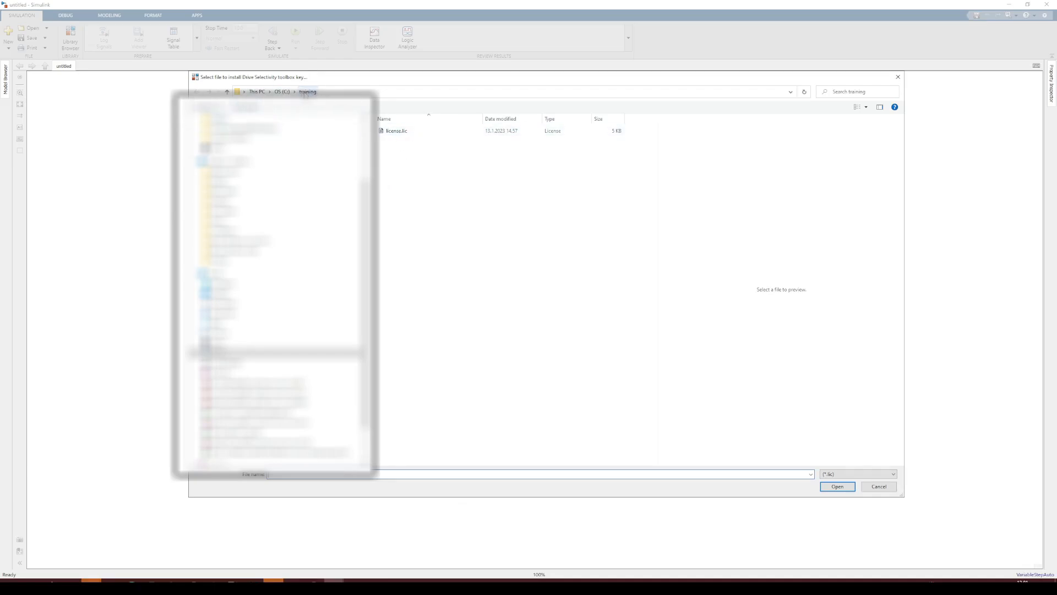
pyautogui.click(407, 131)
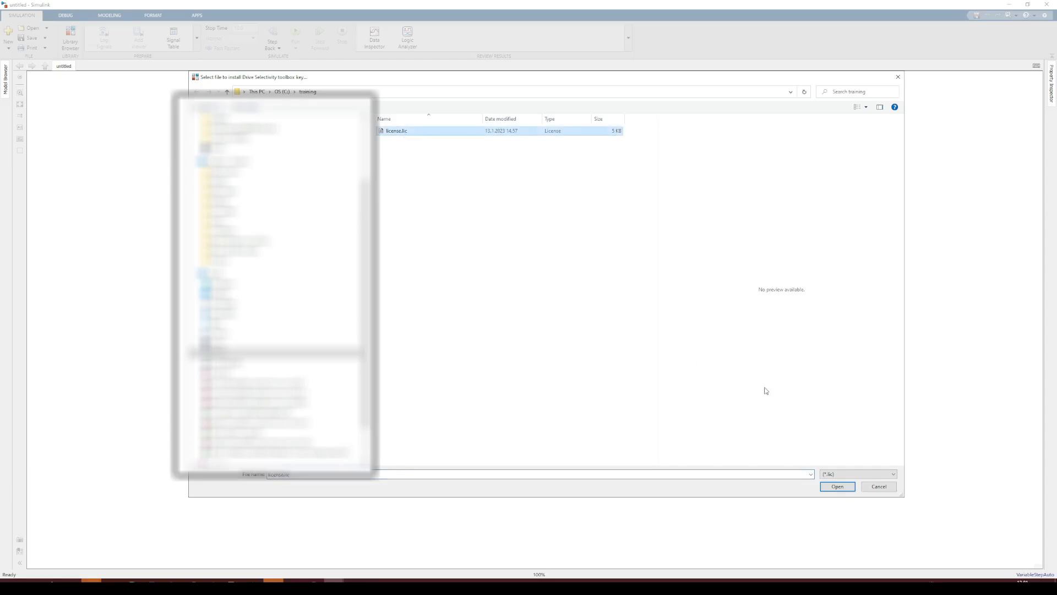
pyautogui.click(837, 487)
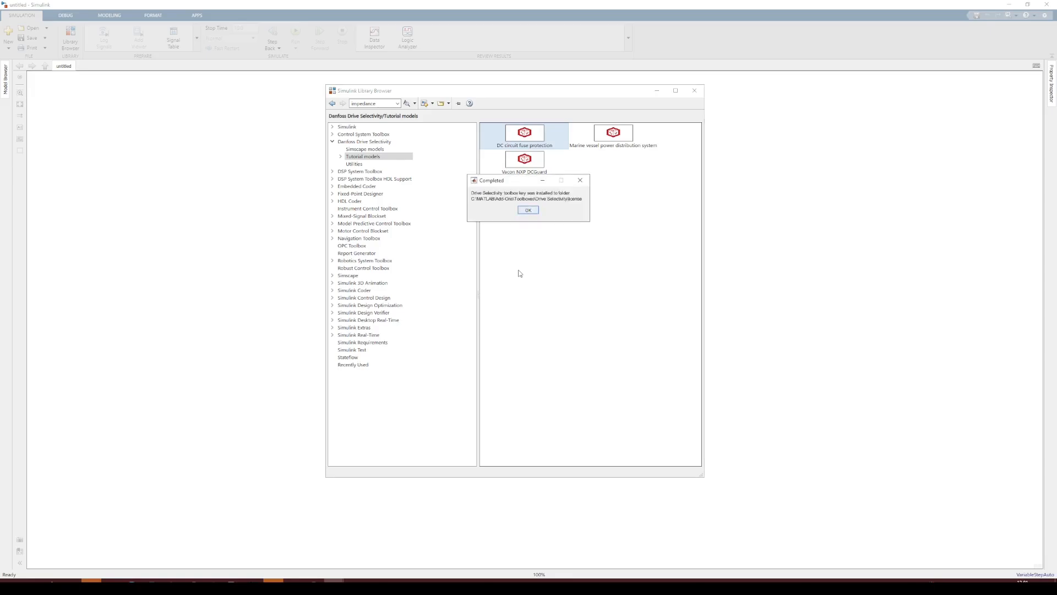
pyautogui.click(526, 214)
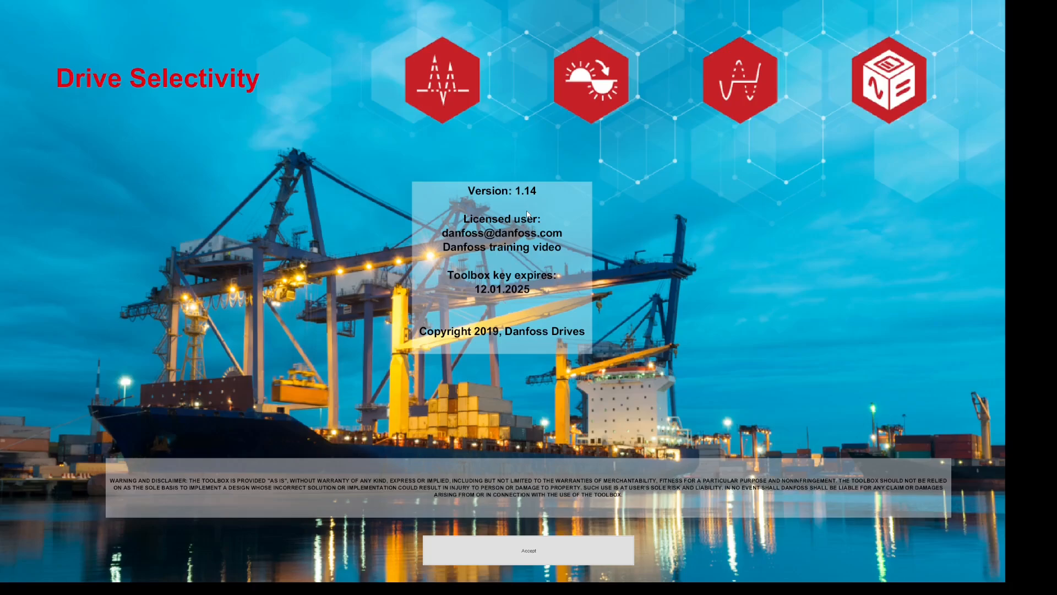
pyautogui.click(535, 561)
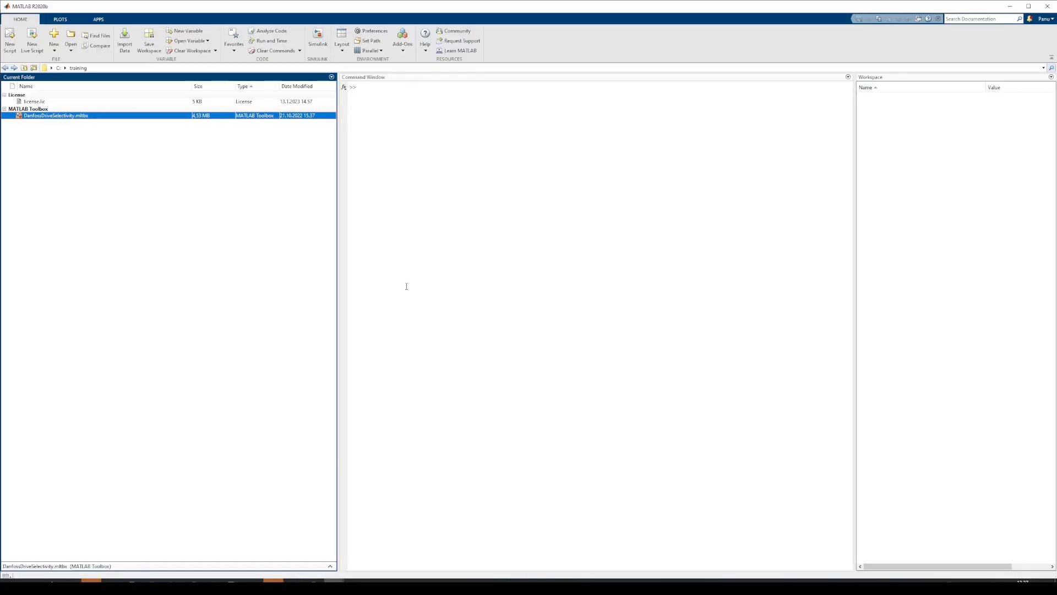
# Open the Drive Selectivity add-on folder and expand its license subfolder to check the installed key file
pyautogui.click(402, 49)
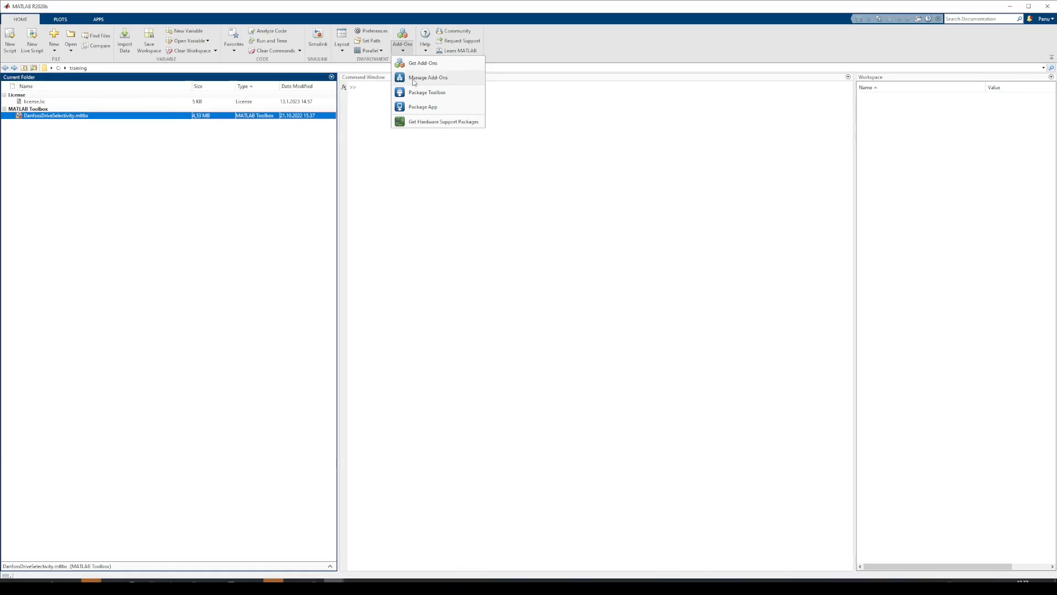
pyautogui.click(418, 78)
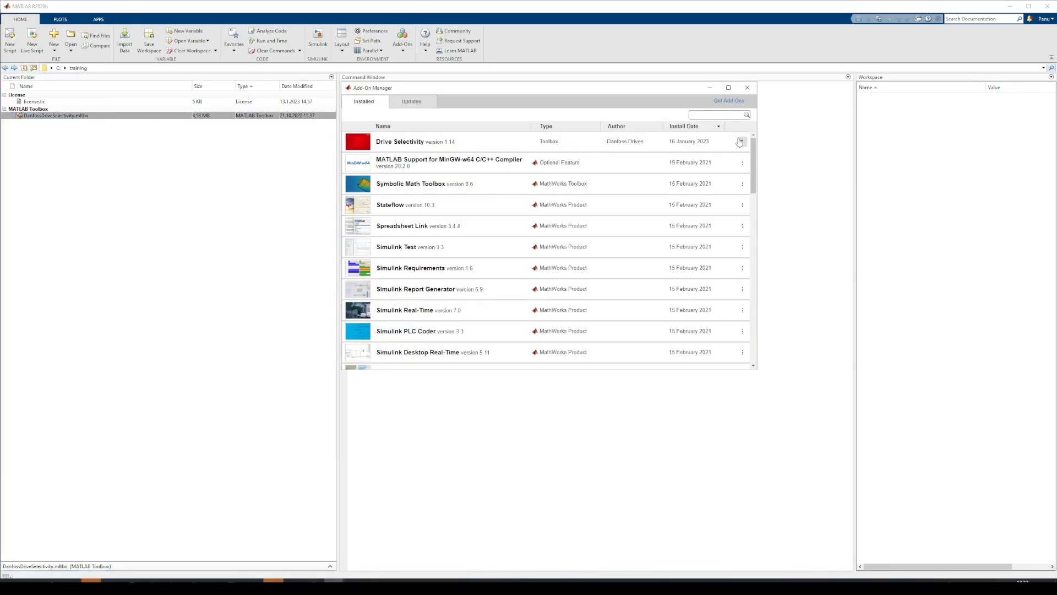
pyautogui.click(742, 141)
pyautogui.click(697, 156)
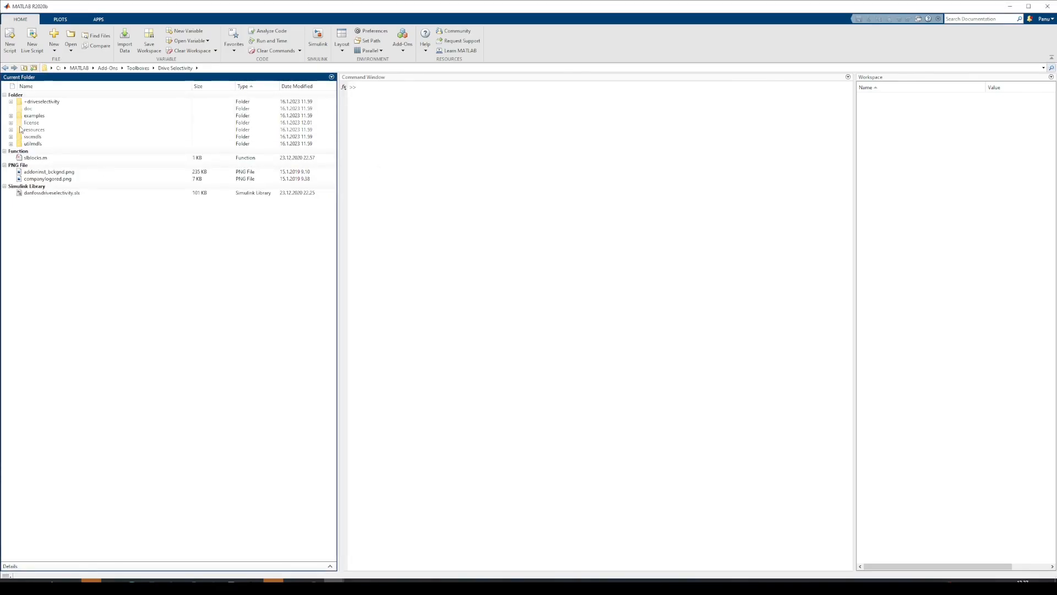
pyautogui.click(11, 123)
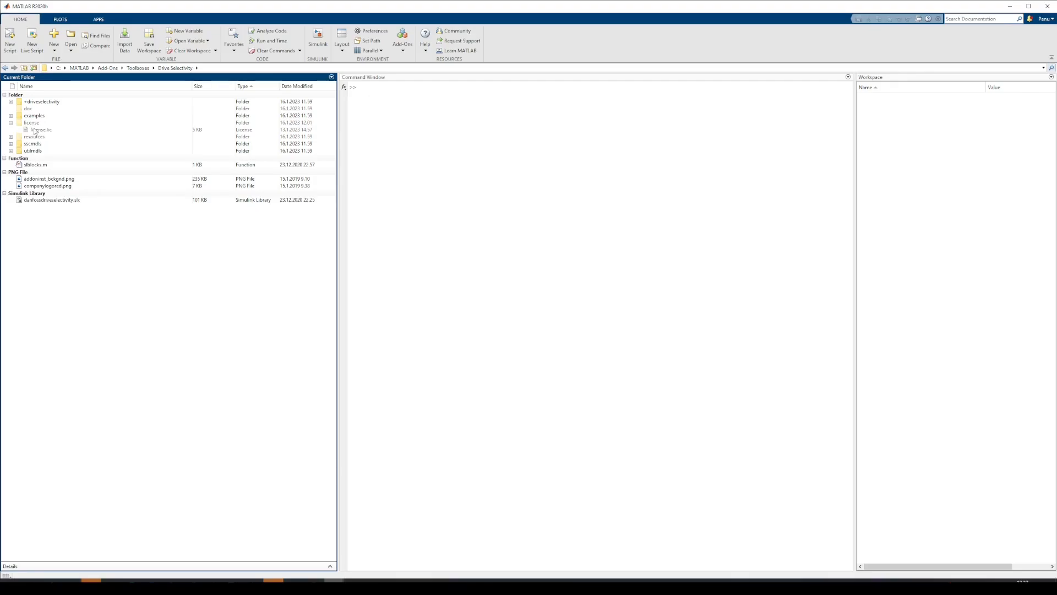
pyautogui.moveTo(38, 132)
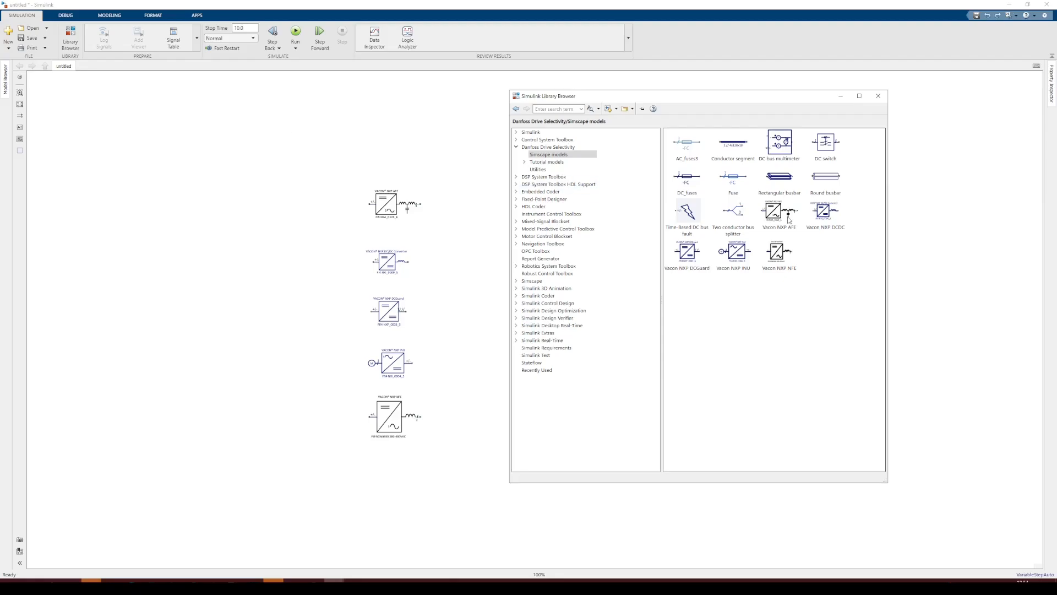
# Open the block parameters of the Vacon NXP AFE block in the model
pyautogui.click(410, 209)
pyautogui.click(381, 241)
pyautogui.click(384, 276)
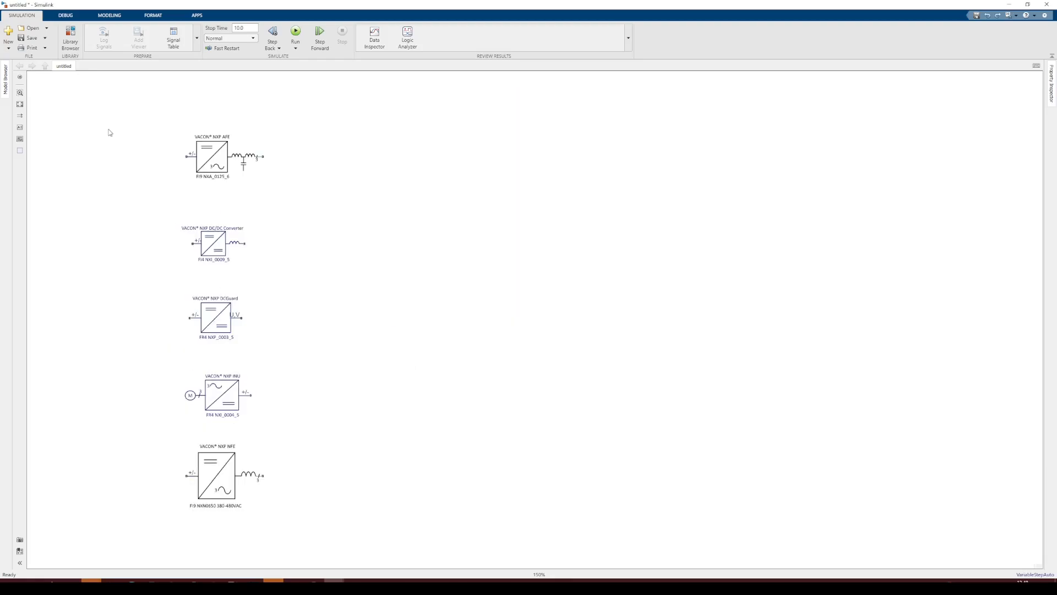
pyautogui.scroll(1, 109, 132)
pyautogui.moveTo(106, 158); pyautogui.dragTo(216, 124)
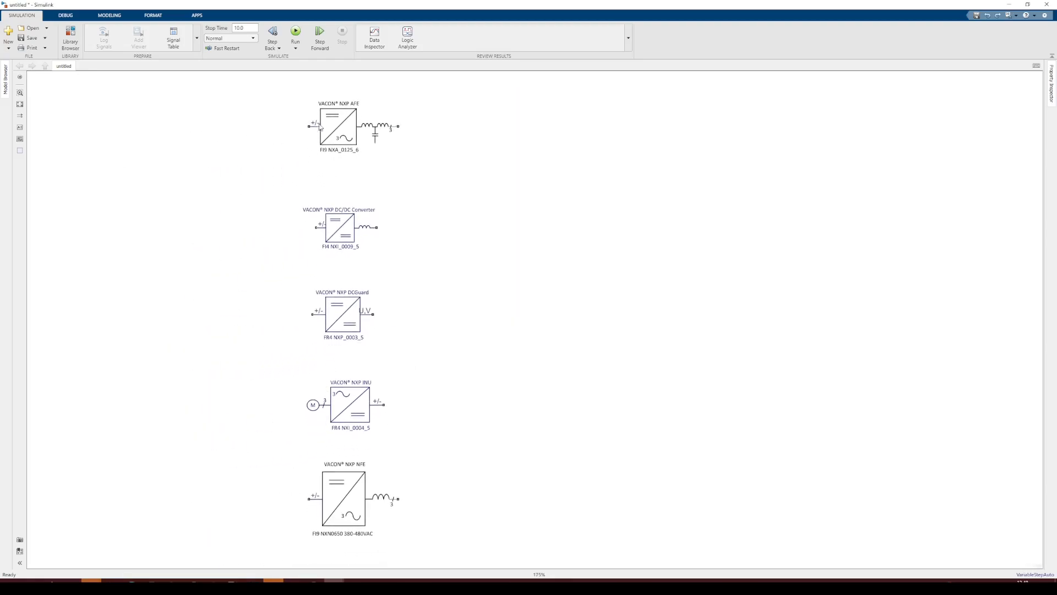
pyautogui.doubleClick(351, 126)
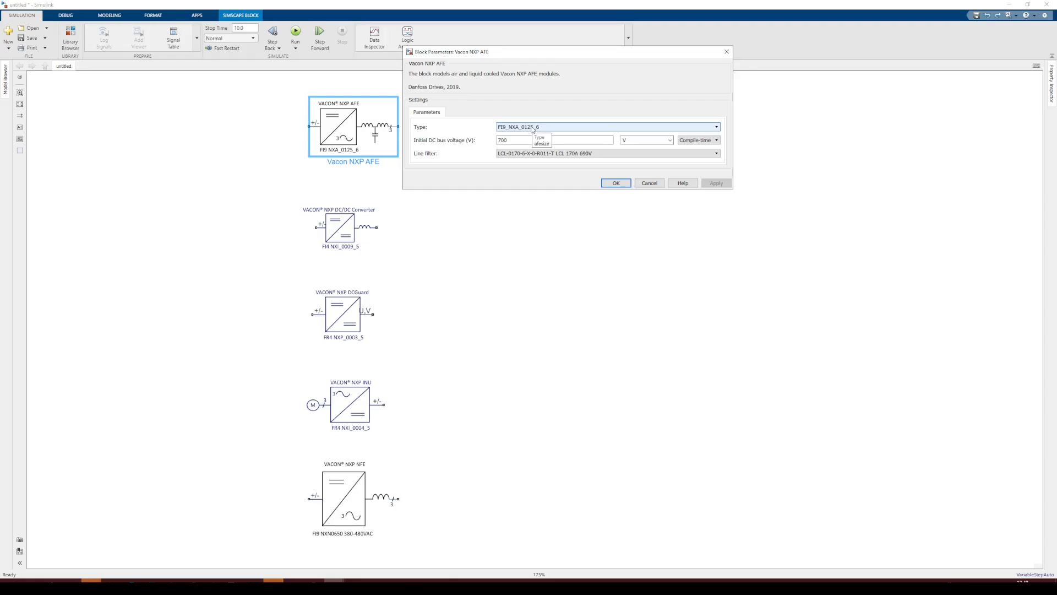
# Browse the Vacon NXP AFE block's type and line filter options, then close its parameters dialog without keeping changes
pyautogui.click(533, 129)
pyautogui.moveTo(718, 143); pyautogui.dragTo(719, 208)
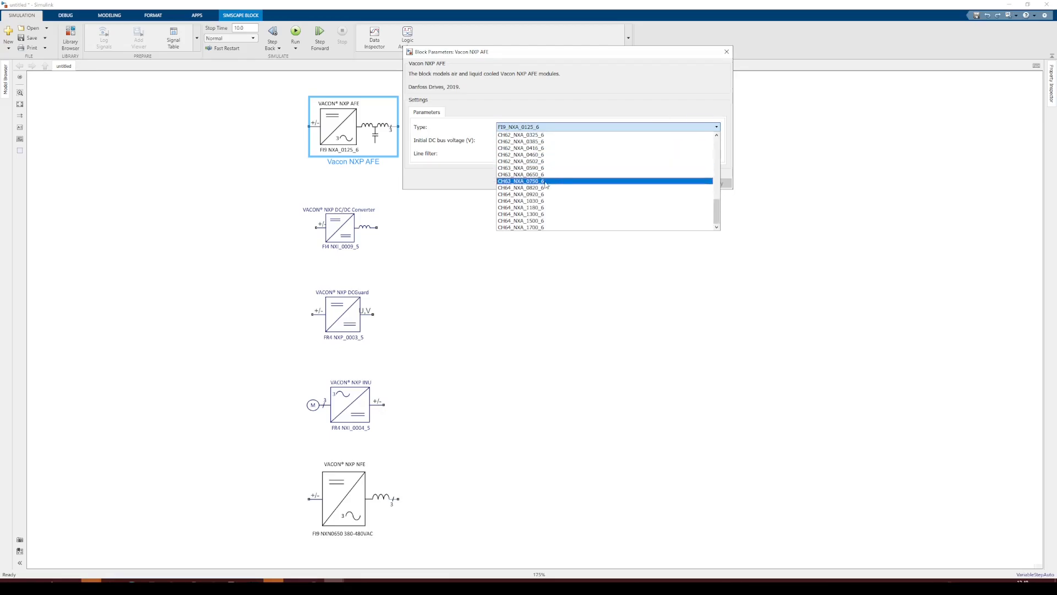
pyautogui.moveTo(717, 215)
pyautogui.mouseDown()
pyautogui.moveTo(718, 167)
pyautogui.moveTo(717, 210)
pyautogui.mouseUp()
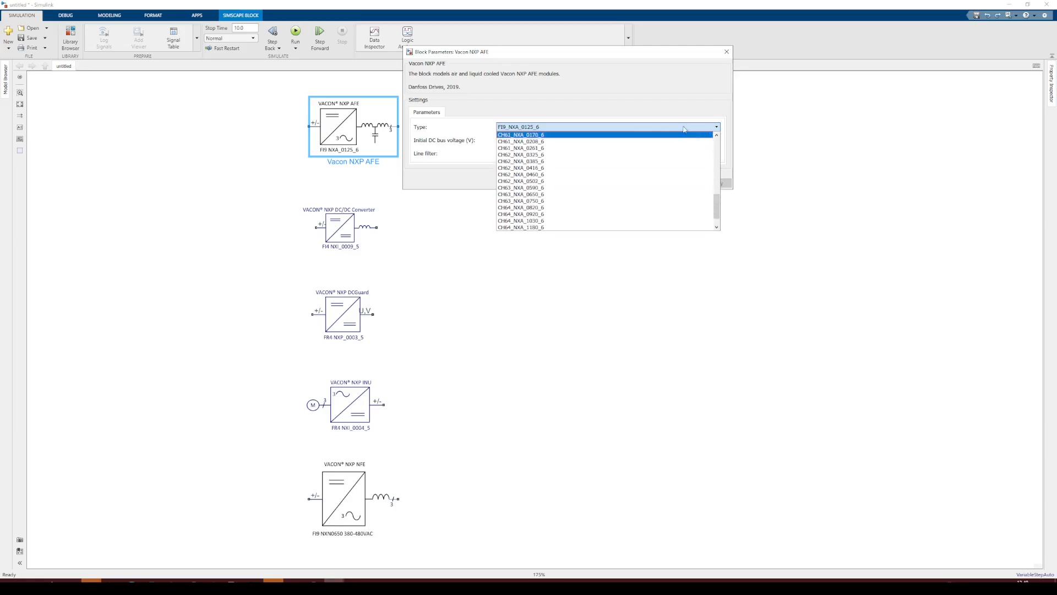
pyautogui.click(681, 104)
pyautogui.click(573, 154)
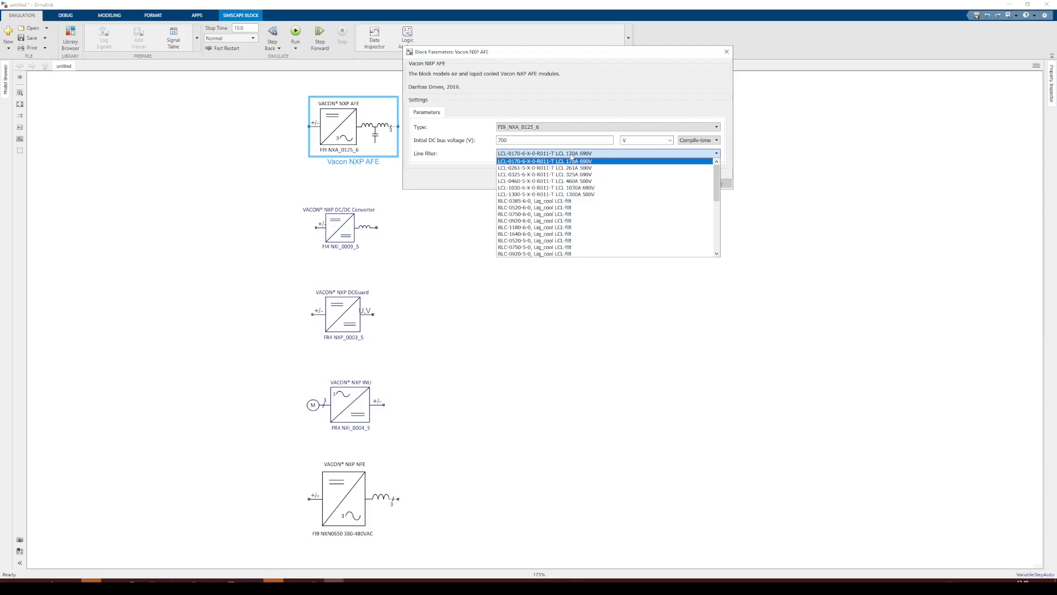
pyautogui.moveTo(719, 176); pyautogui.dragTo(716, 235)
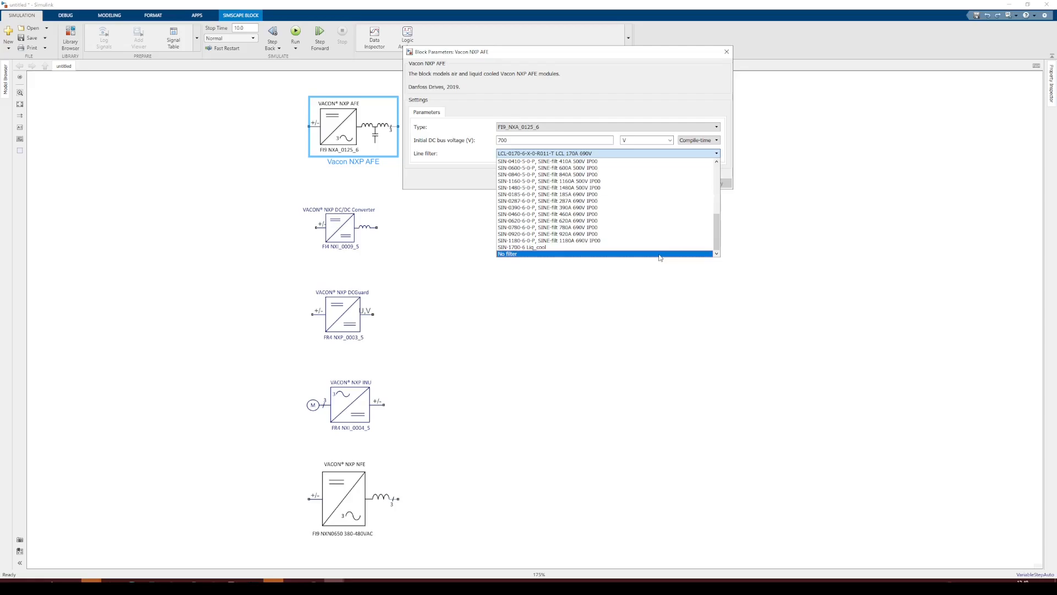
pyautogui.click(660, 255)
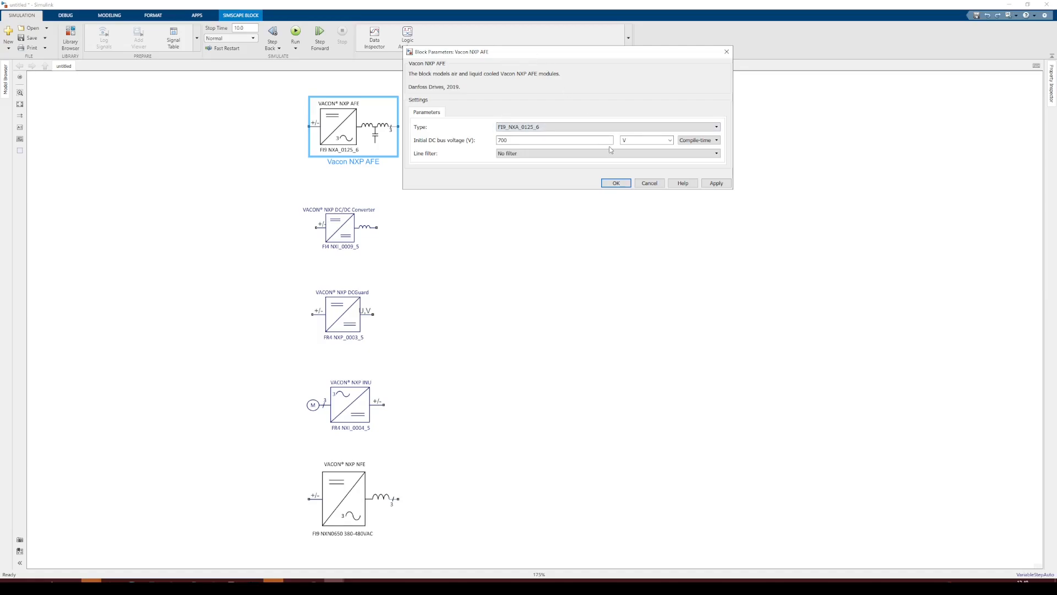
pyautogui.doubleClick(540, 142)
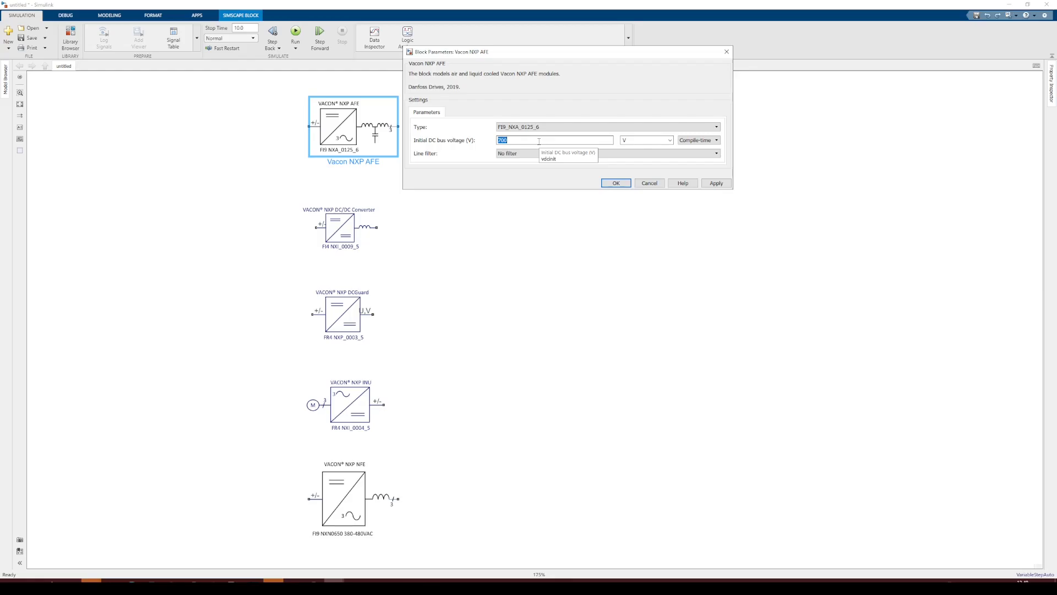
pyautogui.click(650, 184)
# Open the Vacon NXP DC/DC converter block's parameters and browse its available types, then close the dialog
pyautogui.click(497, 247)
pyautogui.doubleClick(343, 231)
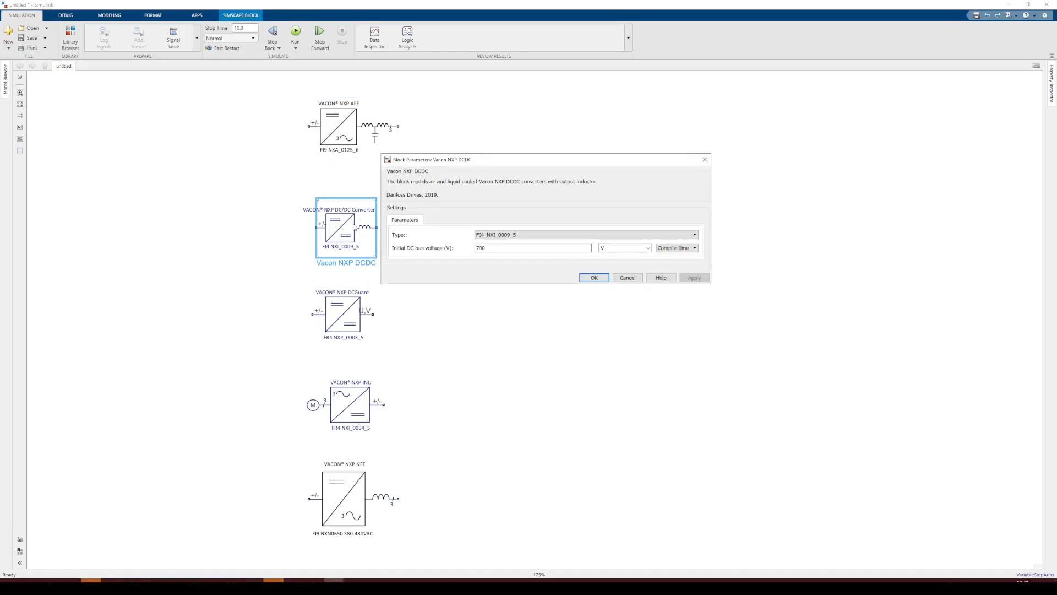
pyautogui.moveTo(420, 161); pyautogui.dragTo(469, 156)
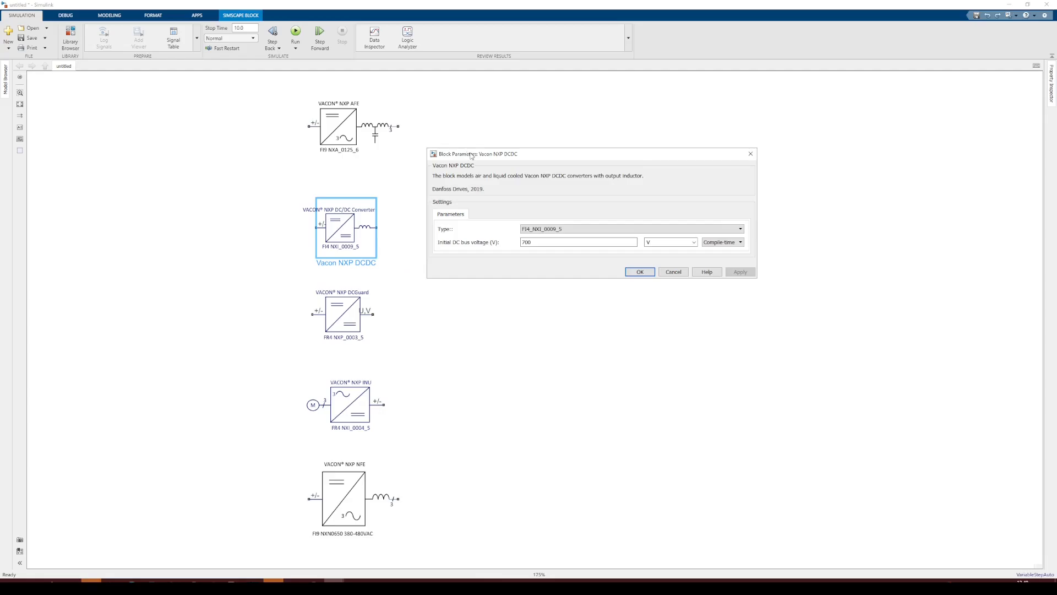
pyautogui.click(741, 229)
pyautogui.moveTo(739, 251)
pyautogui.mouseDown()
pyautogui.moveTo(739, 322)
pyautogui.moveTo(740, 241)
pyautogui.mouseUp()
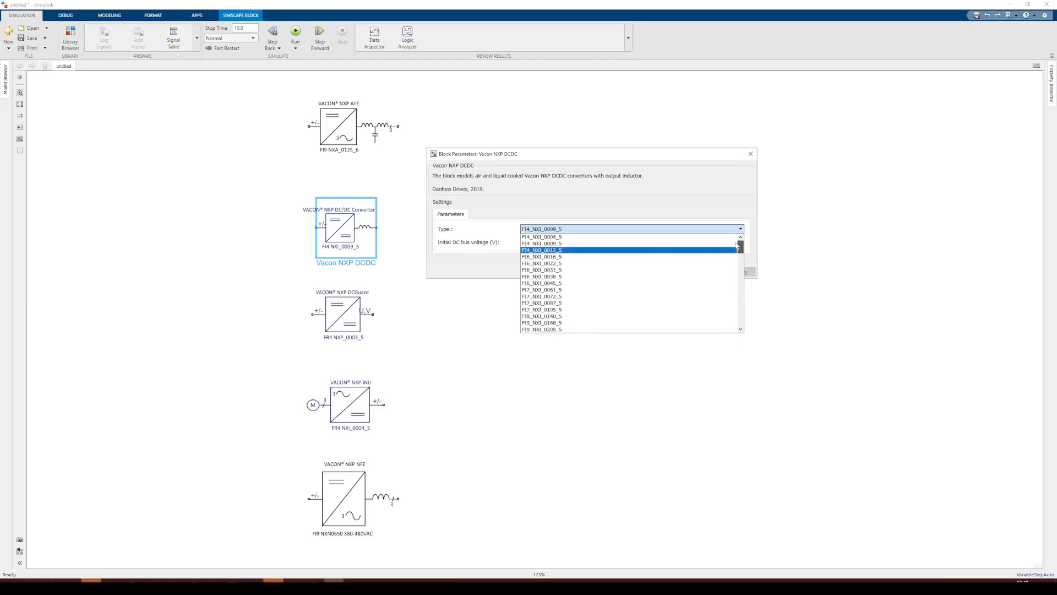
pyautogui.click(652, 160)
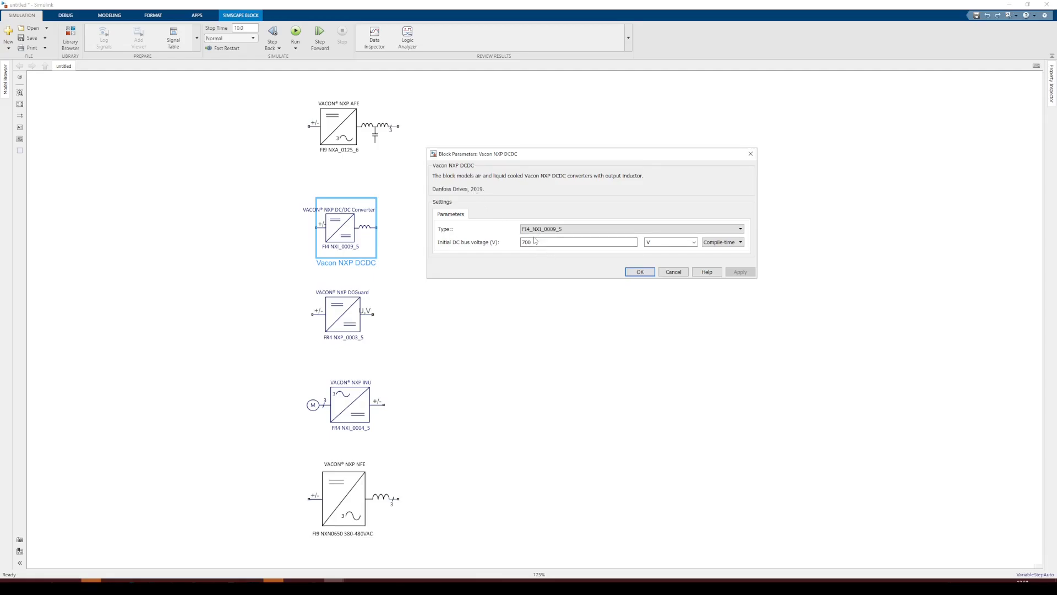
pyautogui.click(673, 272)
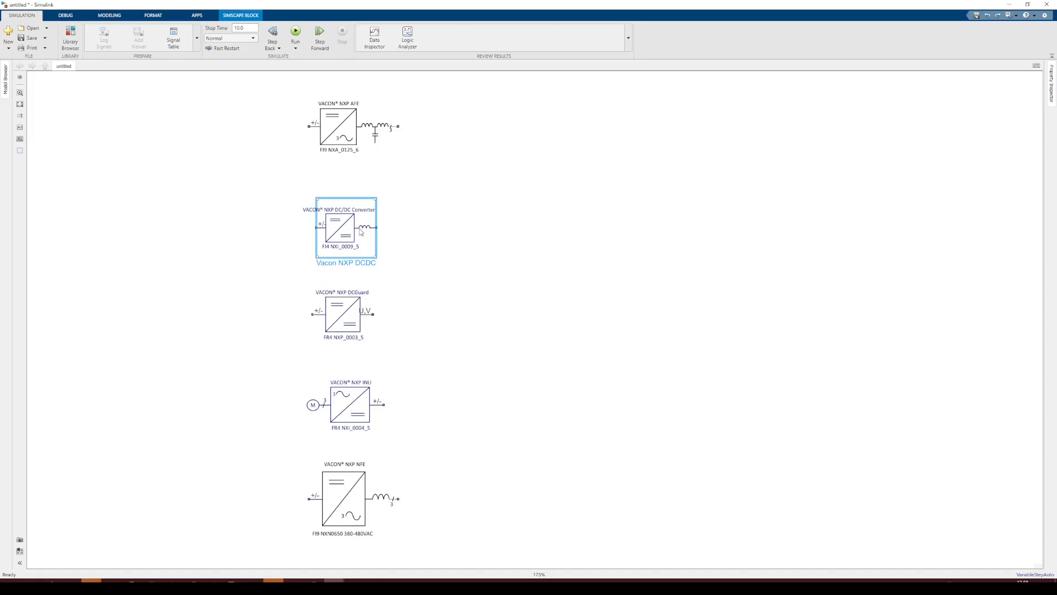
# Open the Vacon NXP DCGuard block's parameters and review its type and cabling options
pyautogui.click(409, 298)
pyautogui.doubleClick(358, 318)
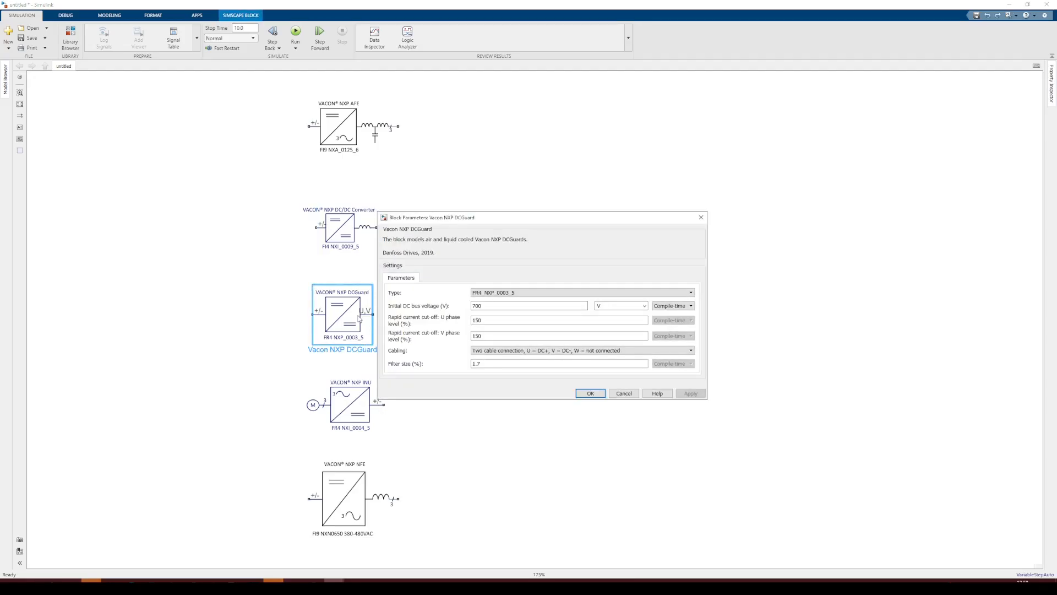
pyautogui.moveTo(441, 222); pyautogui.dragTo(517, 119)
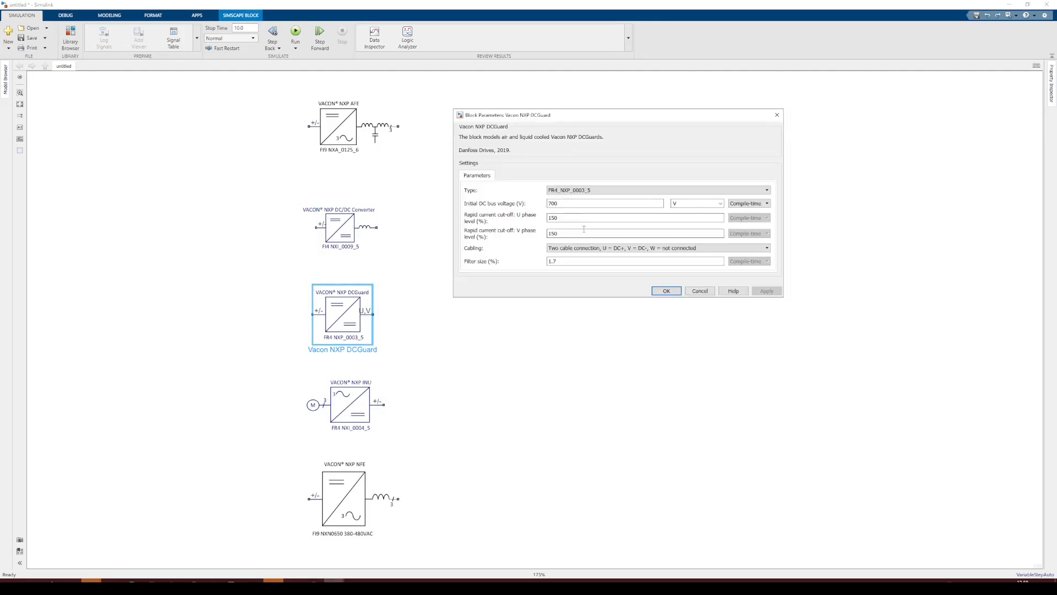
pyautogui.click(577, 192)
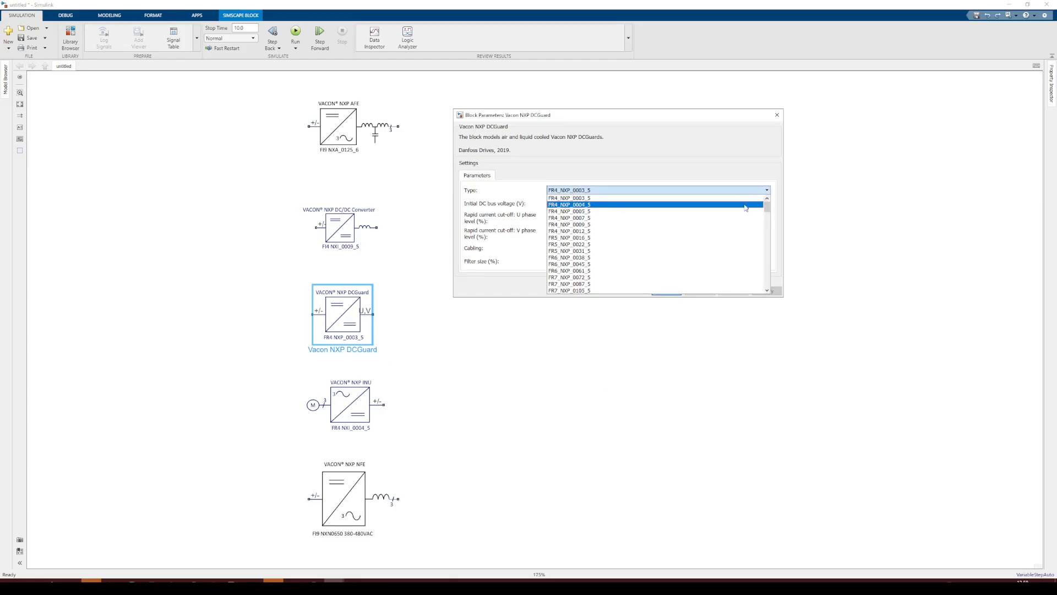
pyautogui.moveTo(767, 205)
pyautogui.mouseDown()
pyautogui.moveTo(766, 273)
pyautogui.moveTo(765, 205)
pyautogui.mouseUp()
pyautogui.click(714, 166)
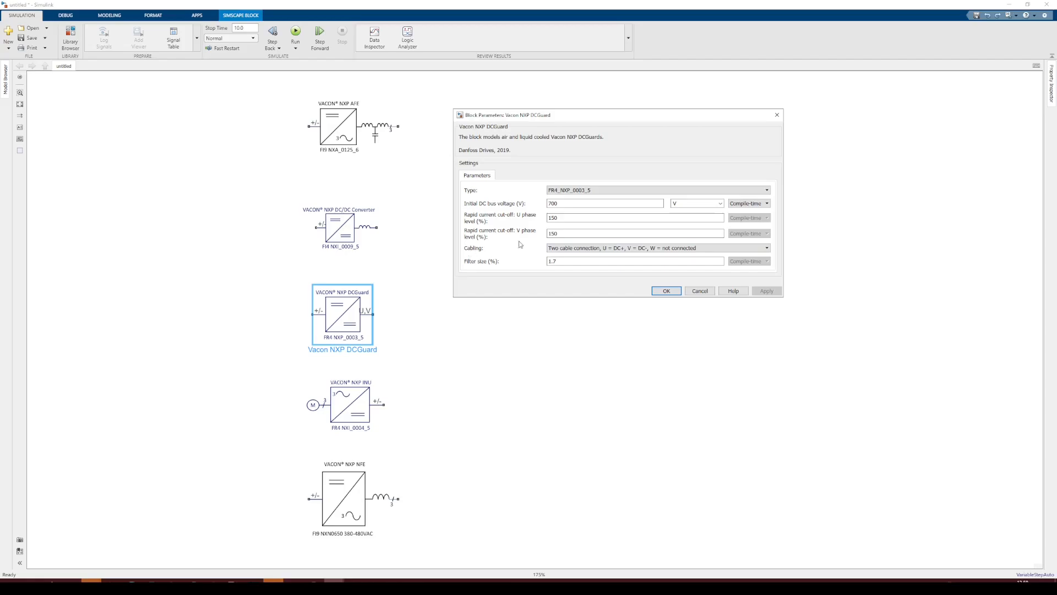
pyautogui.click(594, 249)
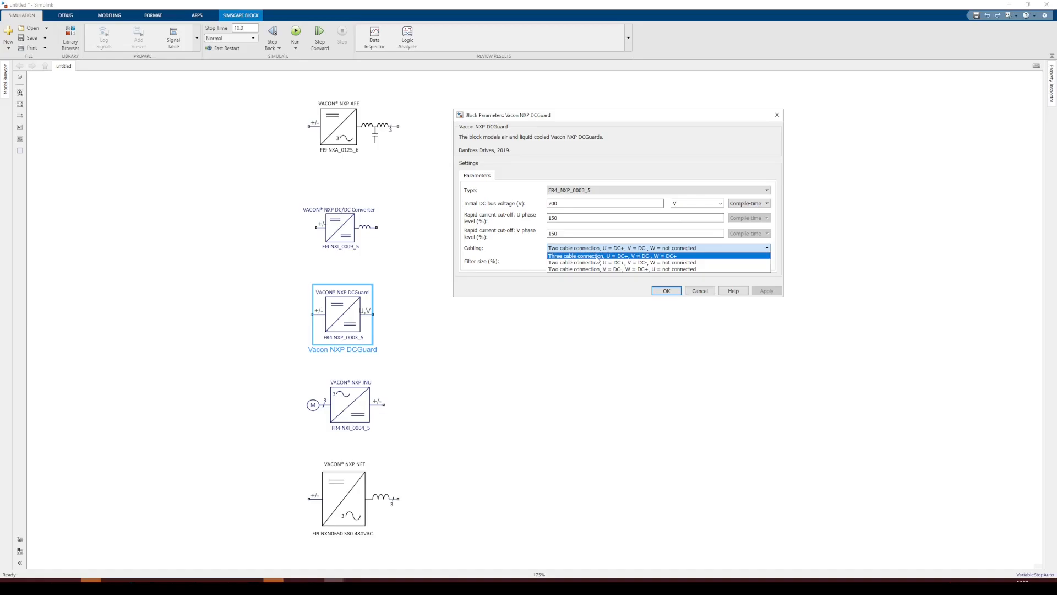
pyautogui.click(506, 242)
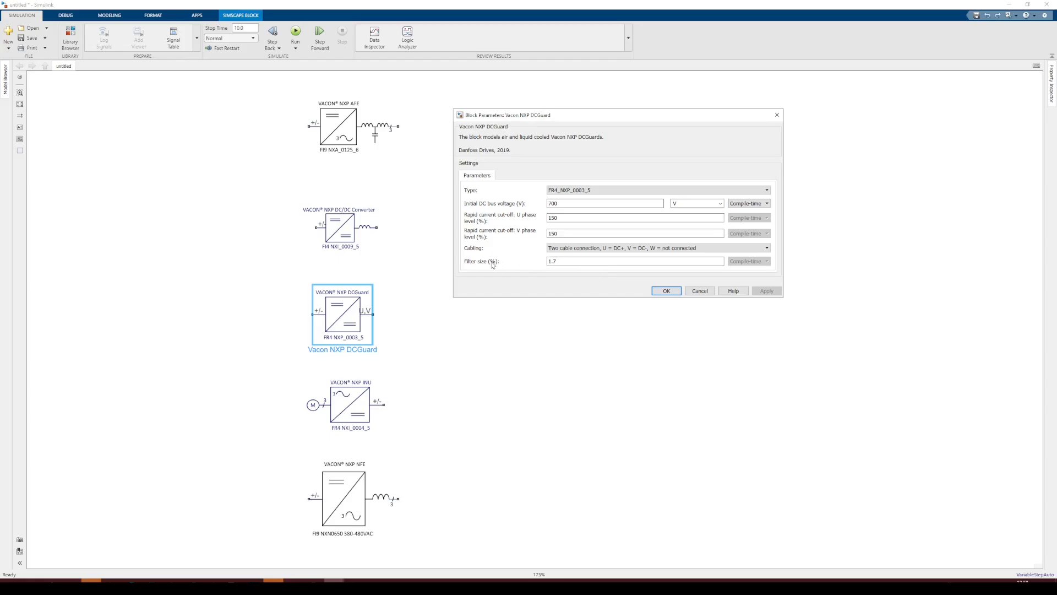
pyautogui.click(666, 292)
# Open the Vacon NXP INU block's parameters and review its type, measurement port, load power and load disable options
pyautogui.doubleClick(358, 412)
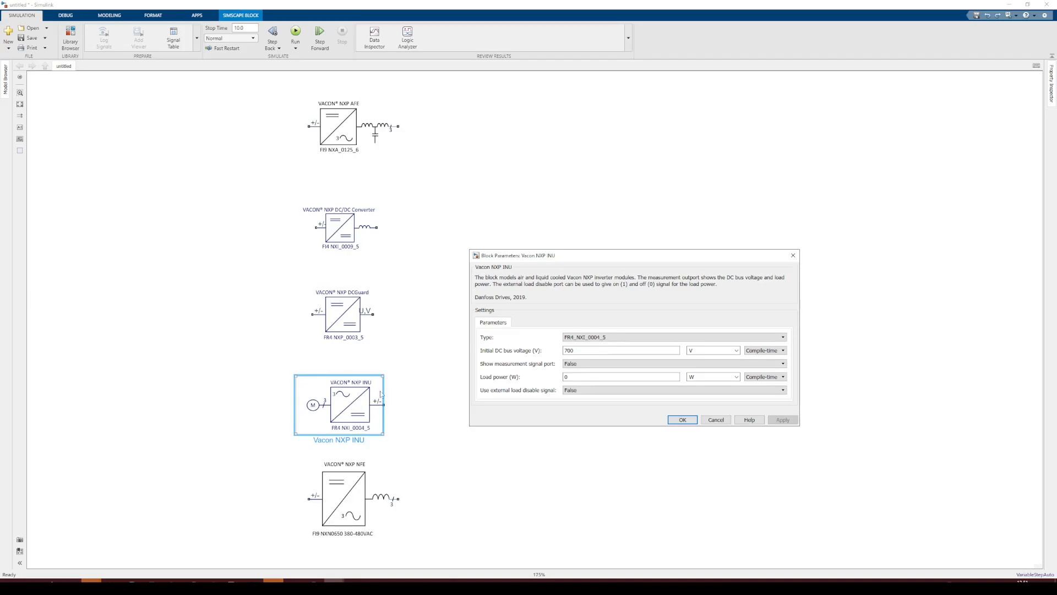
pyautogui.click(608, 338)
pyautogui.scroll(-9, 666, 380)
pyautogui.moveTo(783, 374); pyautogui.dragTo(784, 414)
pyautogui.click(741, 310)
pyautogui.click(590, 365)
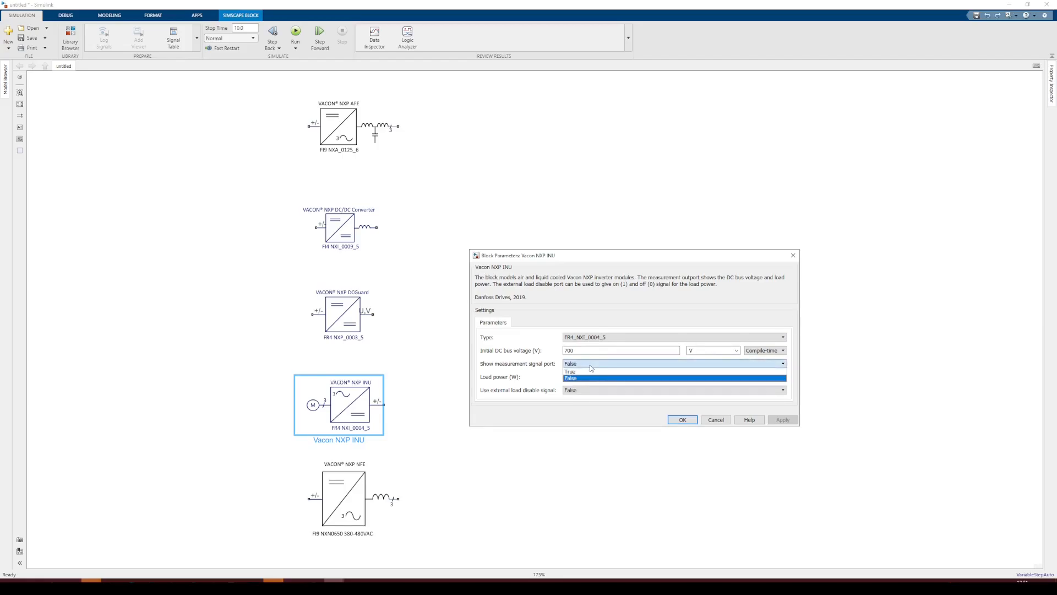
pyautogui.click(520, 364)
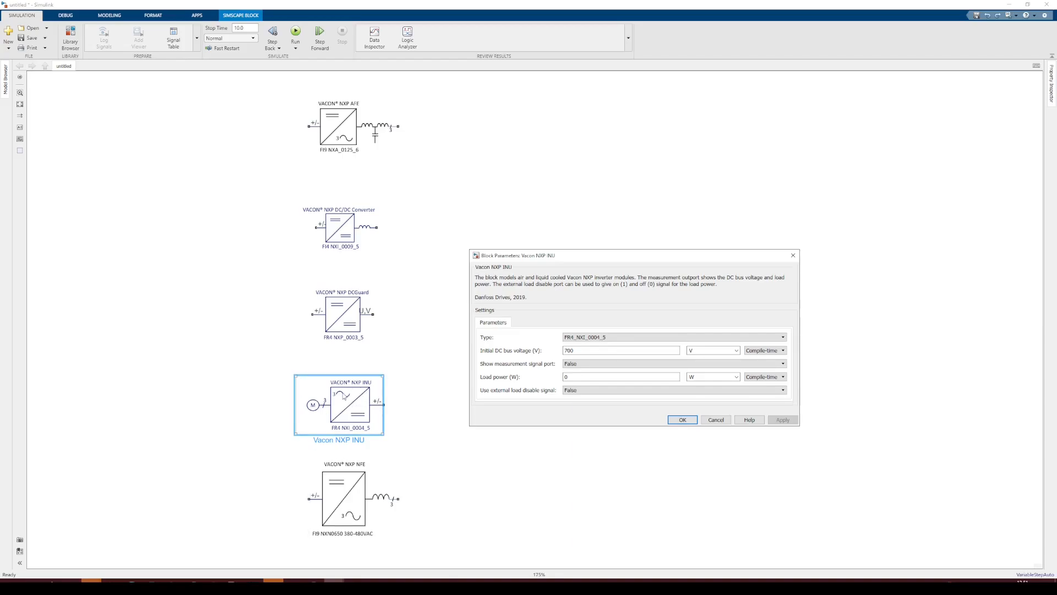
pyautogui.doubleClick(572, 376)
pyautogui.click(576, 392)
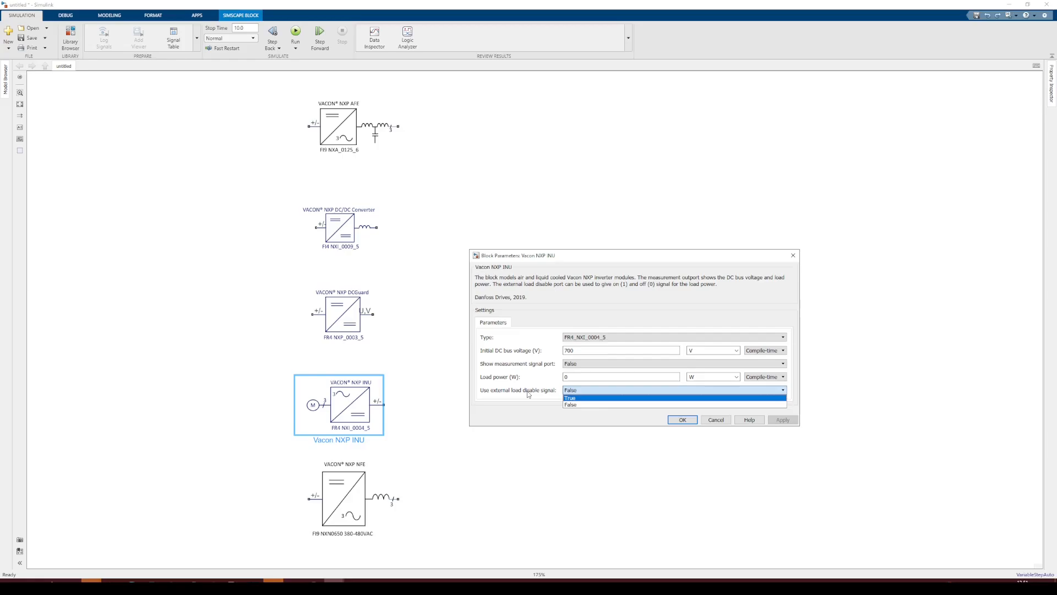
pyautogui.click(714, 422)
# Open the Vacon NXP NFE block's parameters and review its type and default AC filter options
pyautogui.click(494, 460)
pyautogui.scroll(-3, 474, 384)
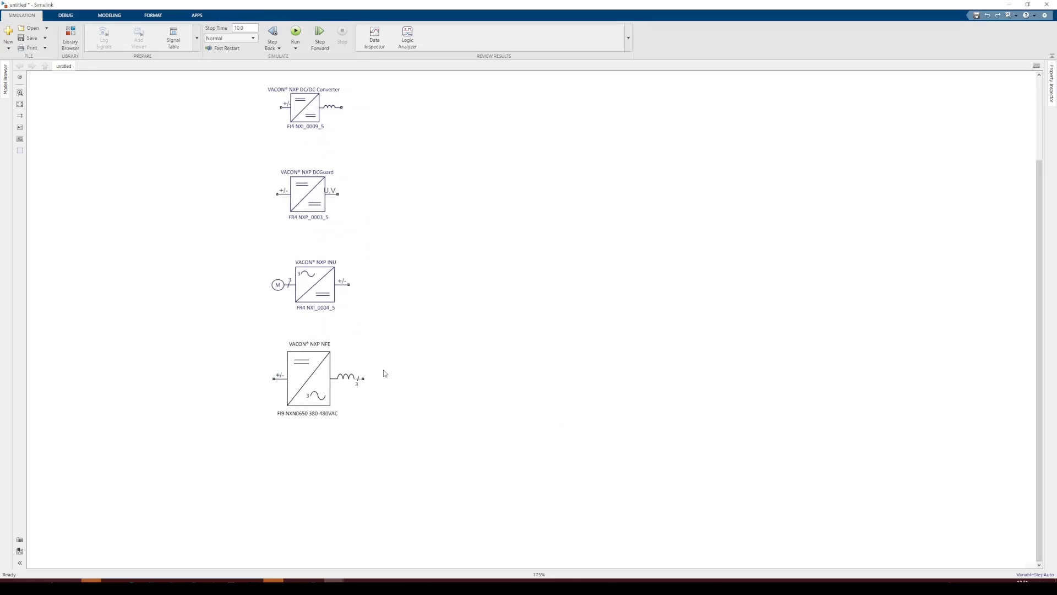
pyautogui.click(317, 386)
pyautogui.doubleClick(318, 386)
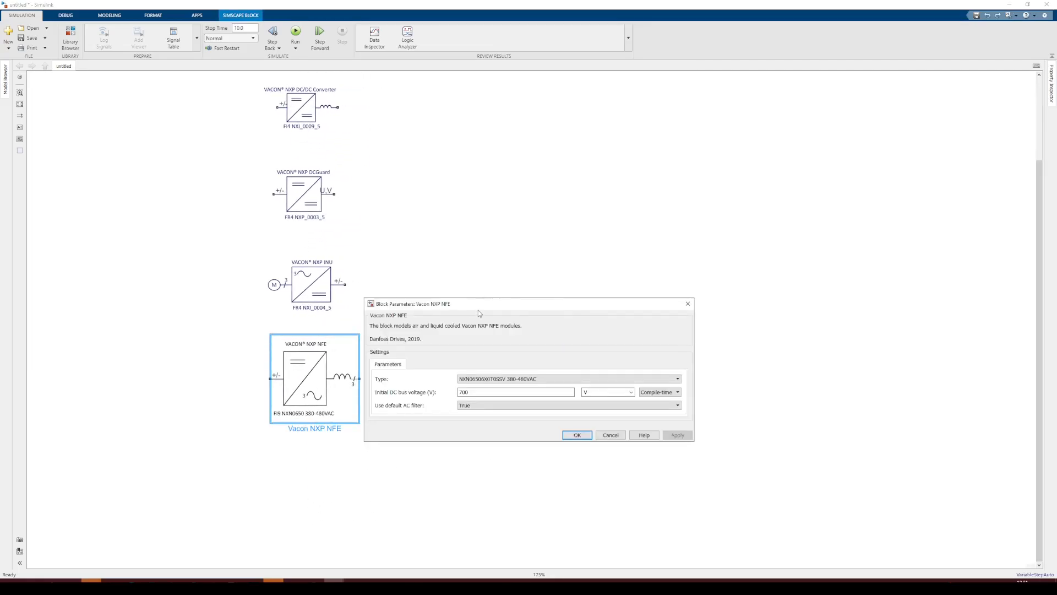
pyautogui.moveTo(478, 309); pyautogui.dragTo(542, 172)
pyautogui.click(688, 242)
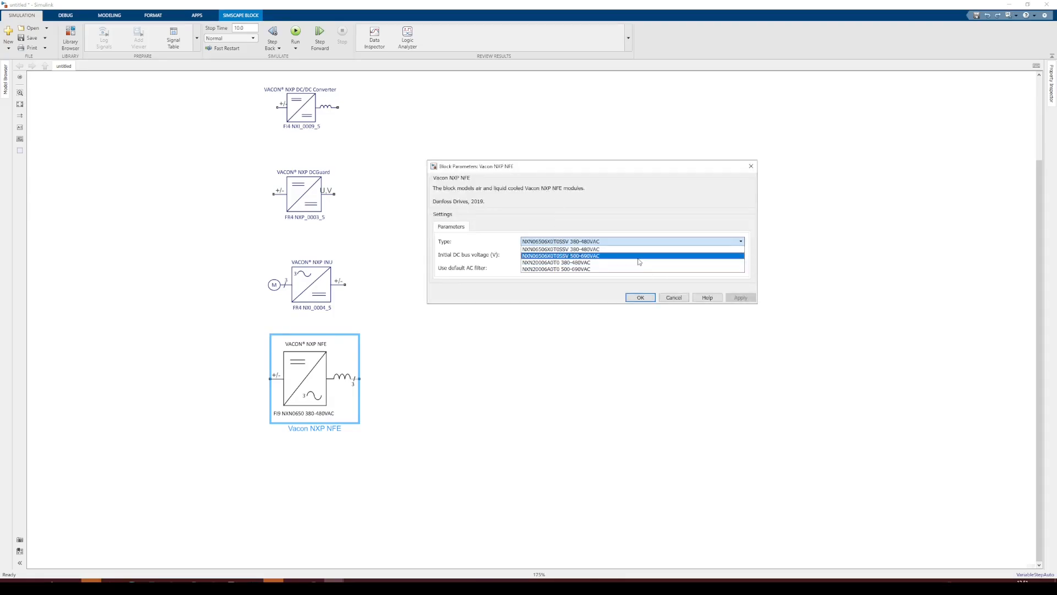
pyautogui.click(636, 197)
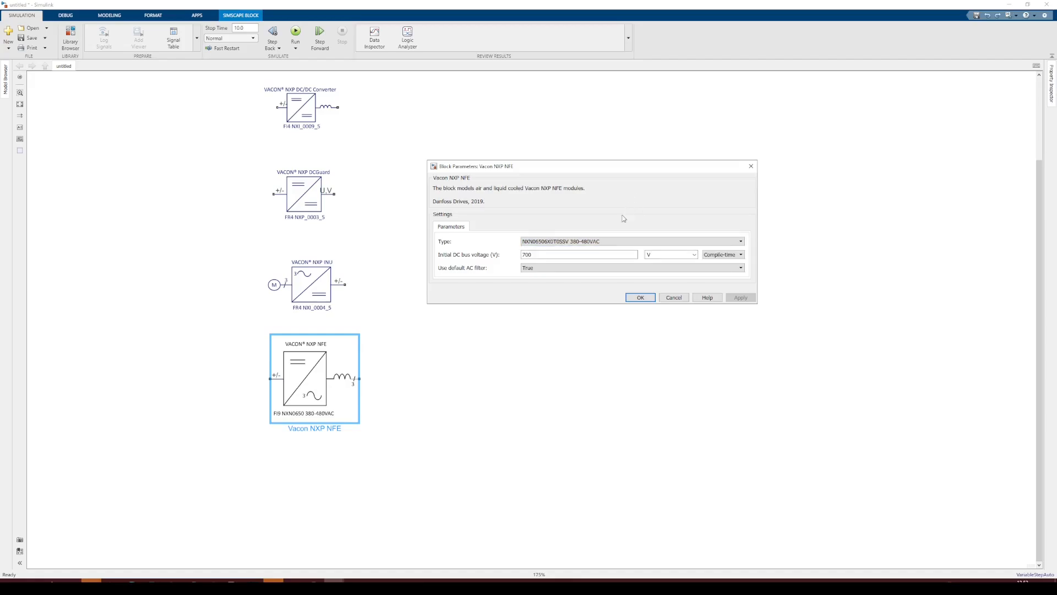
pyautogui.click(533, 271)
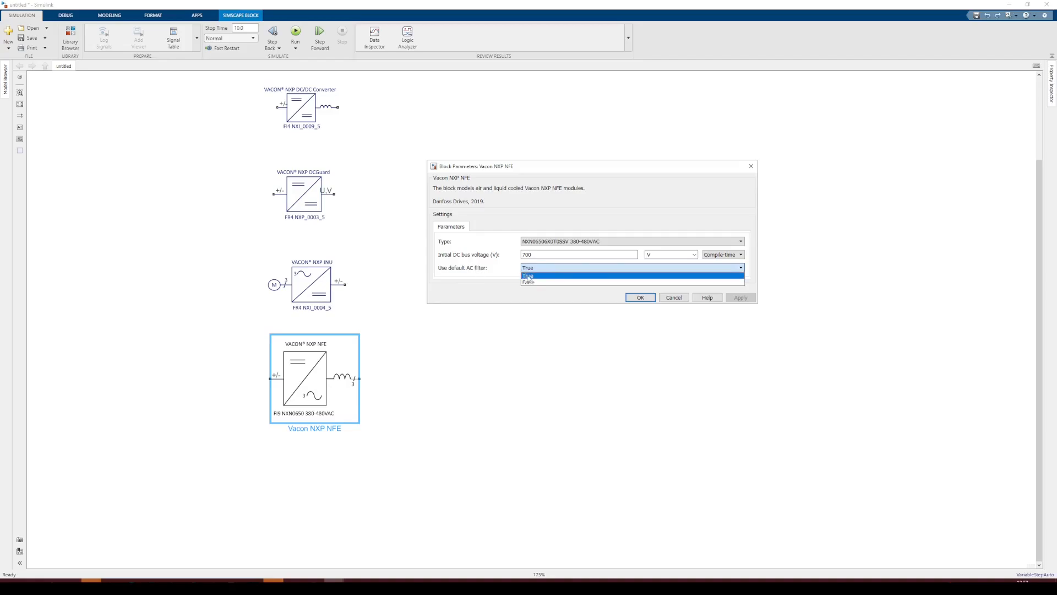
pyautogui.click(674, 298)
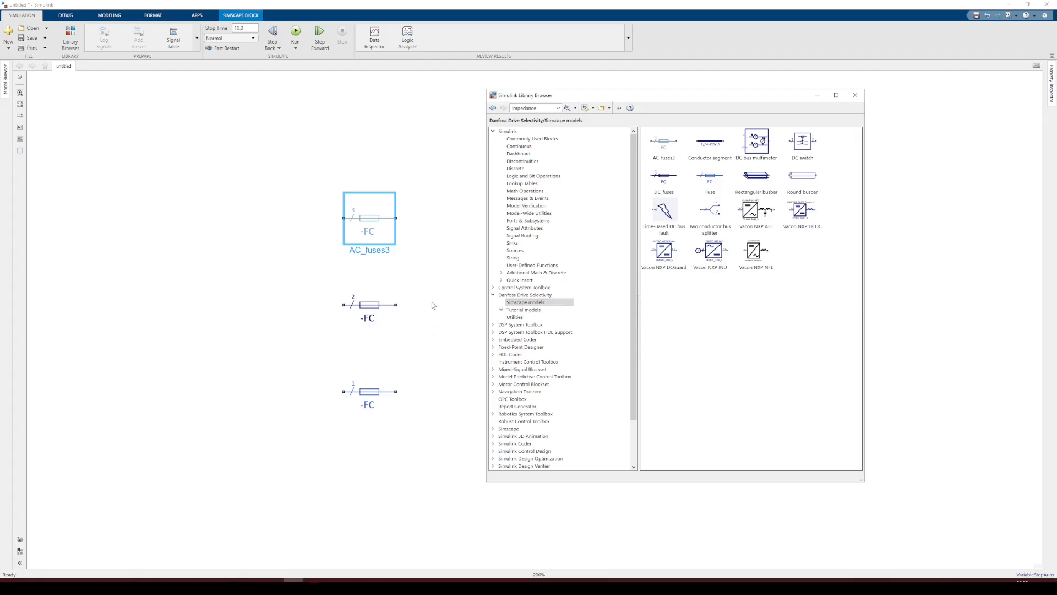
# Open the parameters of the single Fuse block in the fuse model to review its settings
pyautogui.click(430, 322)
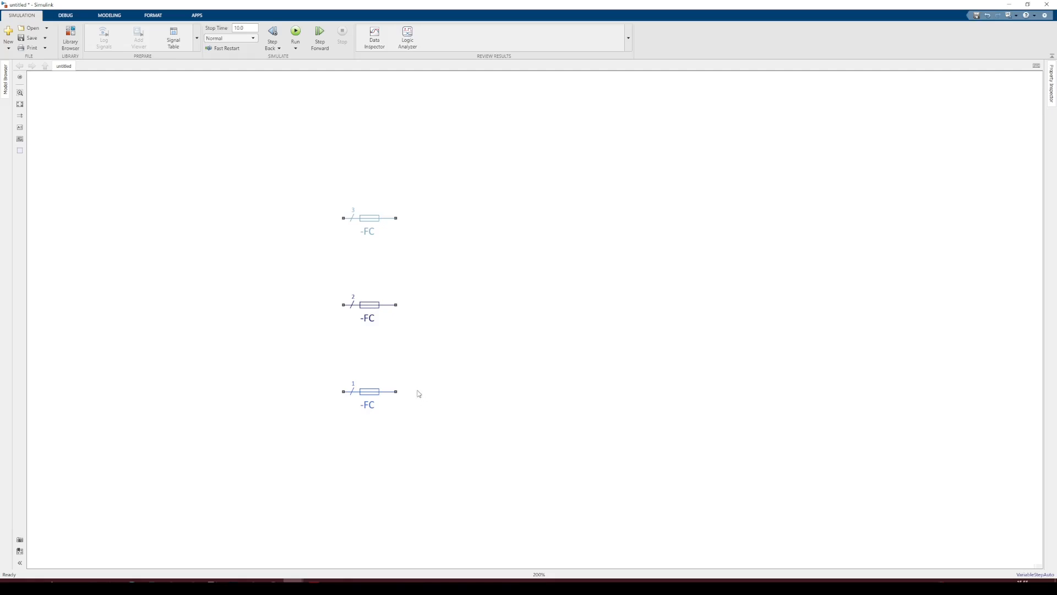
pyautogui.click(393, 370)
pyautogui.click(378, 397)
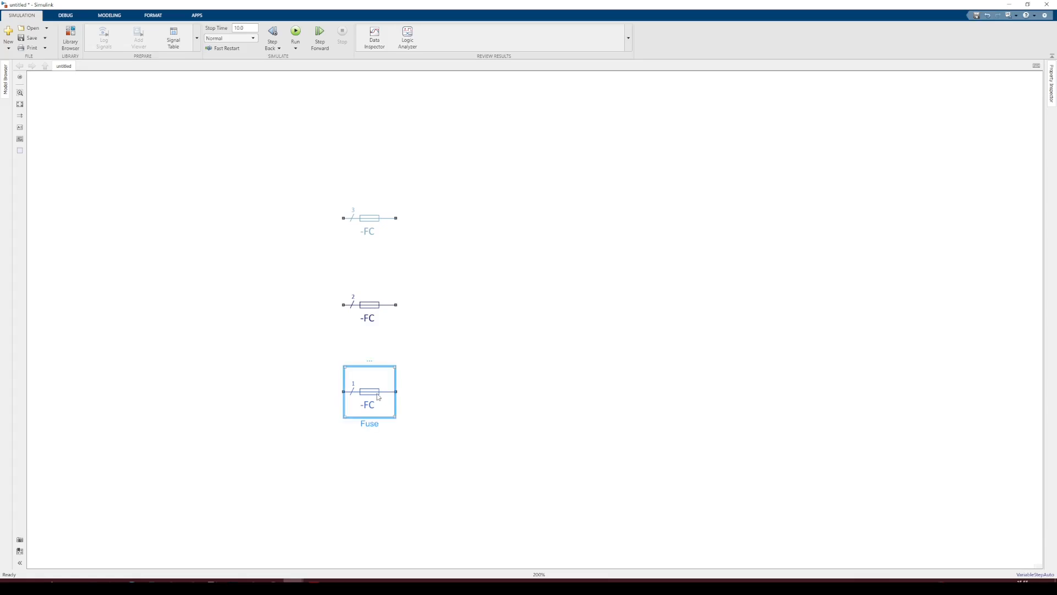
pyautogui.doubleClick(378, 396)
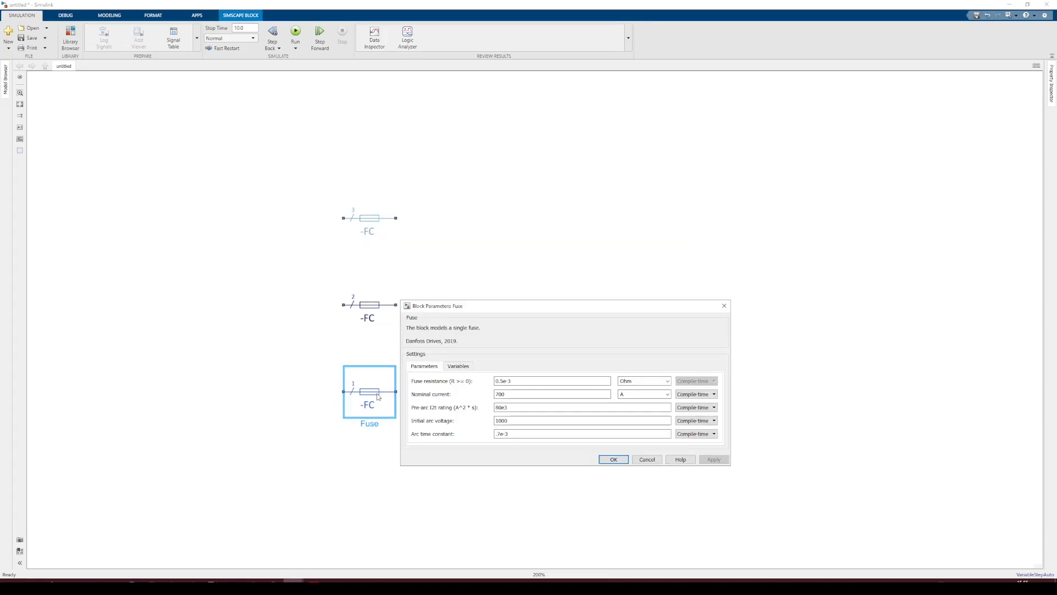
pyautogui.click(647, 459)
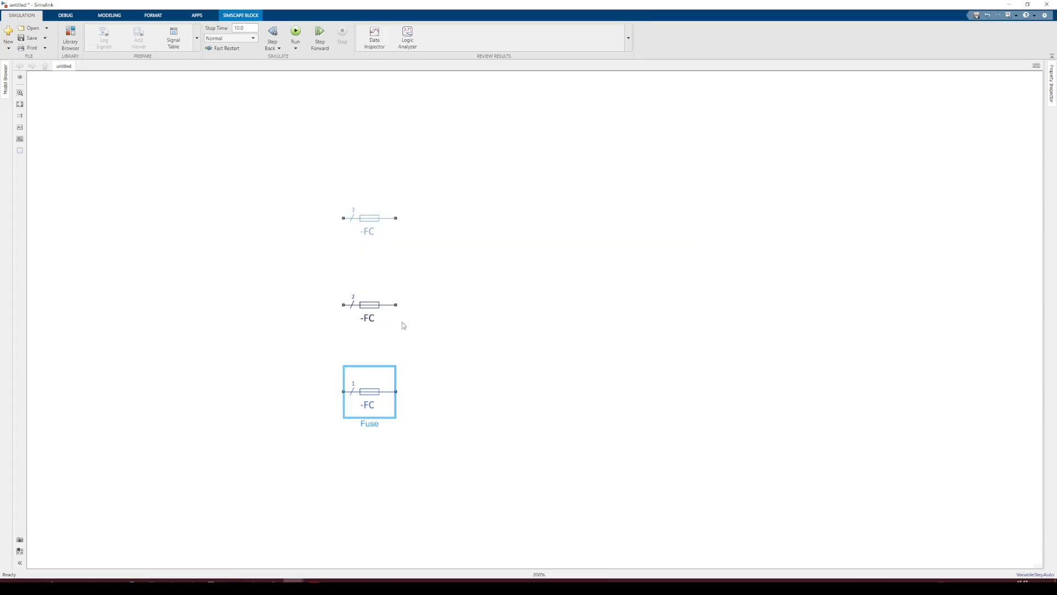
# Select the other fuse blocks and open the parameters of the three-phase AC fuse block
pyautogui.click(392, 315)
pyautogui.click(443, 306)
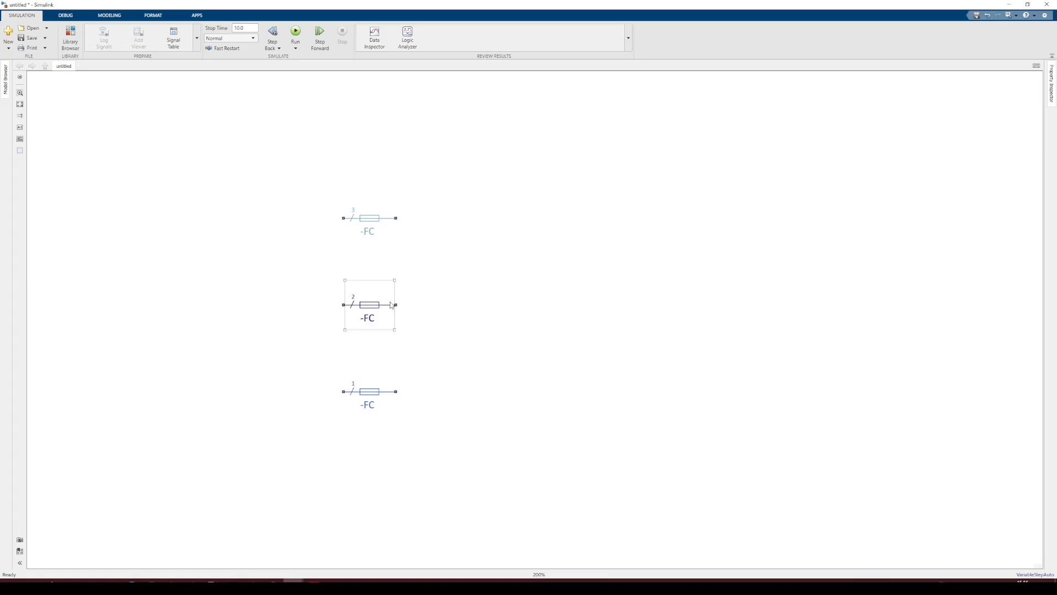
pyautogui.click(377, 228)
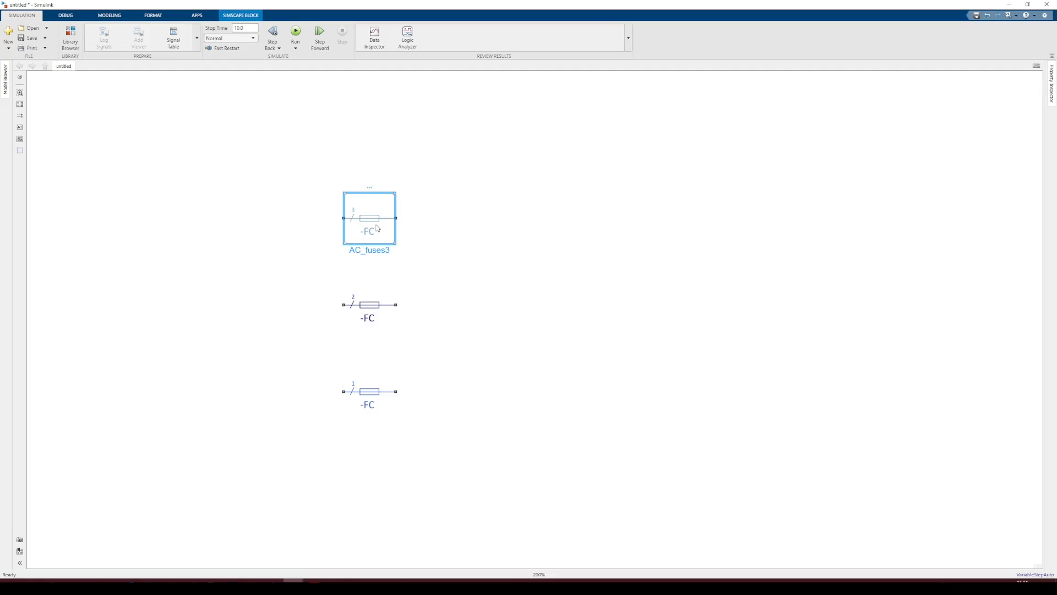
pyautogui.click(399, 251)
pyautogui.doubleClick(369, 221)
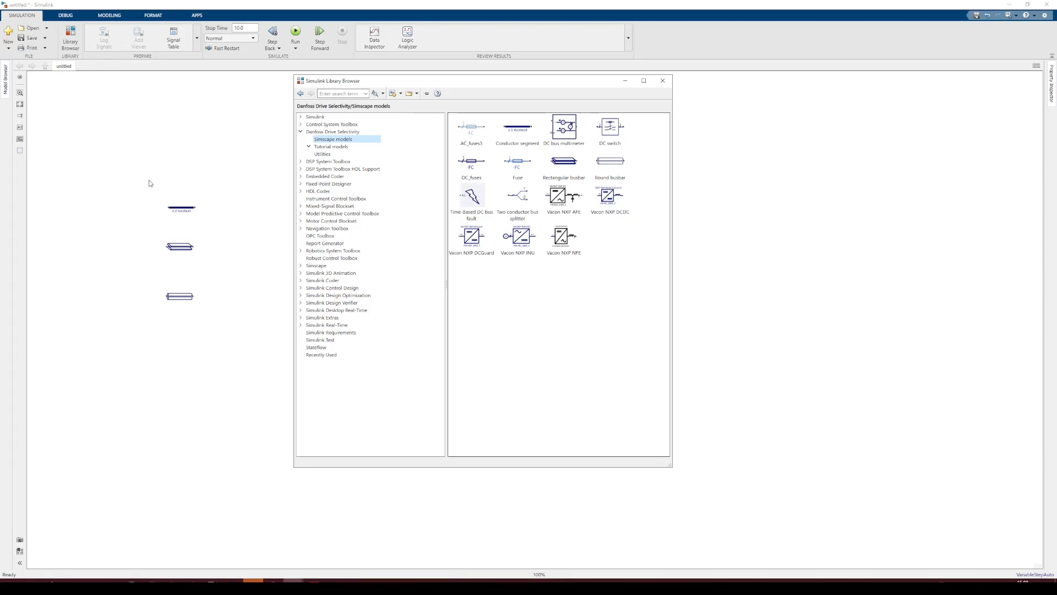
pyautogui.click(176, 174)
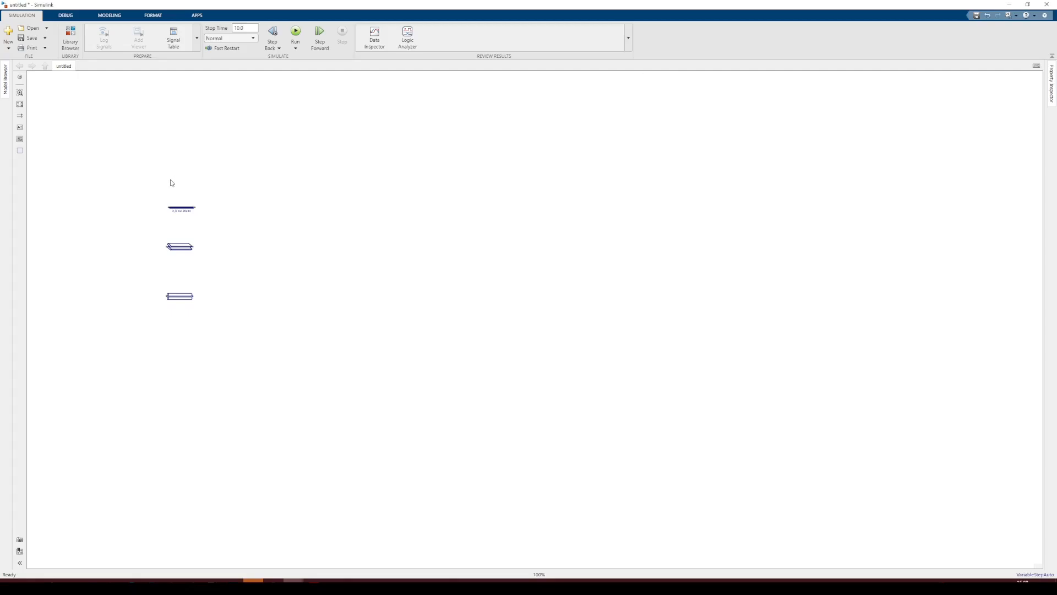
# Open the conductor segment block's parameters and review the available busbar width options, then cancel
pyautogui.scroll(2, 172, 183)
pyautogui.scroll(1, 182, 174)
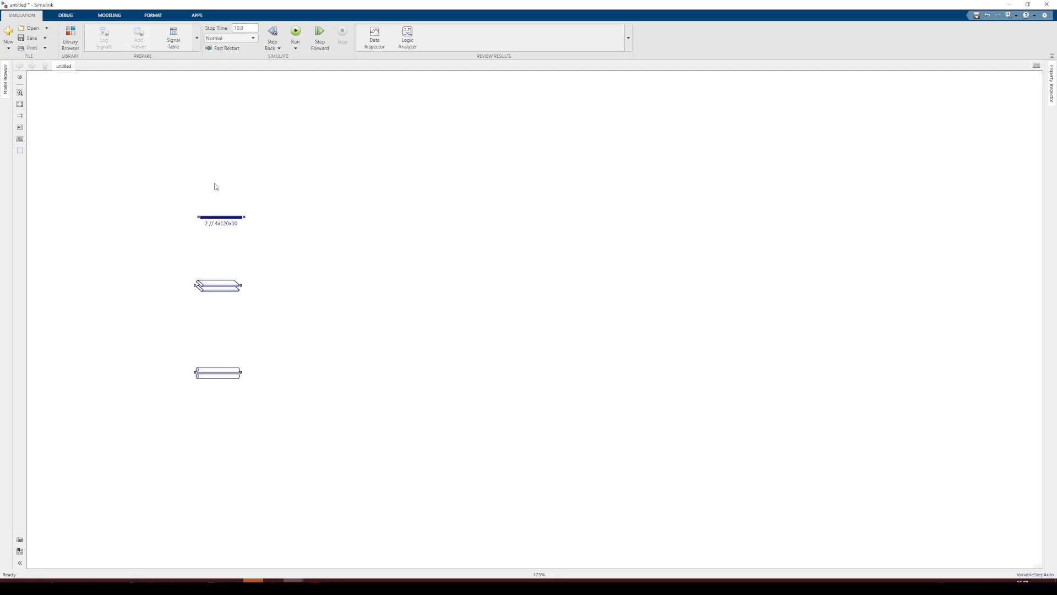
pyautogui.click(216, 220)
pyautogui.doubleClick(217, 221)
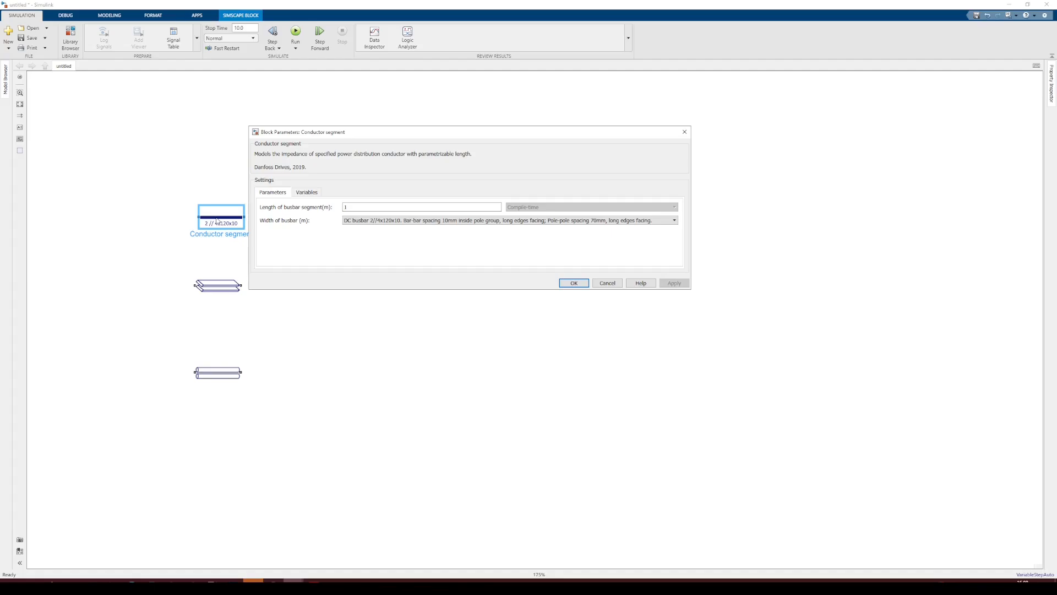
pyautogui.click(377, 222)
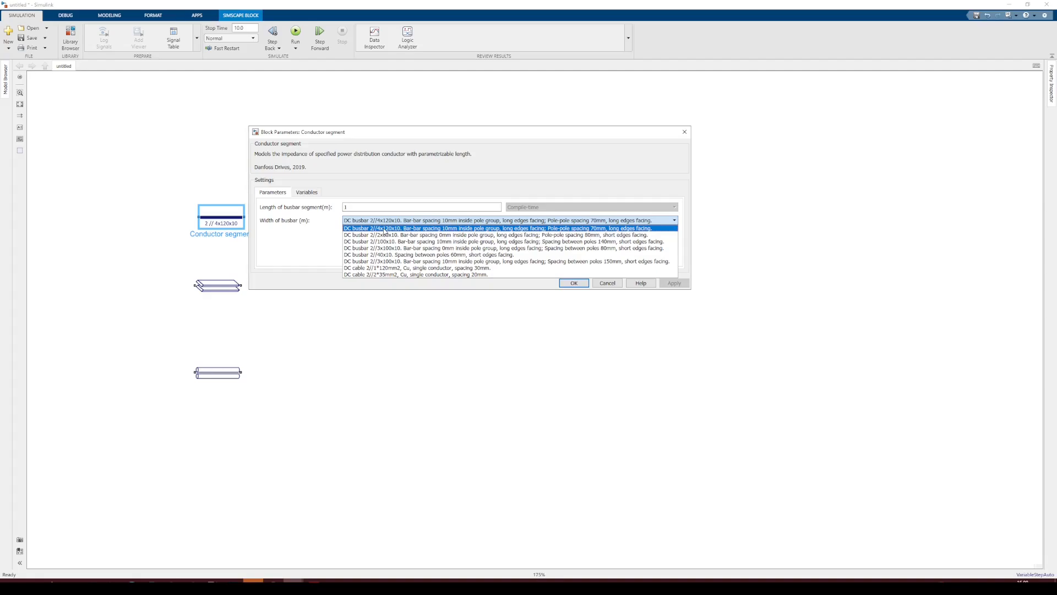
pyautogui.click(608, 283)
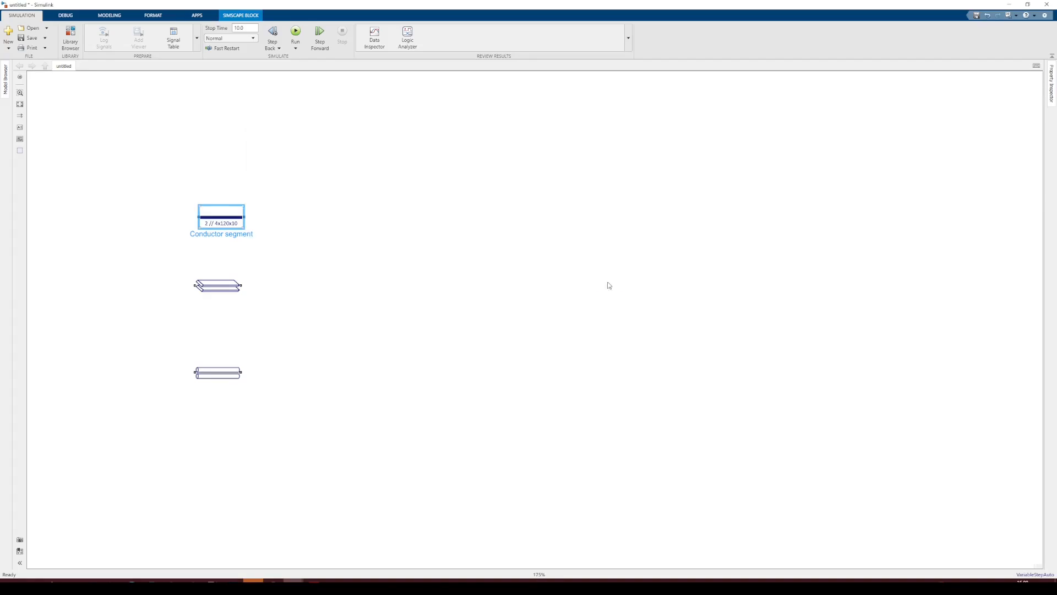
# Review the rectangular busbar block's length, width, height, spacing and resistivity, then open the round busbar block's parameters
pyautogui.doubleClick(206, 285)
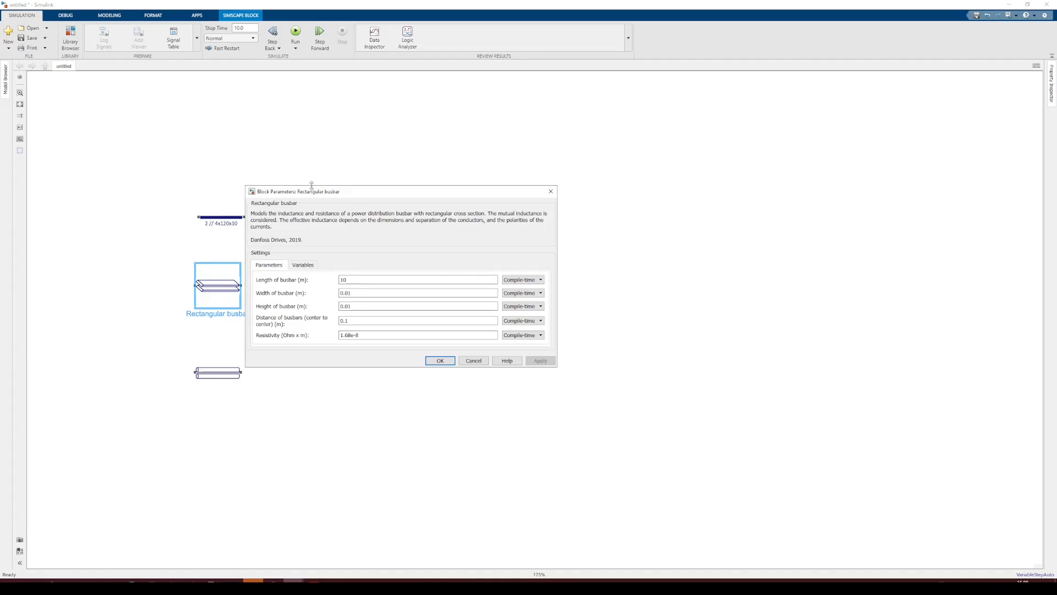
pyautogui.moveTo(358, 203); pyautogui.dragTo(359, 203)
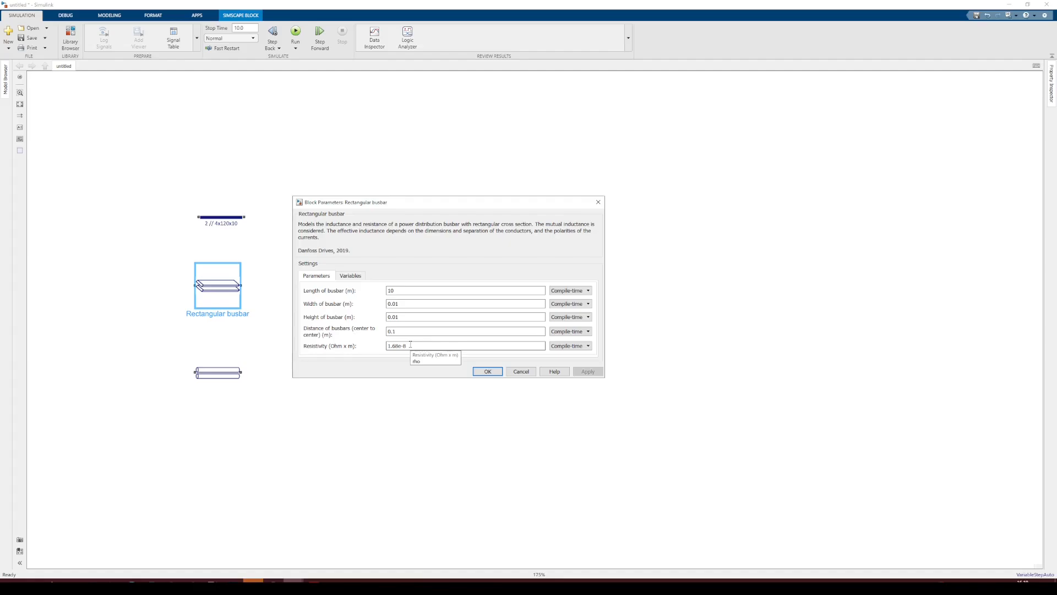
pyautogui.click(523, 371)
pyautogui.click(224, 372)
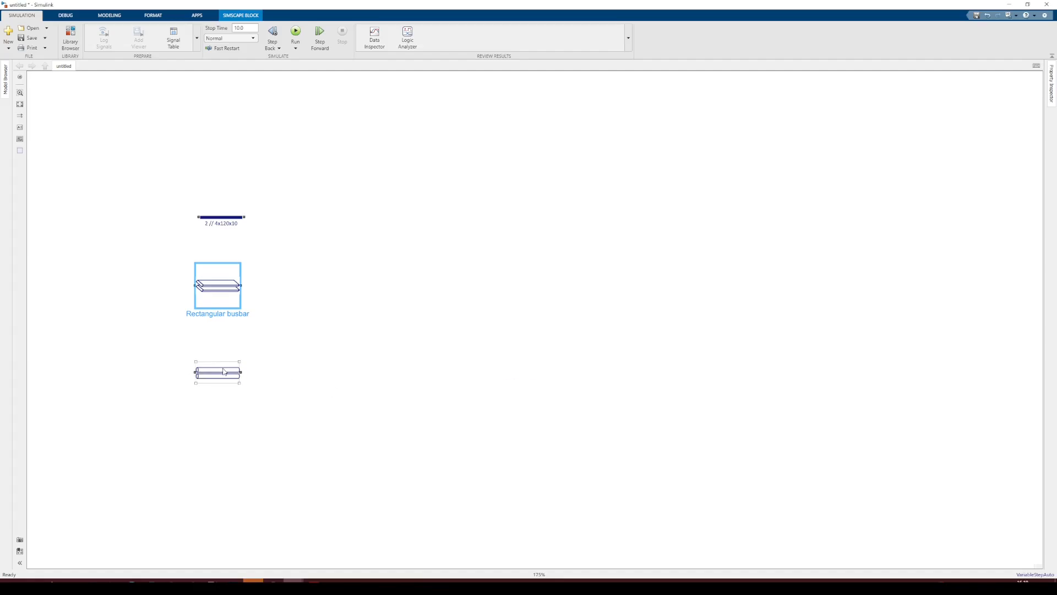
pyautogui.doubleClick(224, 372)
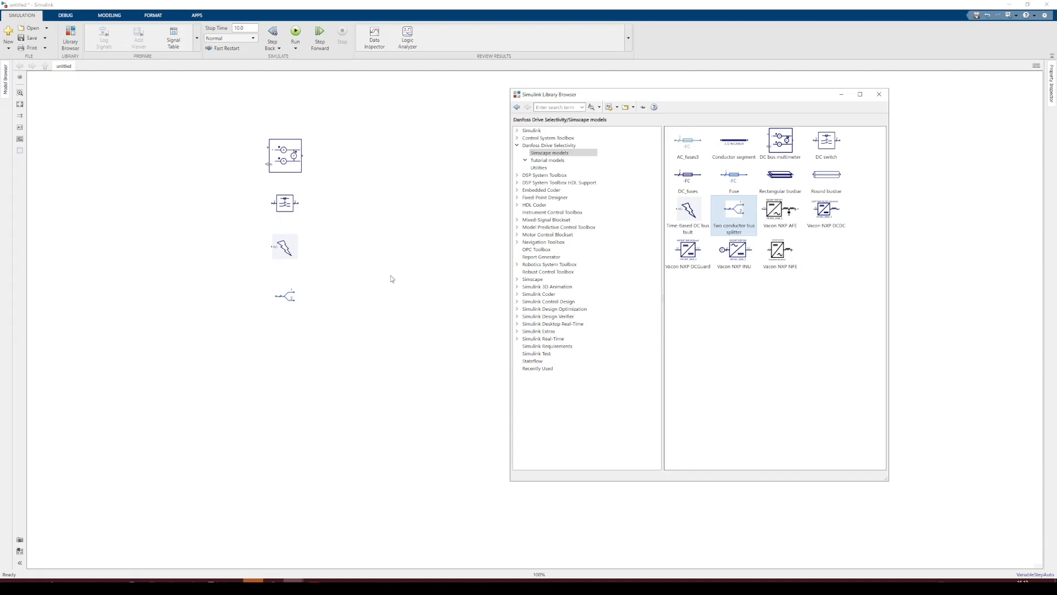
# Open the DC bus multimeter block's parameters in the second test model and review its description
pyautogui.click(363, 210)
pyautogui.click(298, 160)
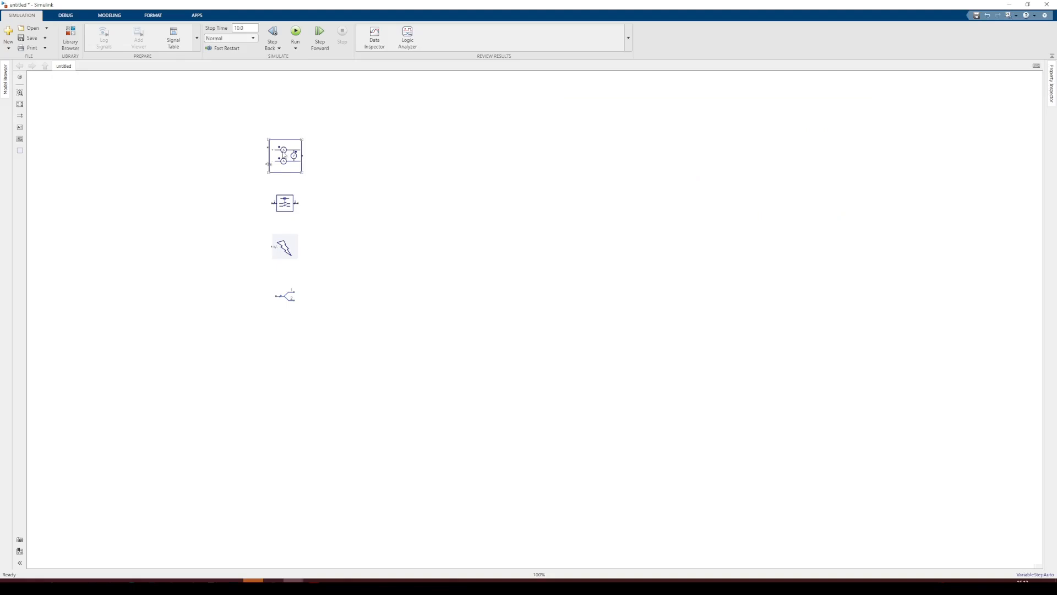
pyautogui.scroll(2, 281, 148)
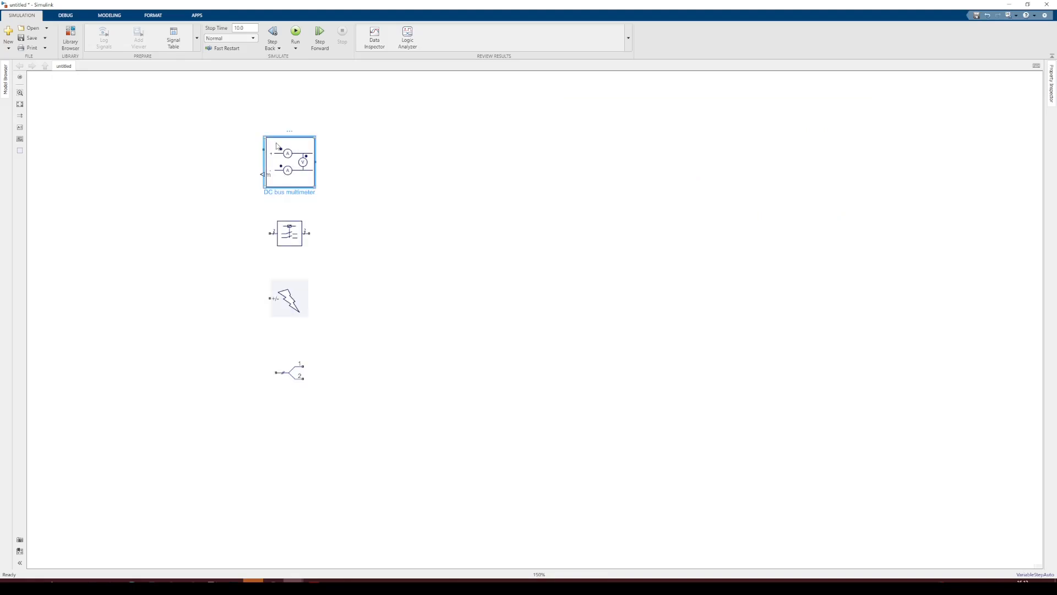
pyautogui.doubleClick(290, 146)
pyautogui.moveTo(366, 119); pyautogui.dragTo(392, 116)
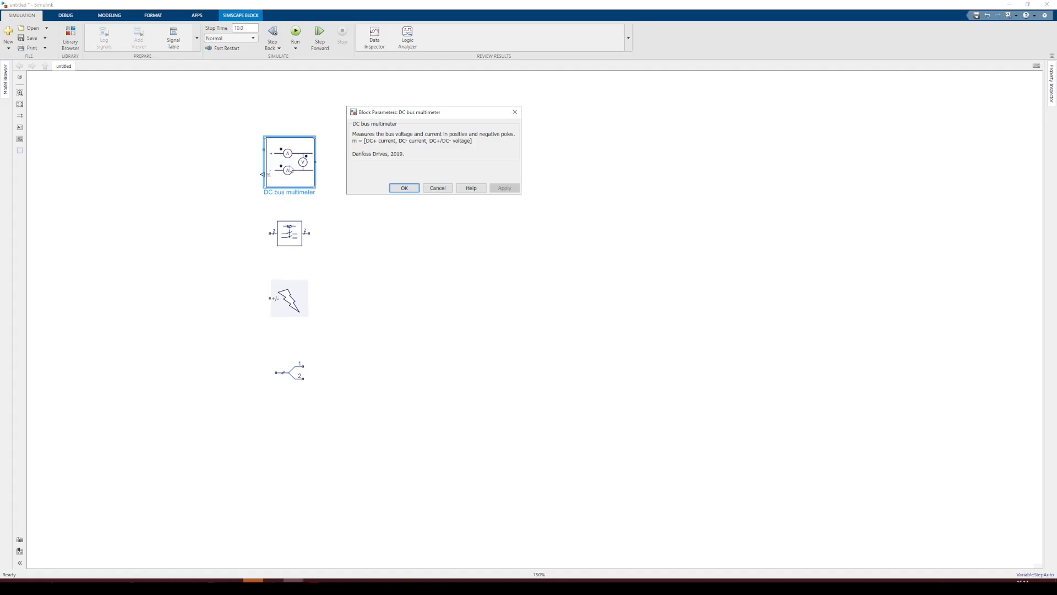
pyautogui.press('Return')
pyautogui.click(289, 114)
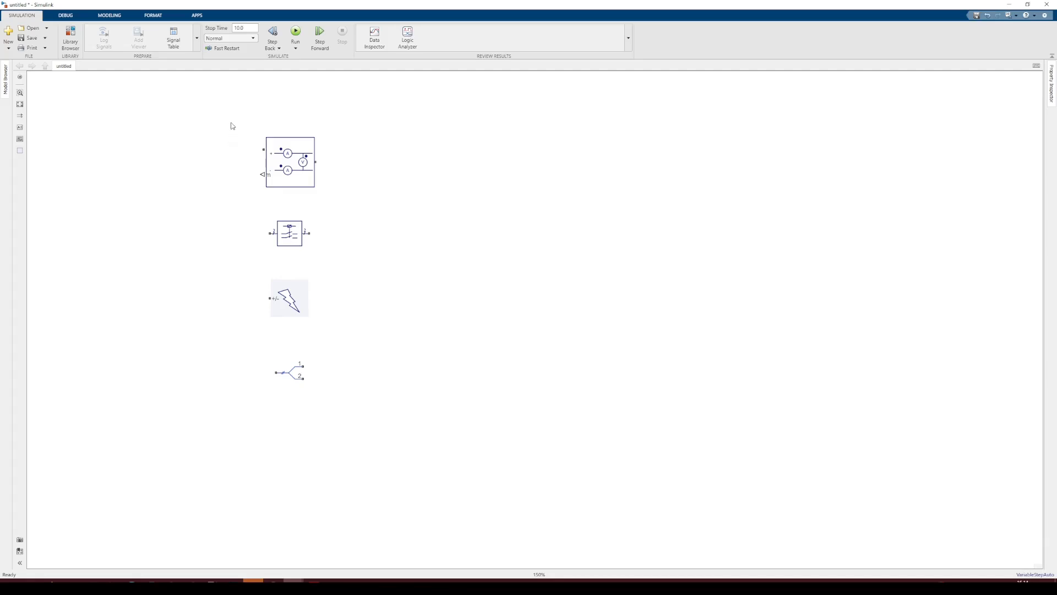
# Review the DC switch block's closed state resistance, initial state and external control signal settings
pyautogui.doubleClick(288, 241)
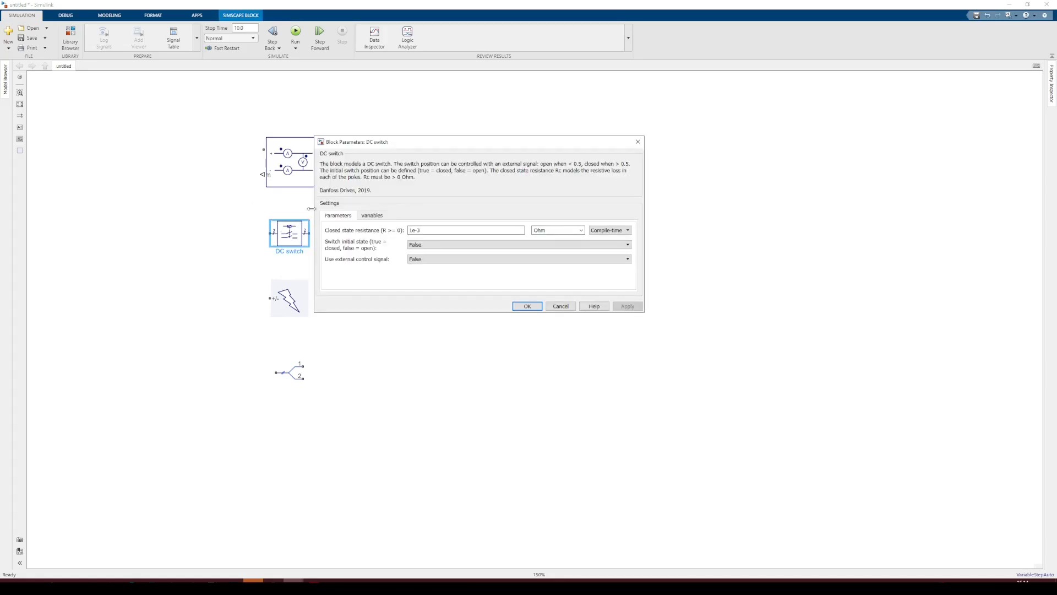
pyautogui.moveTo(335, 144); pyautogui.dragTo(404, 139)
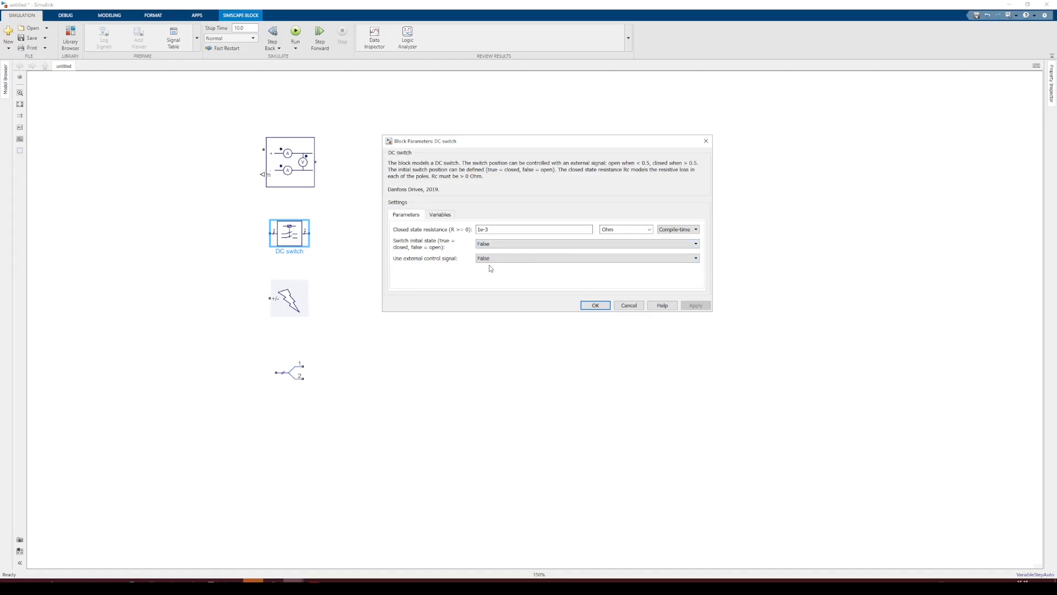
pyautogui.click(629, 305)
# Review the Time-Based DC bus fault block's timing, resistance and fault type options, then cancel
pyautogui.doubleClick(290, 297)
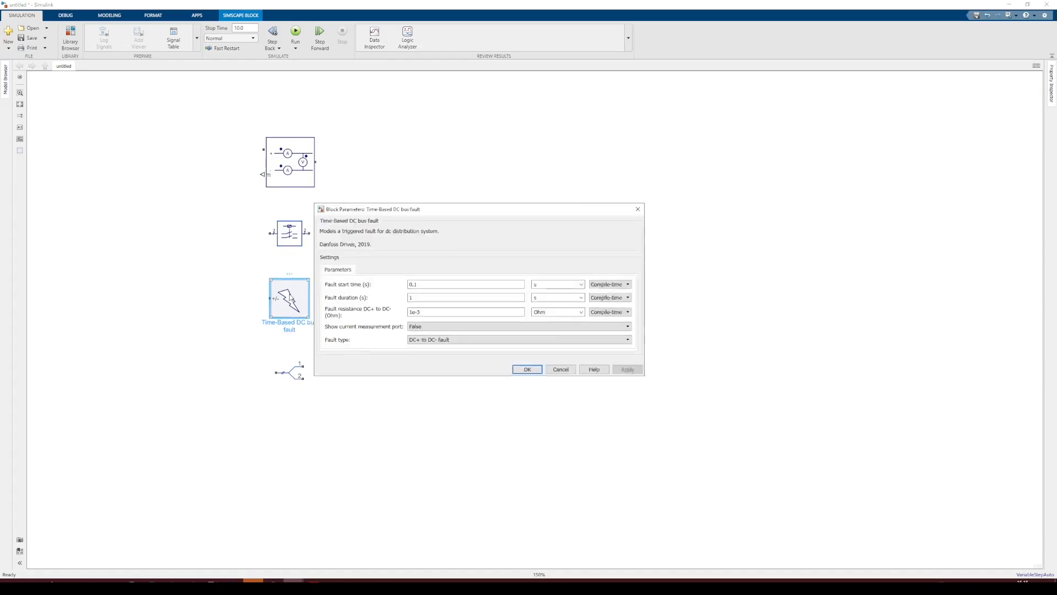
pyautogui.moveTo(368, 212); pyautogui.dragTo(415, 195)
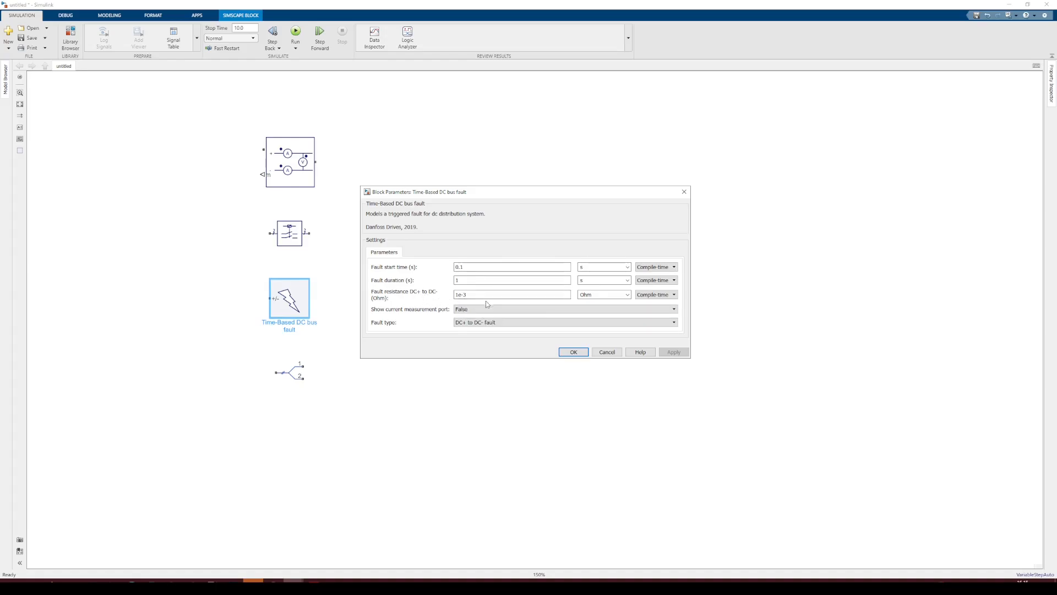
pyautogui.click(487, 324)
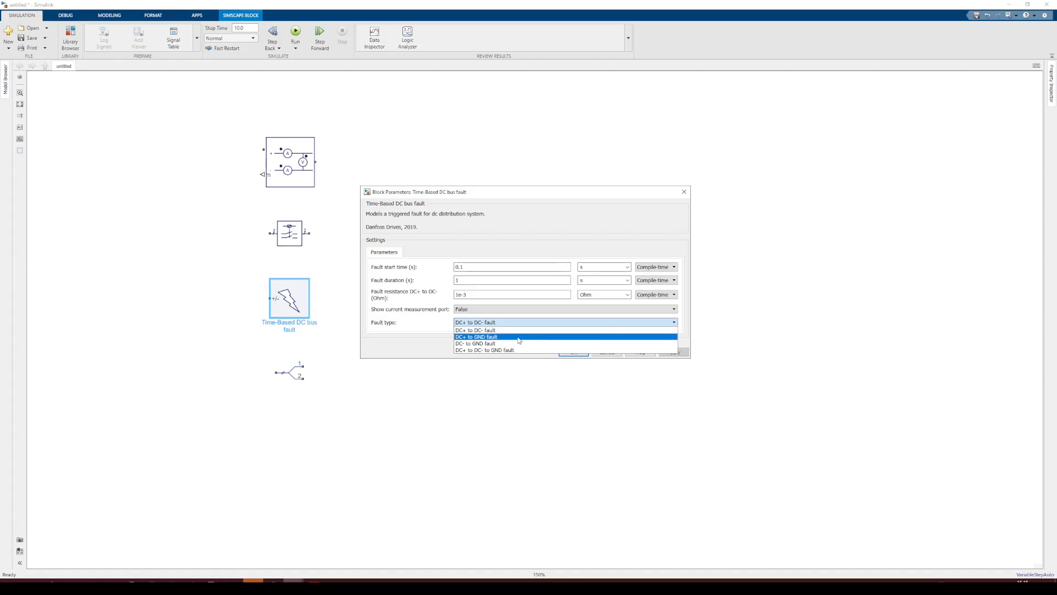
pyautogui.click(400, 345)
pyautogui.click(613, 354)
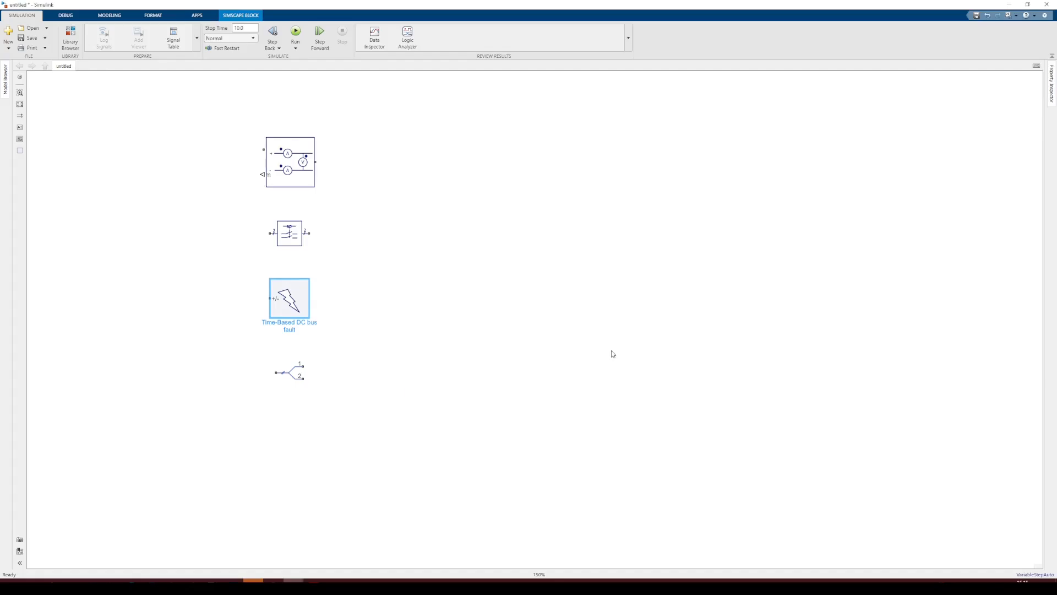
# Open the Report generator block's parameters and run Update schematic information to insert the title block
pyautogui.click(292, 377)
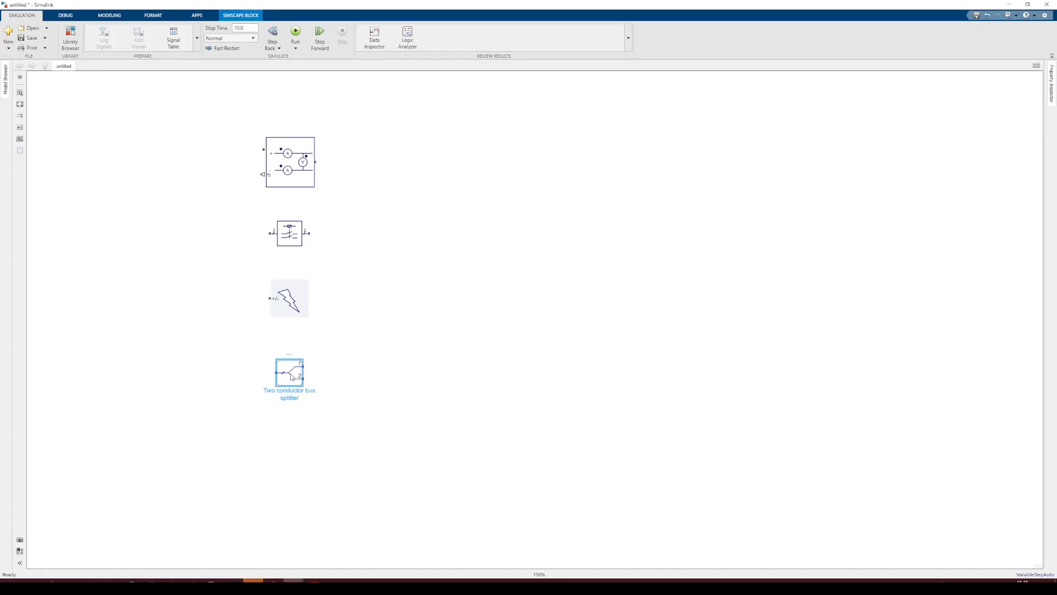
pyautogui.click(332, 374)
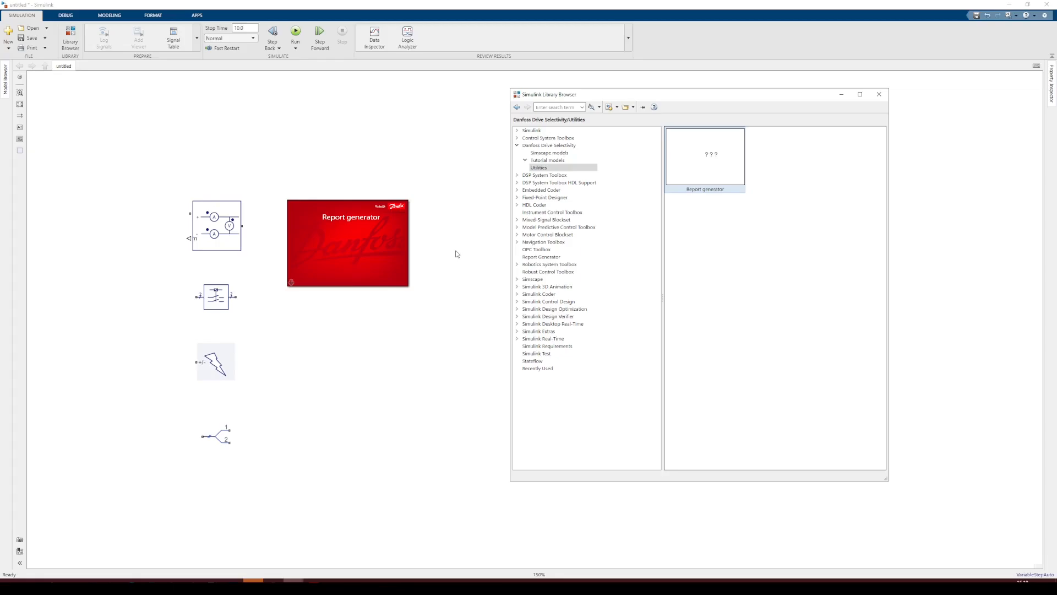
pyautogui.click(407, 259)
pyautogui.doubleClick(365, 258)
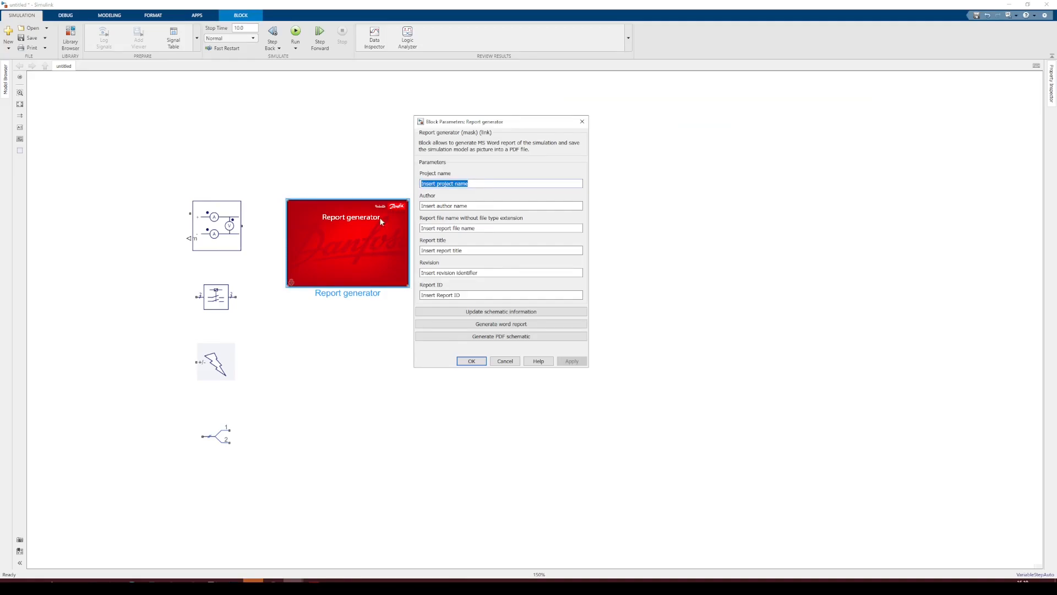
pyautogui.moveTo(435, 117); pyautogui.dragTo(532, 90)
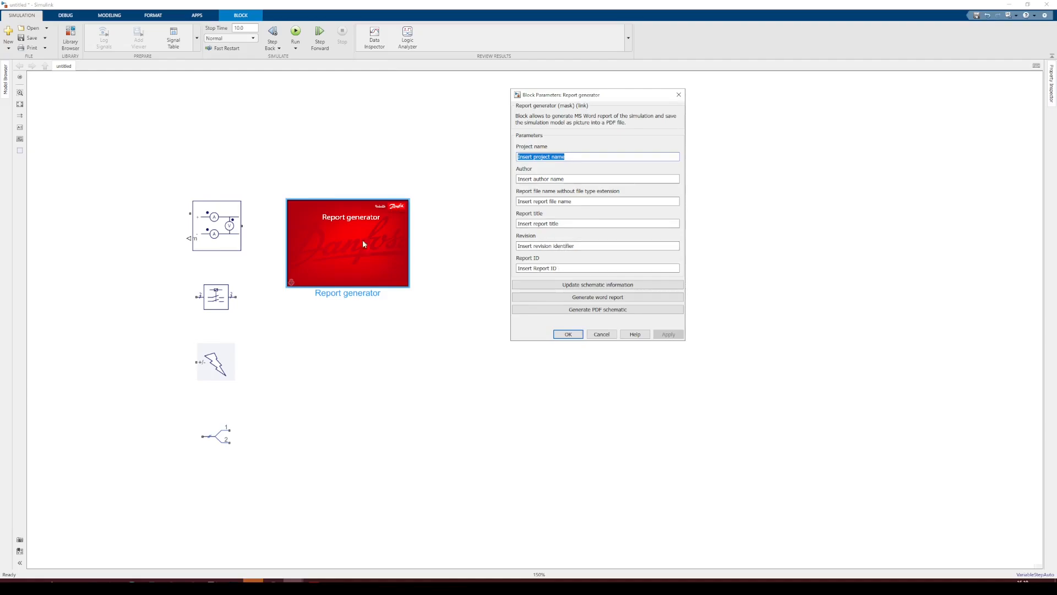
pyautogui.click(546, 285)
pyautogui.moveTo(84, 197); pyautogui.dragTo(469, 120)
pyautogui.scroll(-3, 468, 120)
pyautogui.moveTo(536, 96); pyautogui.dragTo(491, 262)
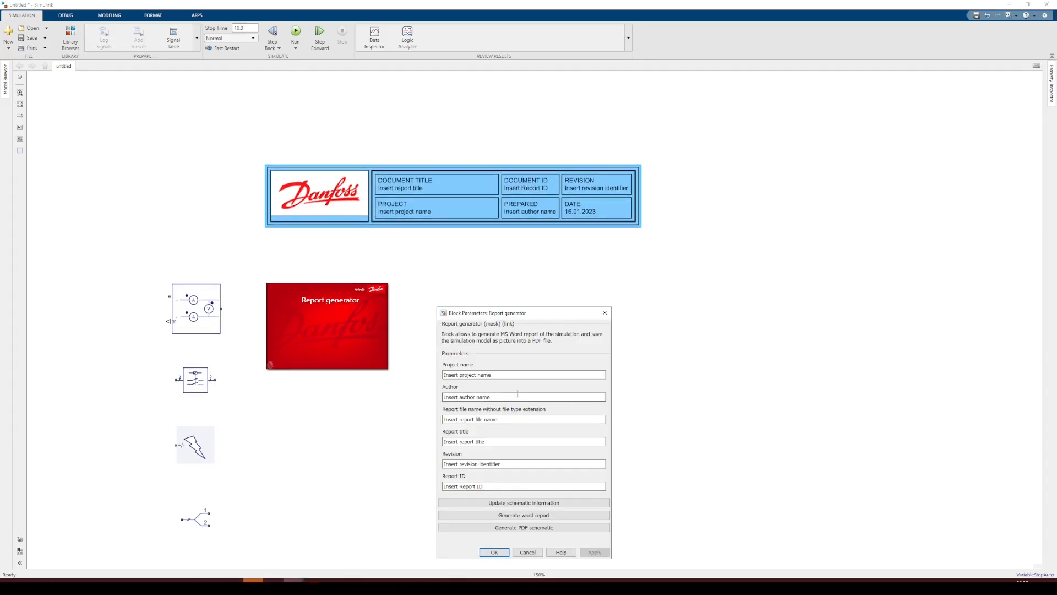
pyautogui.moveTo(469, 315); pyautogui.dragTo(429, 294)
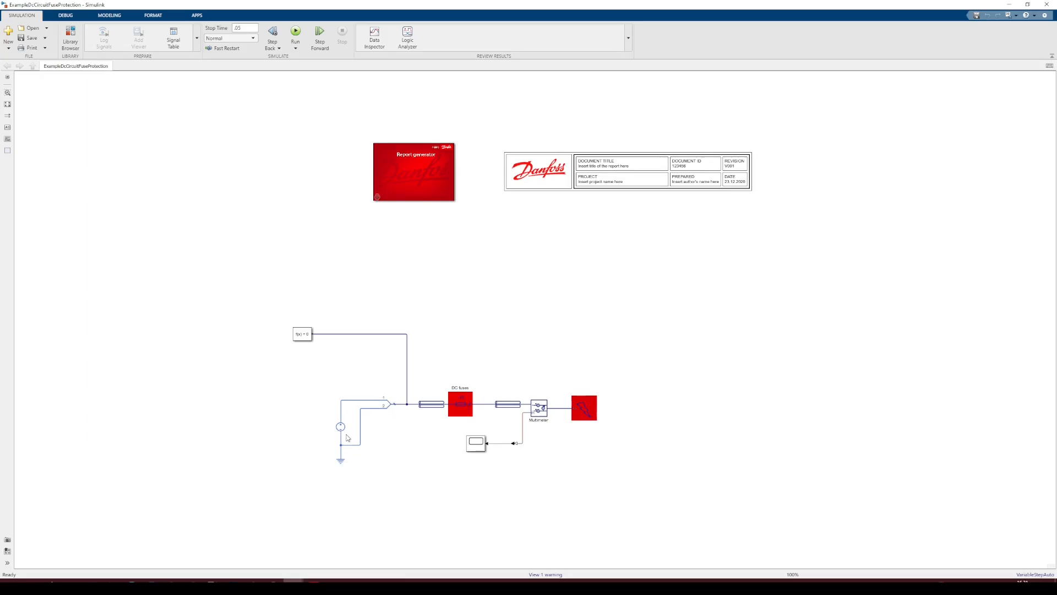
# Open the DC voltage source's parameters in the DC circuit fuse protection example and review its constant voltage
pyautogui.click(511, 407)
pyautogui.click(590, 417)
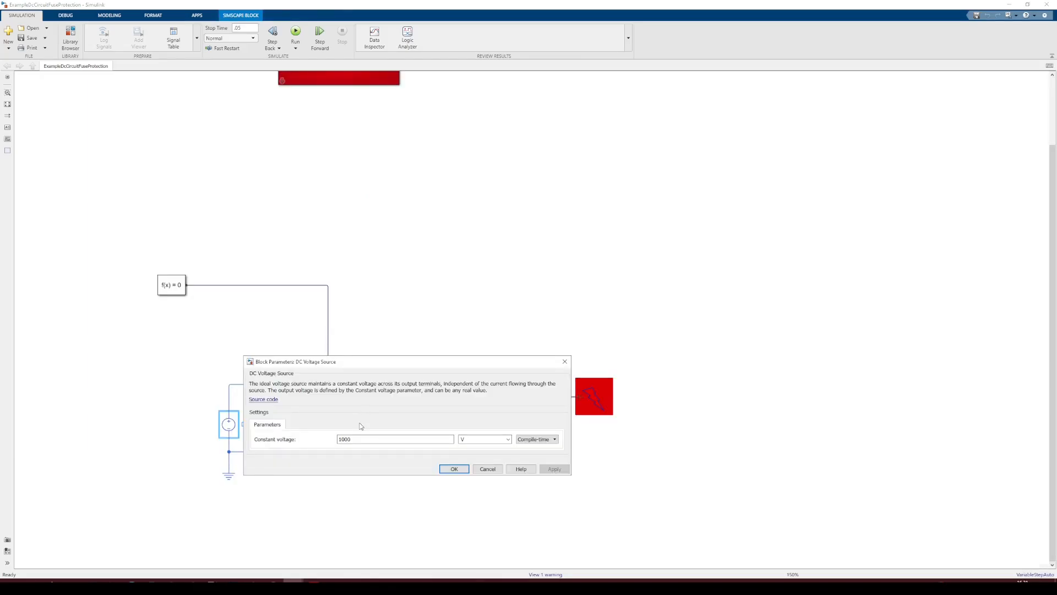
pyautogui.click(493, 469)
# Review the parameters of both round busbars on either side of the DC fuses
pyautogui.doubleClick(351, 395)
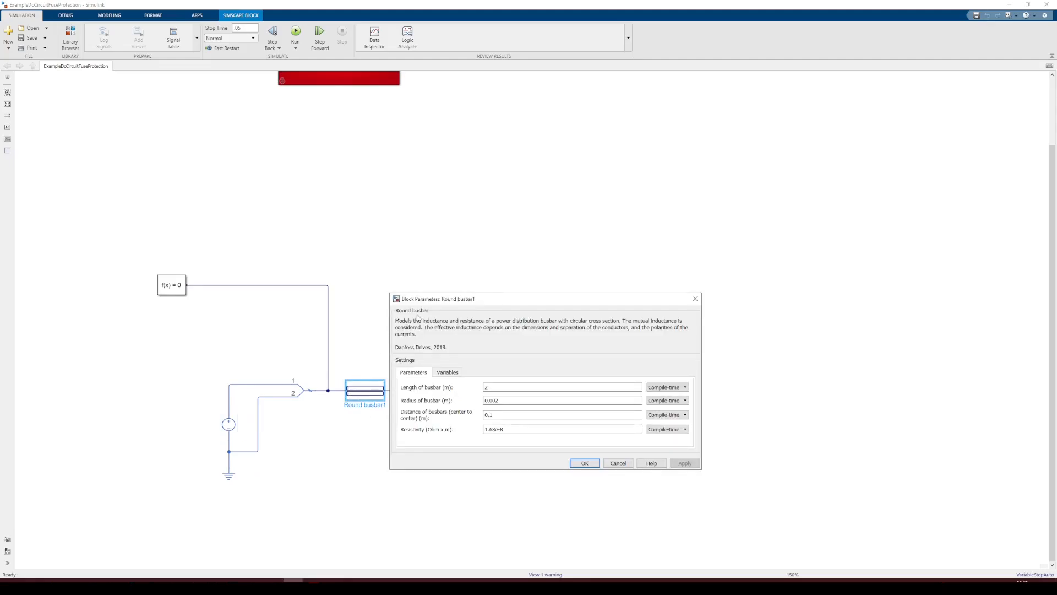
pyautogui.moveTo(422, 302); pyautogui.dragTo(421, 193)
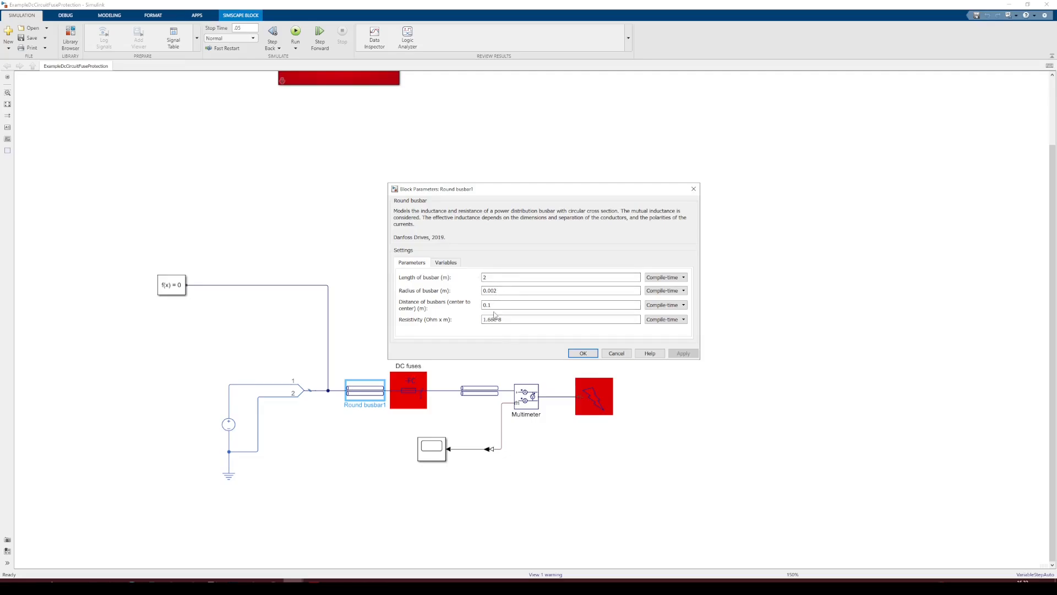
pyautogui.click(616, 353)
pyautogui.doubleClick(485, 393)
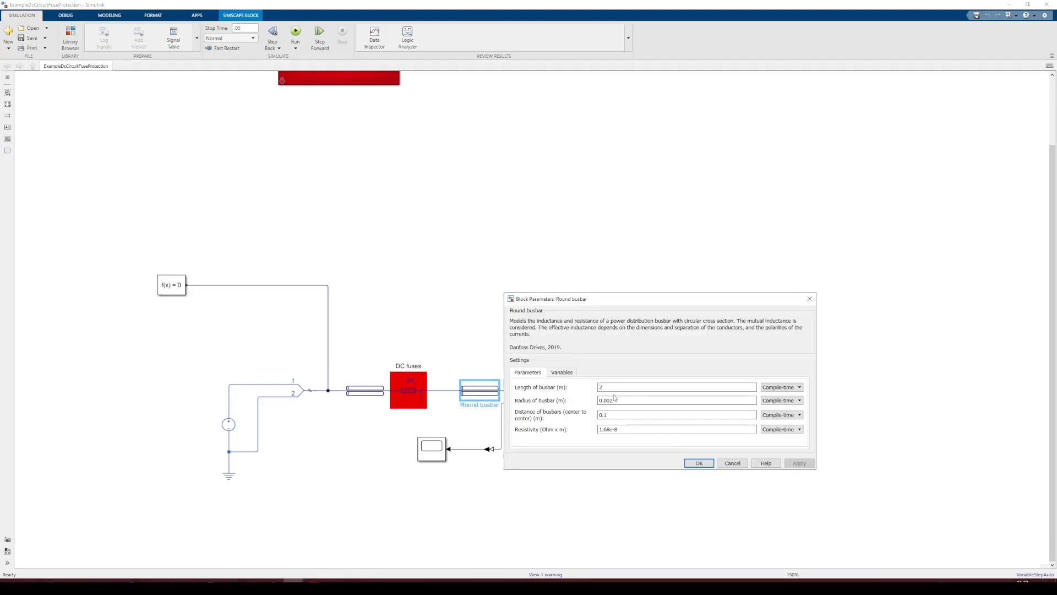
pyautogui.click(741, 464)
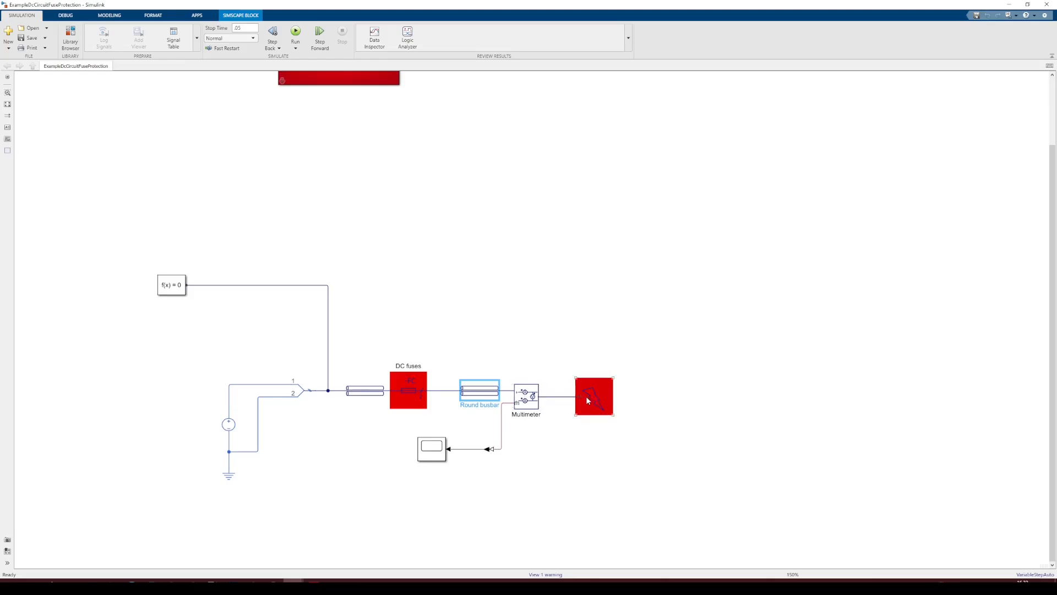
# Review the parameters of the DC fuses block and the multimeter block
pyautogui.doubleClick(398, 385)
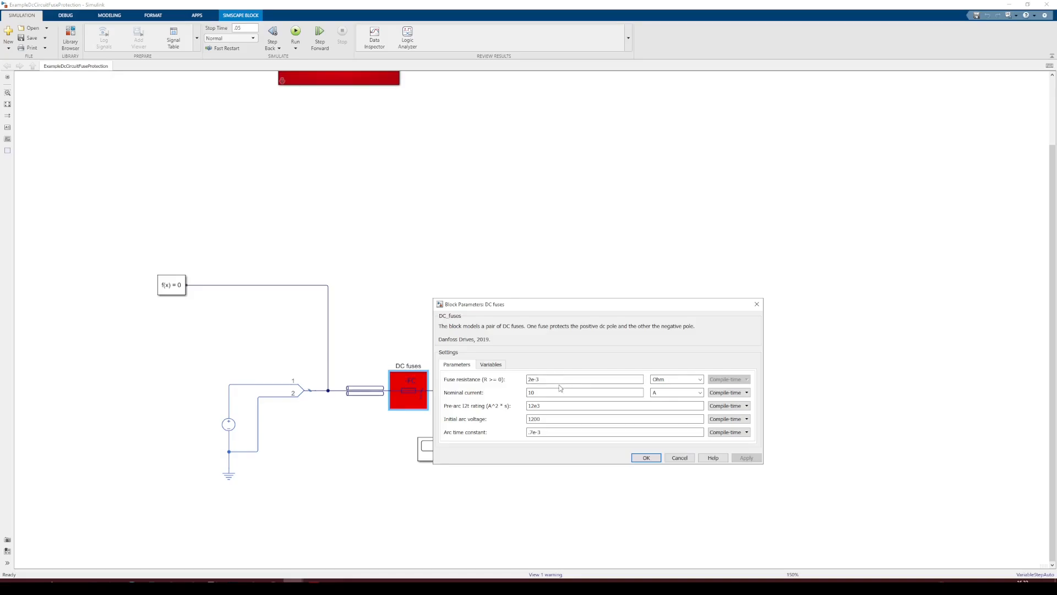
pyautogui.click(694, 458)
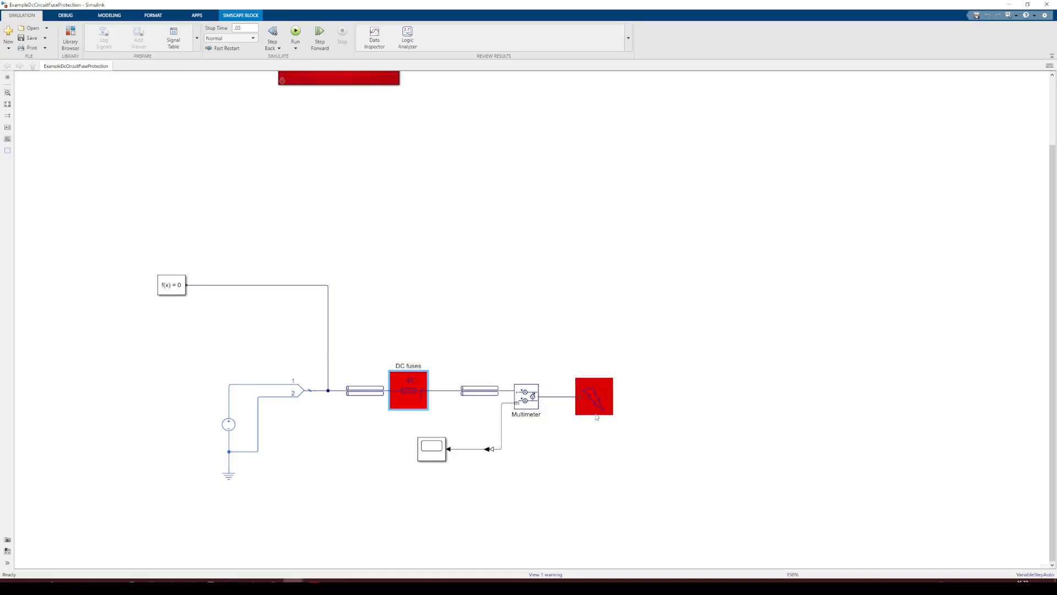
pyautogui.doubleClick(532, 400)
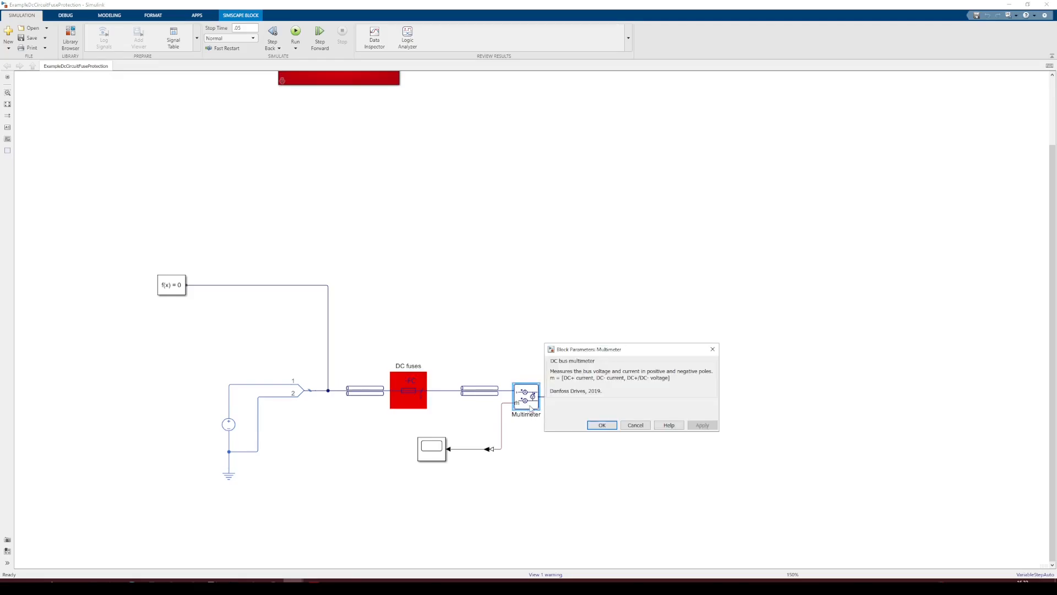
pyautogui.click(635, 425)
# Review the Time-Based DC bus fault1 block's fault start time, duration, resistance and type
pyautogui.doubleClick(584, 394)
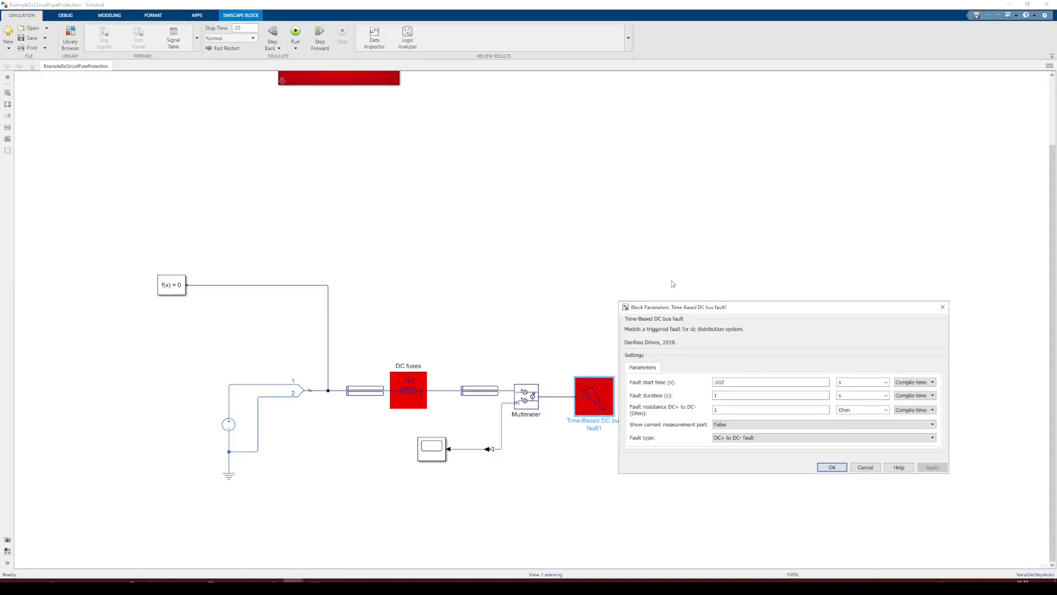
pyautogui.moveTo(670, 310); pyautogui.dragTo(700, 287)
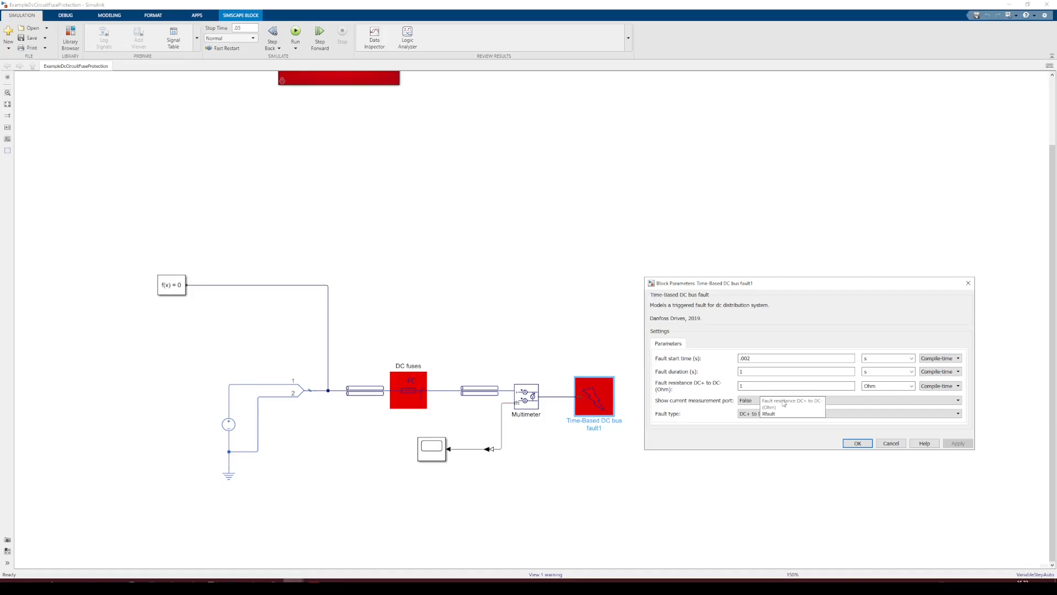
pyautogui.click(892, 443)
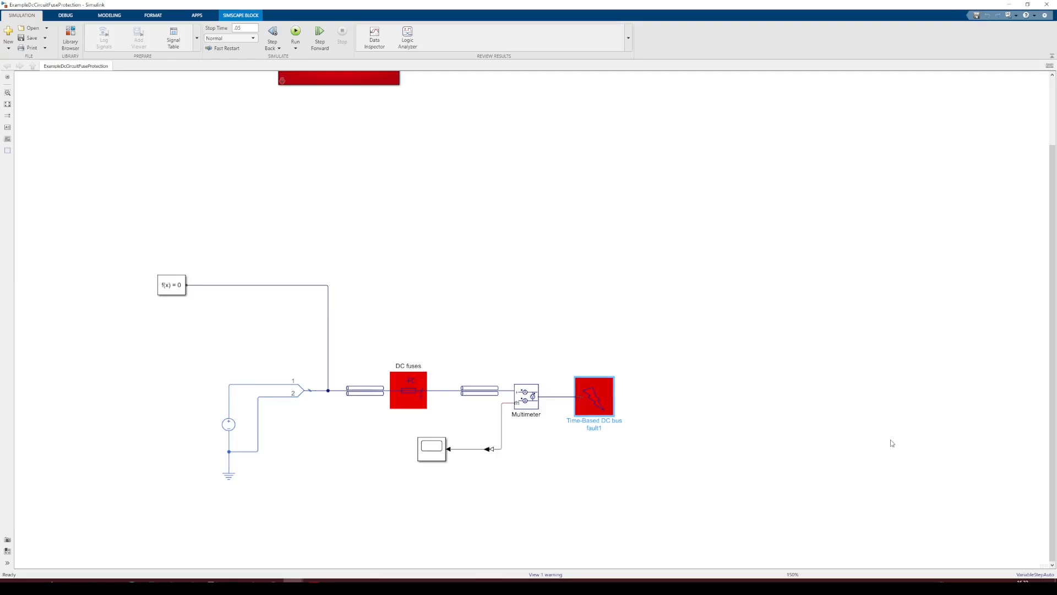
# Open the Electrical Reference block's parameters and close them without changes
pyautogui.click(231, 479)
pyautogui.doubleClick(230, 478)
pyautogui.moveTo(263, 429); pyautogui.dragTo(312, 462)
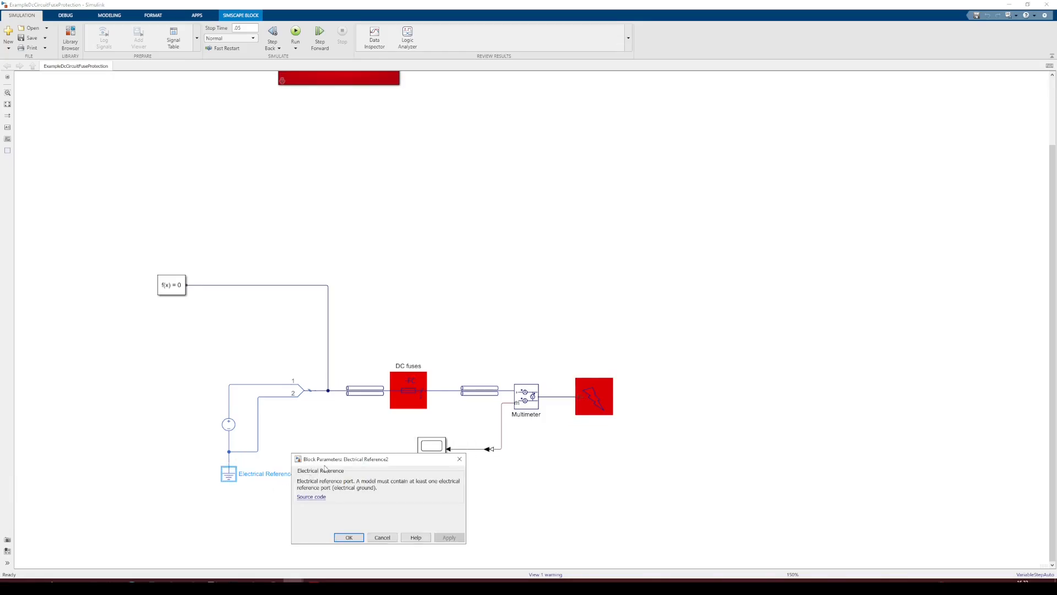
pyautogui.click(383, 538)
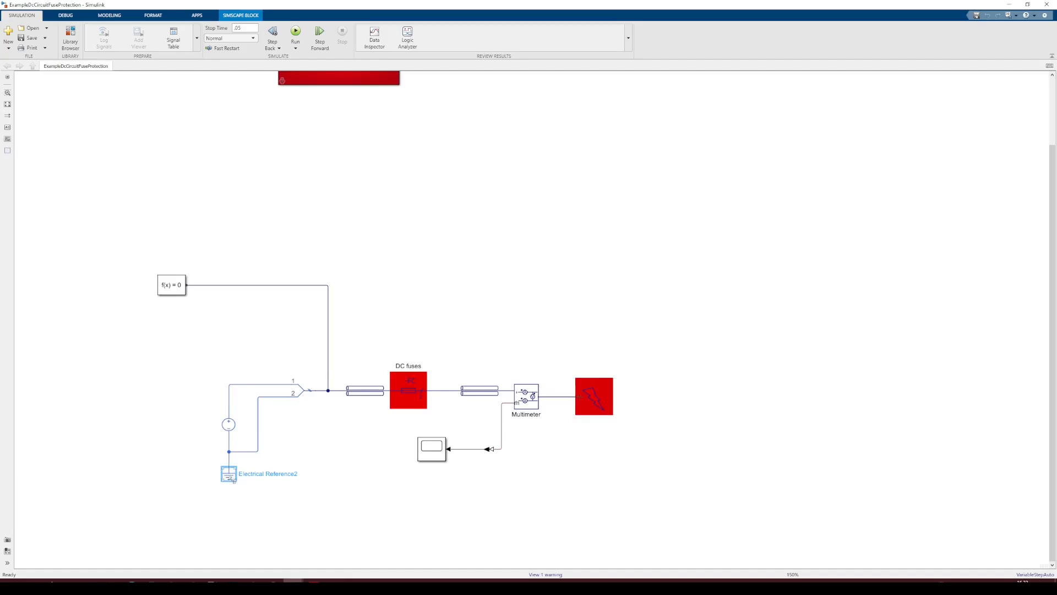
# Review the Solver Configuration block's settings, such as steady-state start, local solver type and sample time
pyautogui.moveTo(263, 499); pyautogui.dragTo(197, 462)
pyautogui.click(250, 337)
pyautogui.click(173, 287)
pyautogui.doubleClick(173, 286)
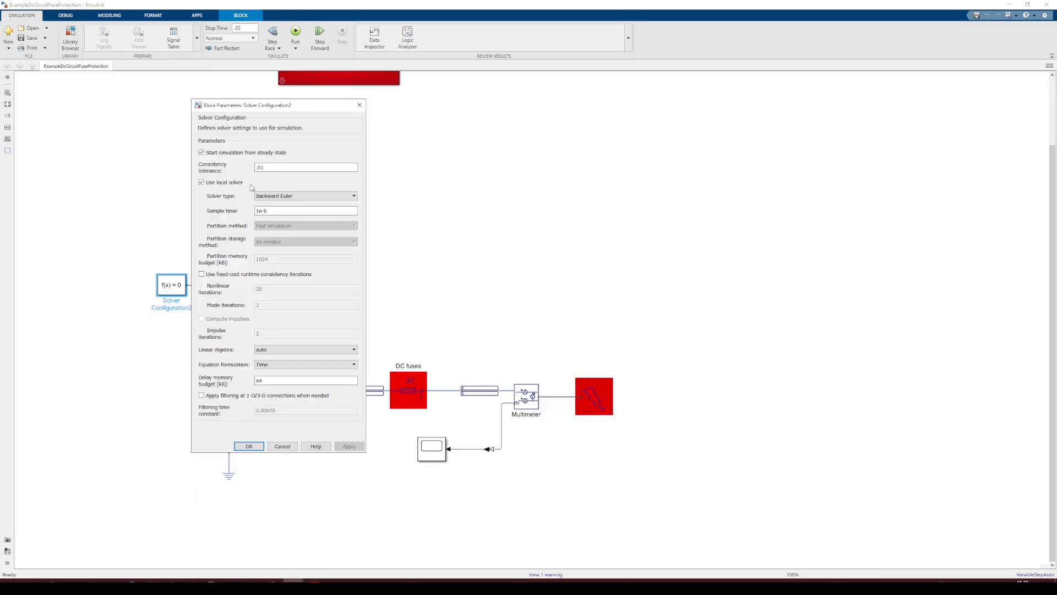
pyautogui.moveTo(234, 108); pyautogui.dragTo(735, 107)
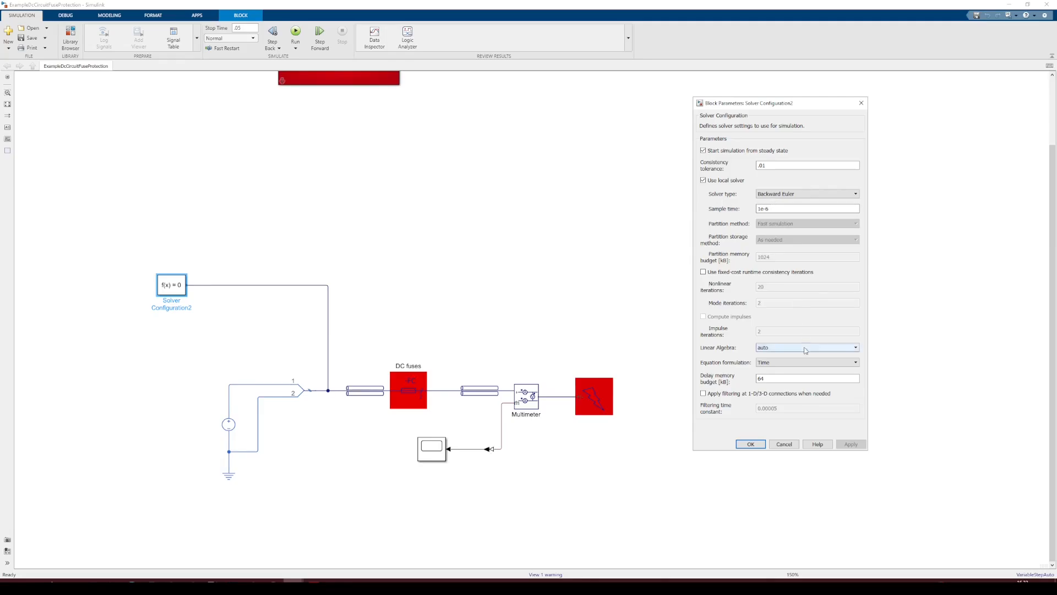
pyautogui.click(784, 444)
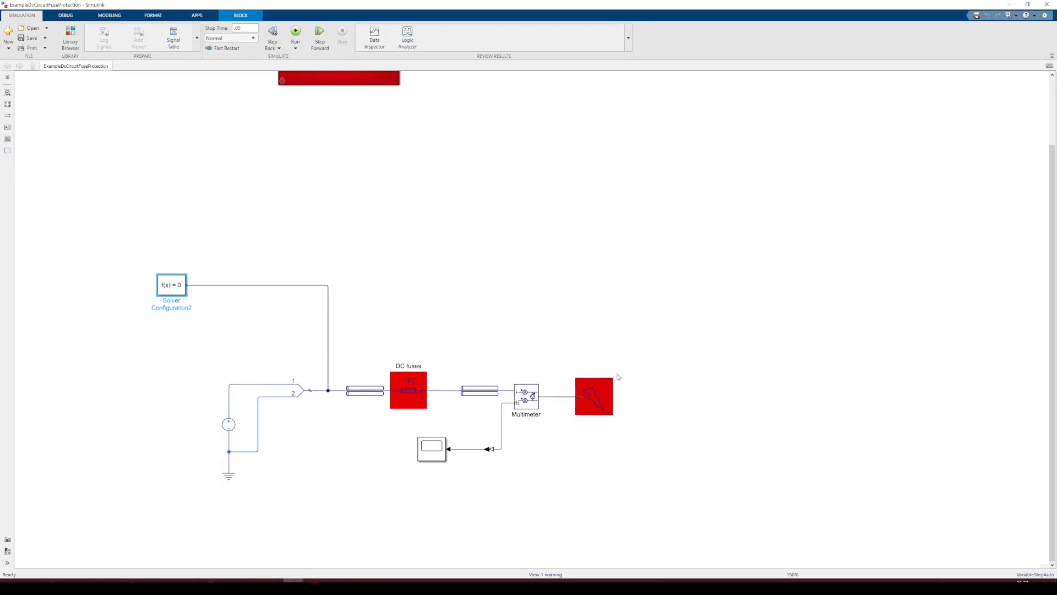
# Fit the DC circuit fuse protection model in view and run its simulation
pyautogui.moveTo(518, 239); pyautogui.dragTo(553, 270)
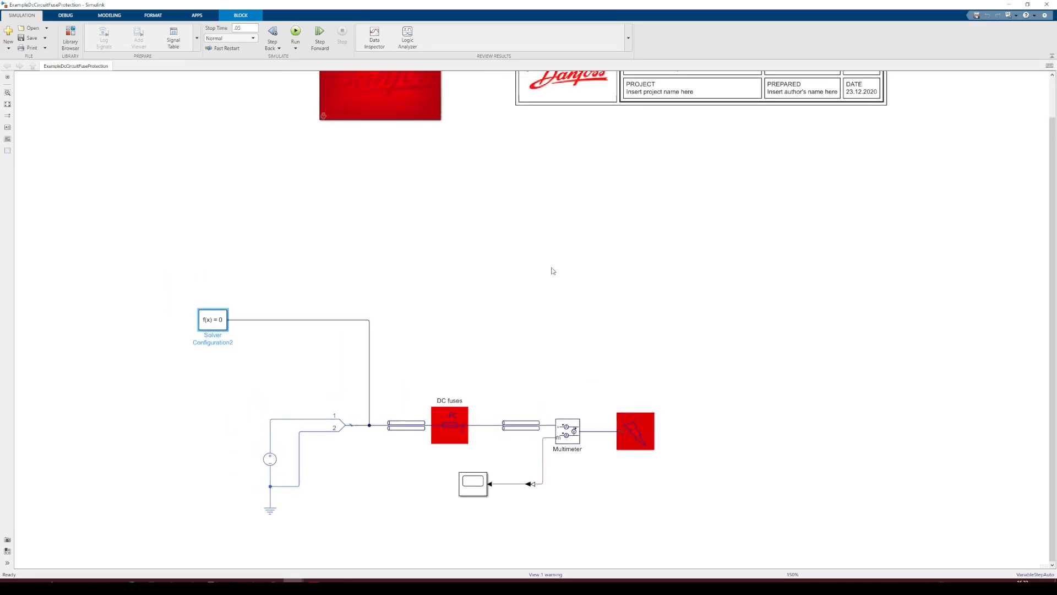
pyautogui.press('space')
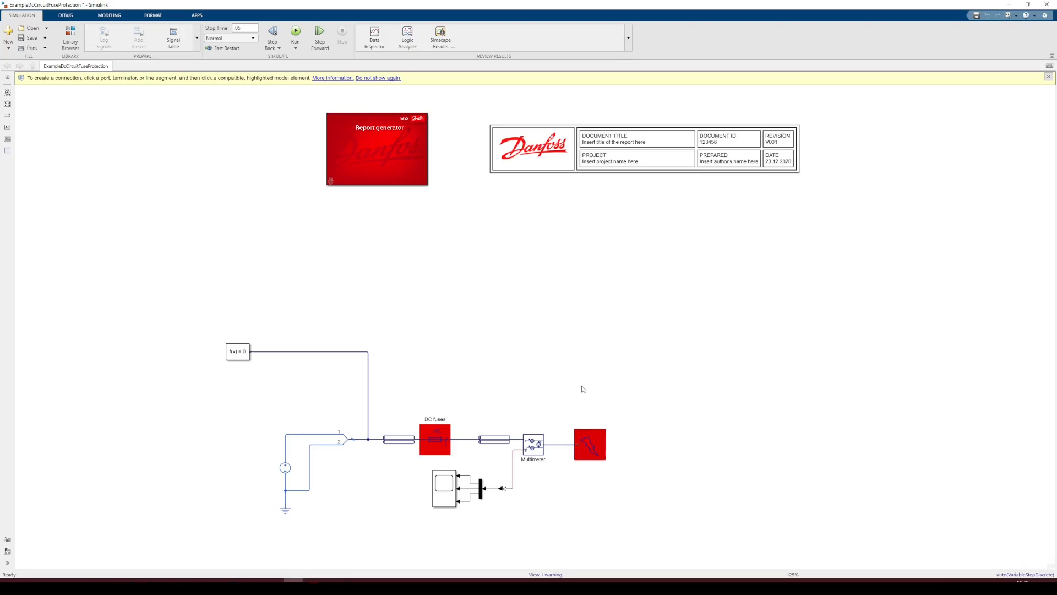
pyautogui.moveTo(583, 389); pyautogui.dragTo(586, 342)
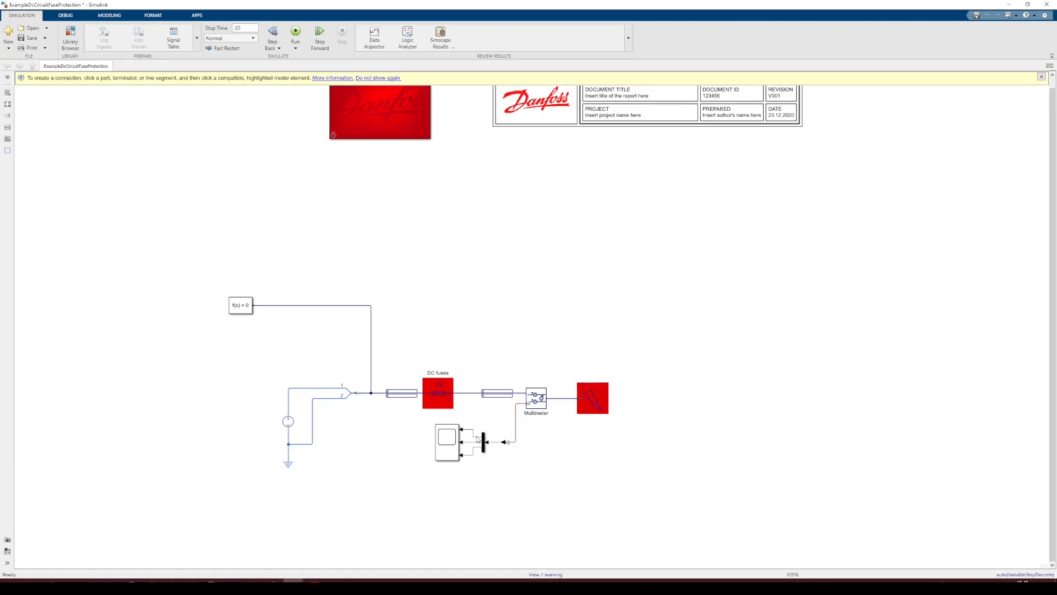
pyautogui.moveTo(513, 301); pyautogui.dragTo(498, 356)
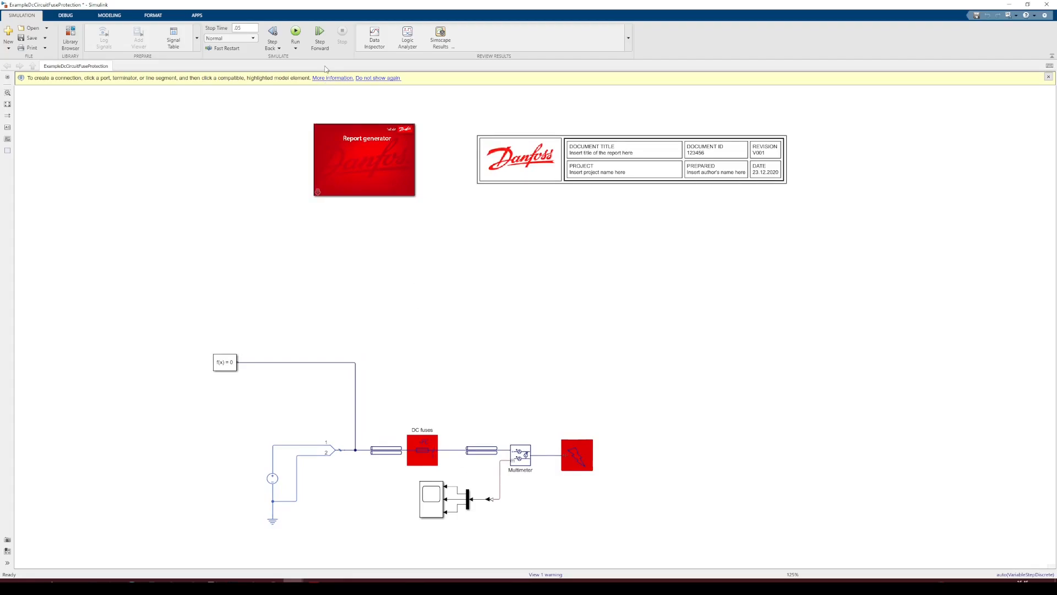
pyautogui.click(296, 31)
# Open the scope connected to the multimeter and examine the simulated voltage and current waveforms
pyautogui.moveTo(441, 347); pyautogui.dragTo(432, 323)
pyautogui.doubleClick(423, 480)
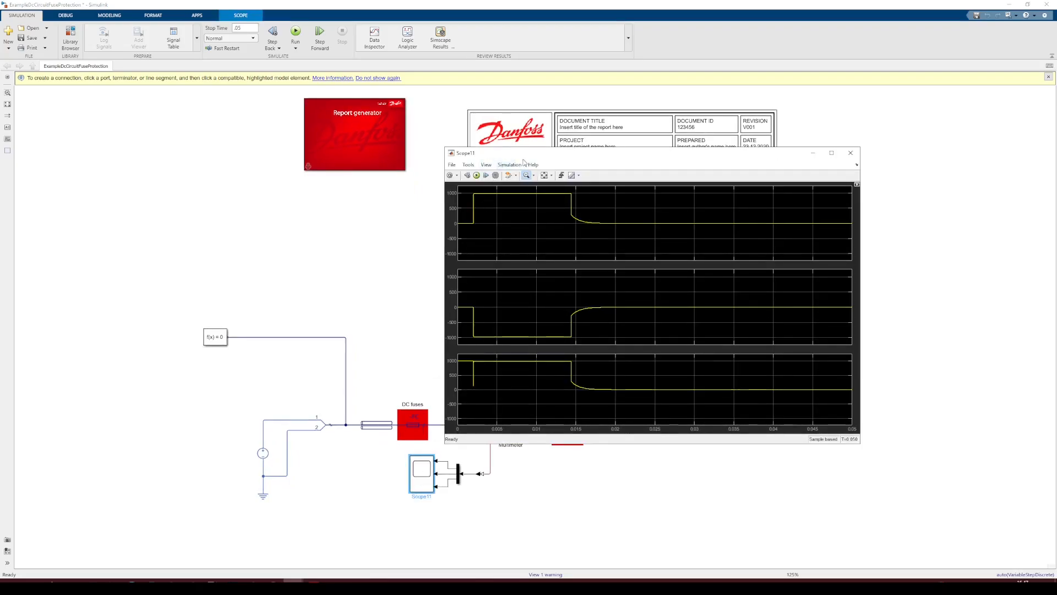
pyautogui.moveTo(520, 154); pyautogui.dragTo(621, 112)
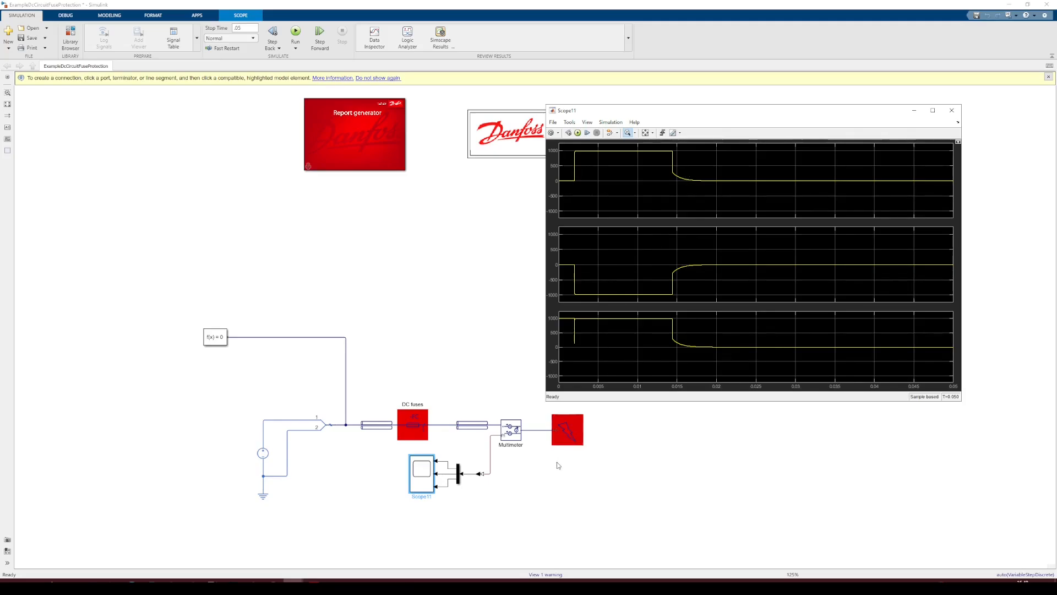
pyautogui.click(565, 441)
pyautogui.click(415, 424)
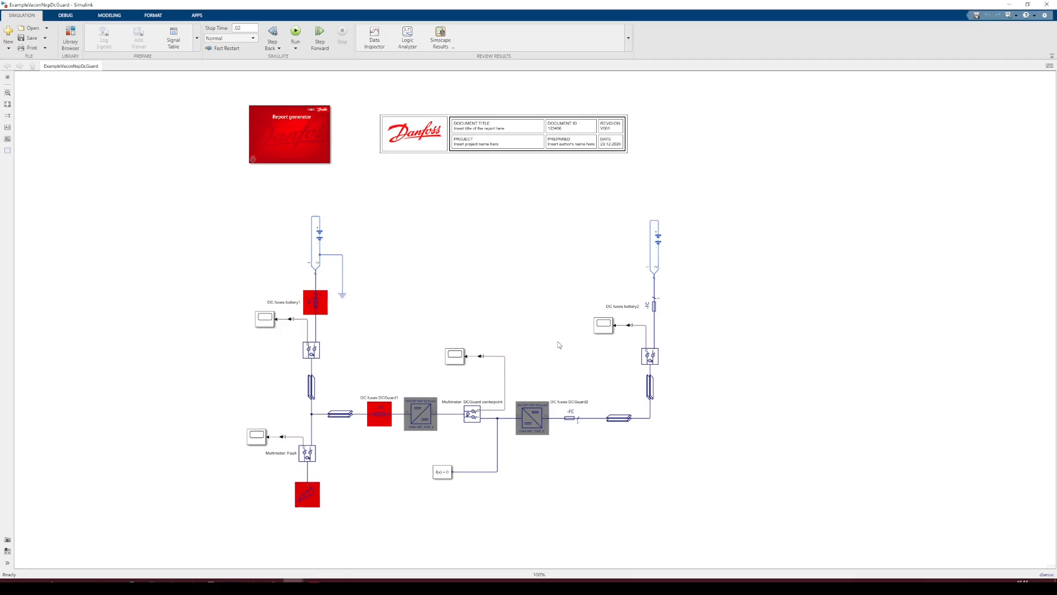
# In the Vacon NXP DCGuard example, review the parameters of both Vacon NXP DCGuard blocks
pyautogui.click(311, 312)
pyautogui.click(376, 418)
pyautogui.click(573, 420)
pyautogui.doubleClick(420, 413)
pyautogui.moveTo(617, 316); pyautogui.dragTo(861, 187)
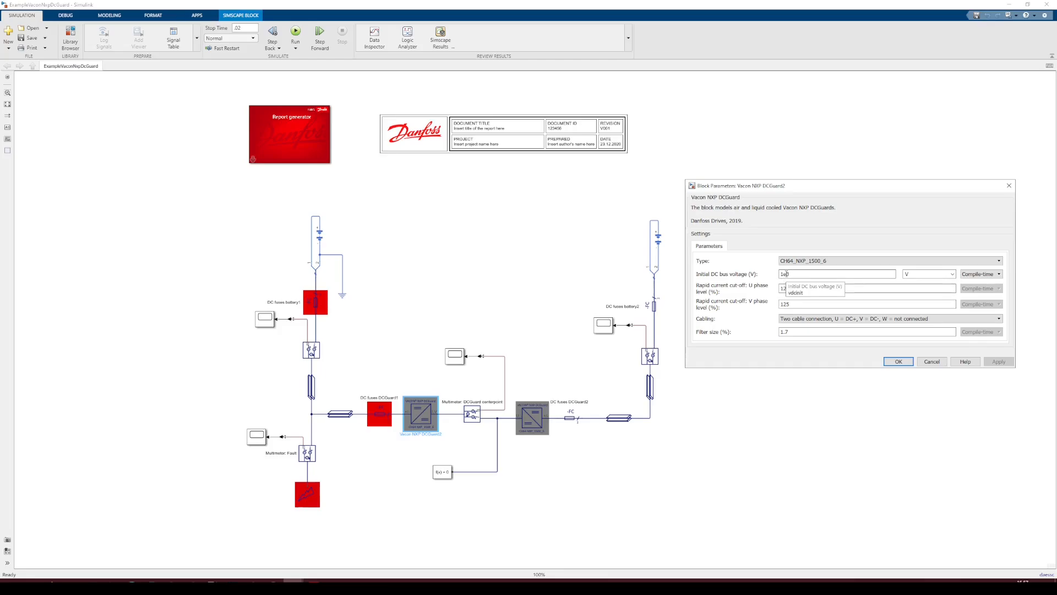
pyautogui.click(898, 361)
pyautogui.doubleClick(527, 421)
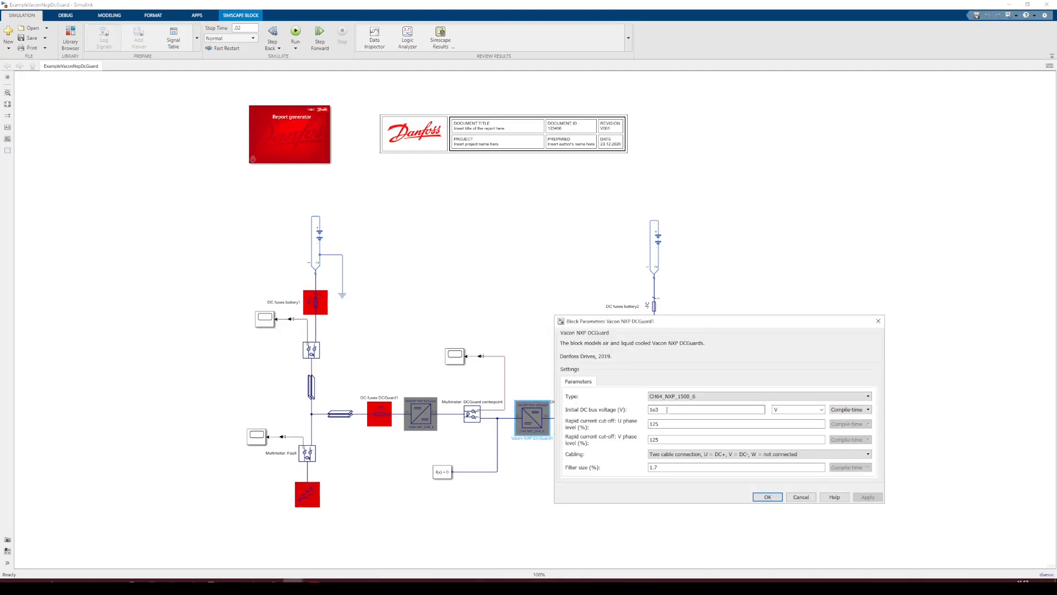
pyautogui.click(771, 498)
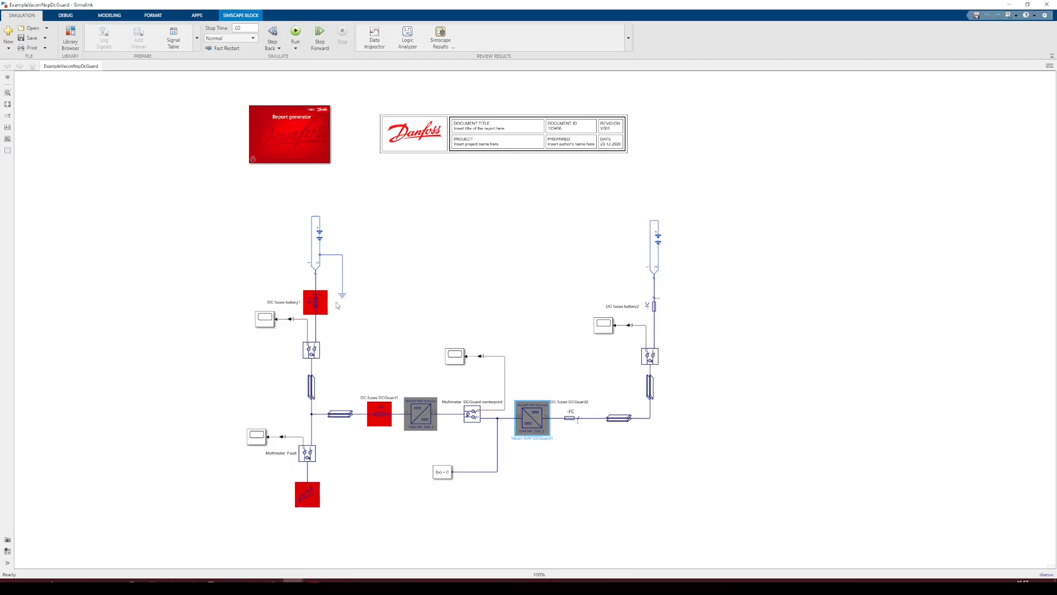
# Review the nominal voltage, internal resistance and charge capacity settings of both battery blocks
pyautogui.click(321, 235)
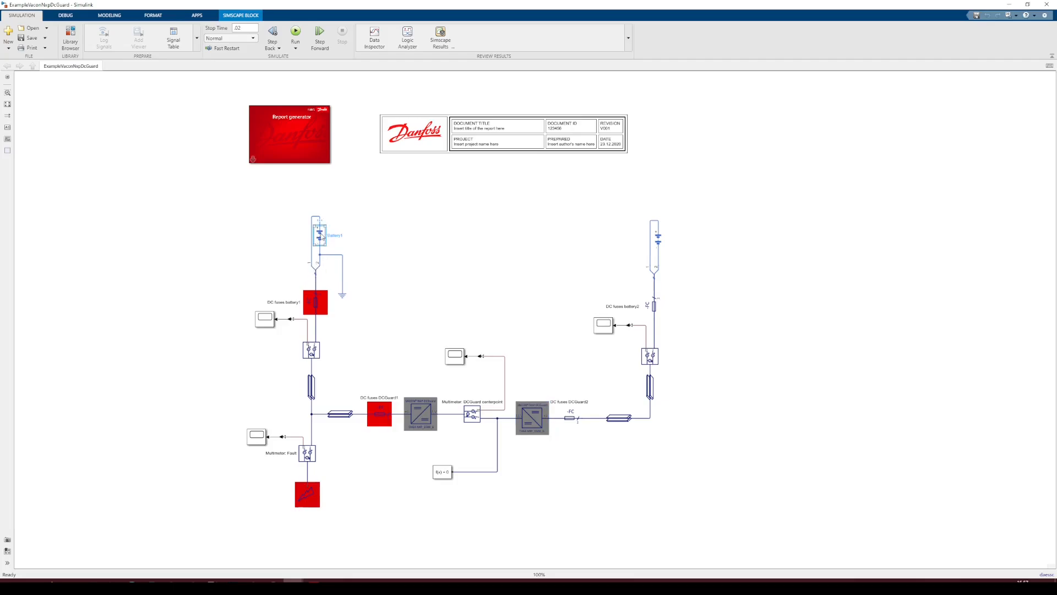
pyautogui.doubleClick(321, 235)
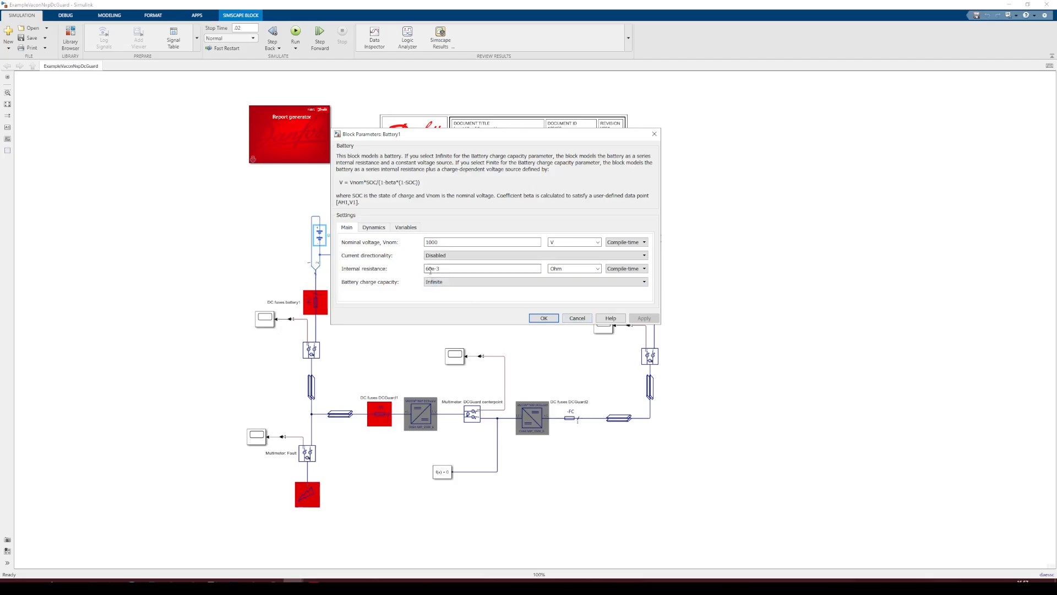
pyautogui.click(573, 318)
pyautogui.click(473, 314)
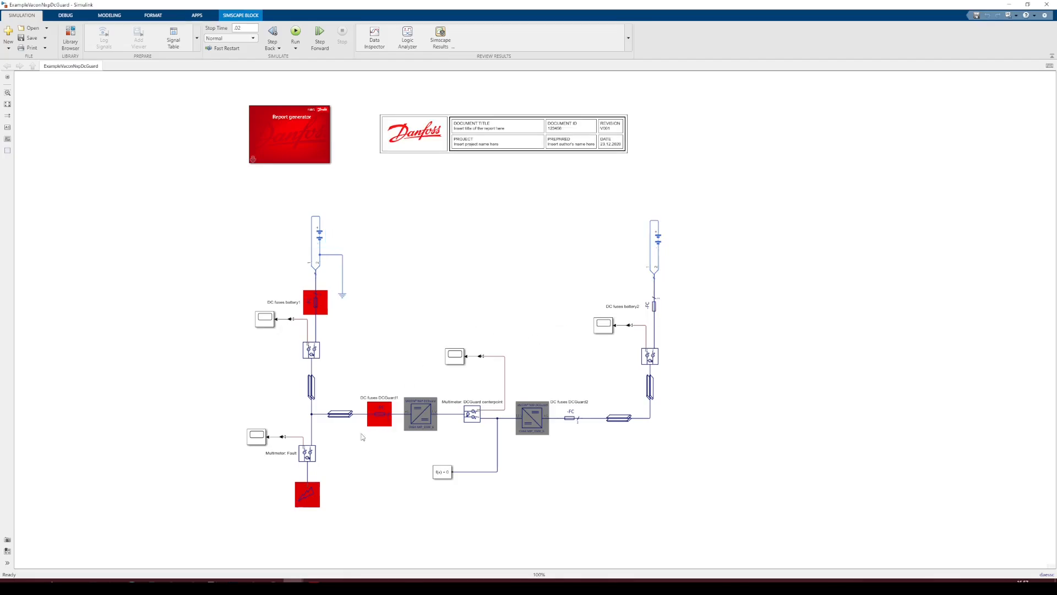
pyautogui.click(307, 494)
pyautogui.click(659, 241)
pyautogui.doubleClick(660, 241)
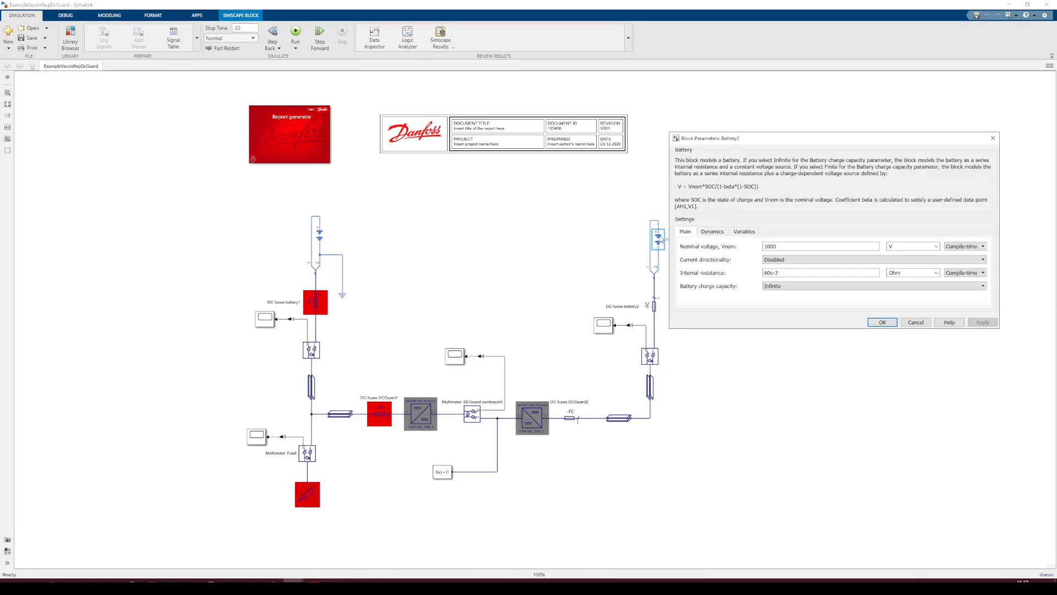
pyautogui.click(882, 322)
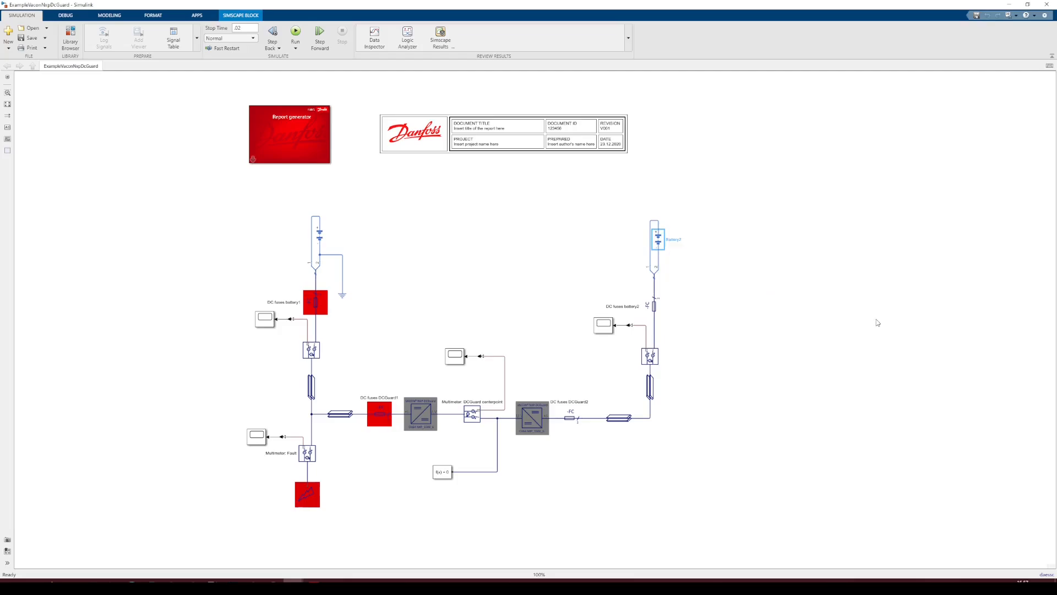
# Review the Time-Based DC bus fault block's start time, duration, resistance and fault type
pyautogui.doubleClick(311, 492)
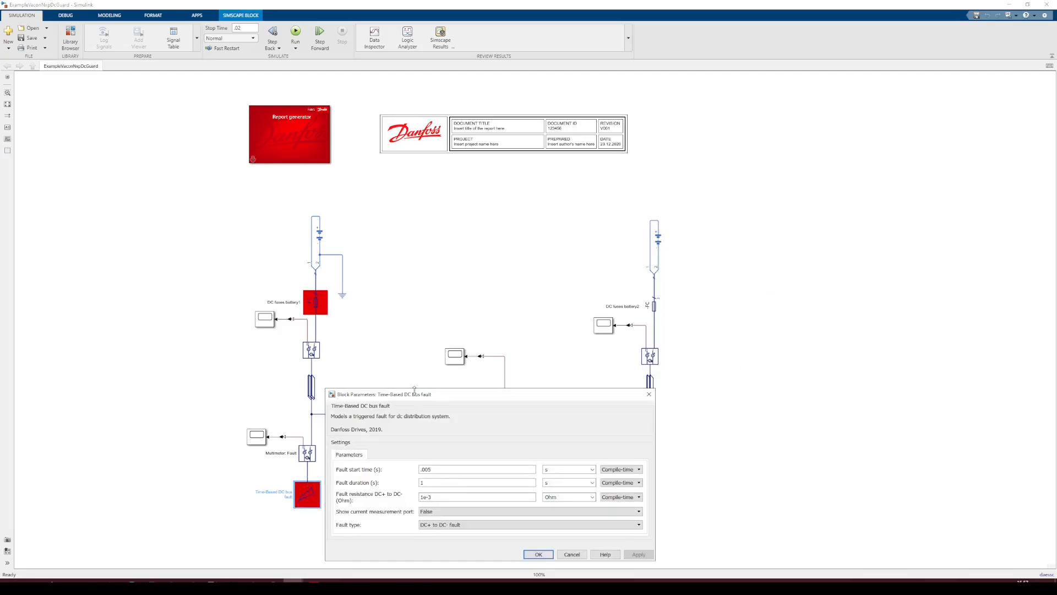
pyautogui.moveTo(462, 206); pyautogui.dragTo(453, 193)
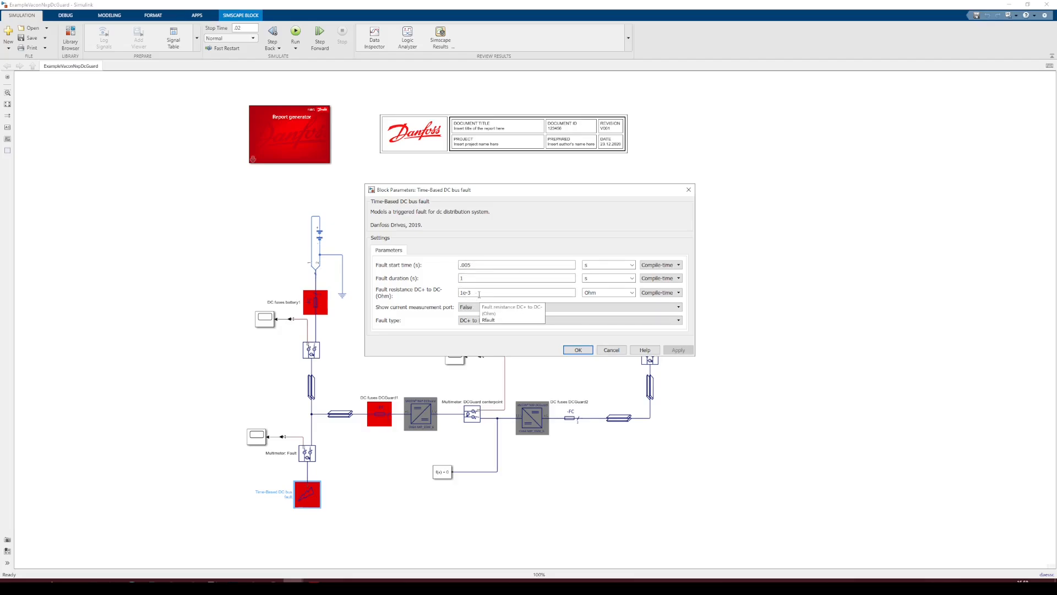
pyautogui.click(578, 350)
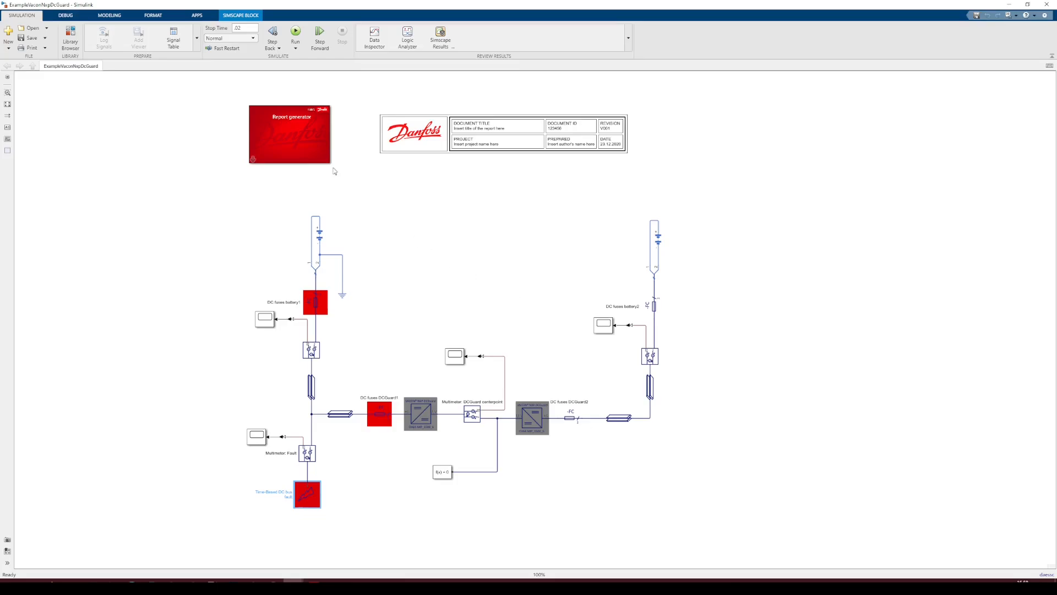
# Run the DCGuard simulation and inspect the scope on the battery 1 fuse branch
pyautogui.click(295, 31)
pyautogui.click(263, 319)
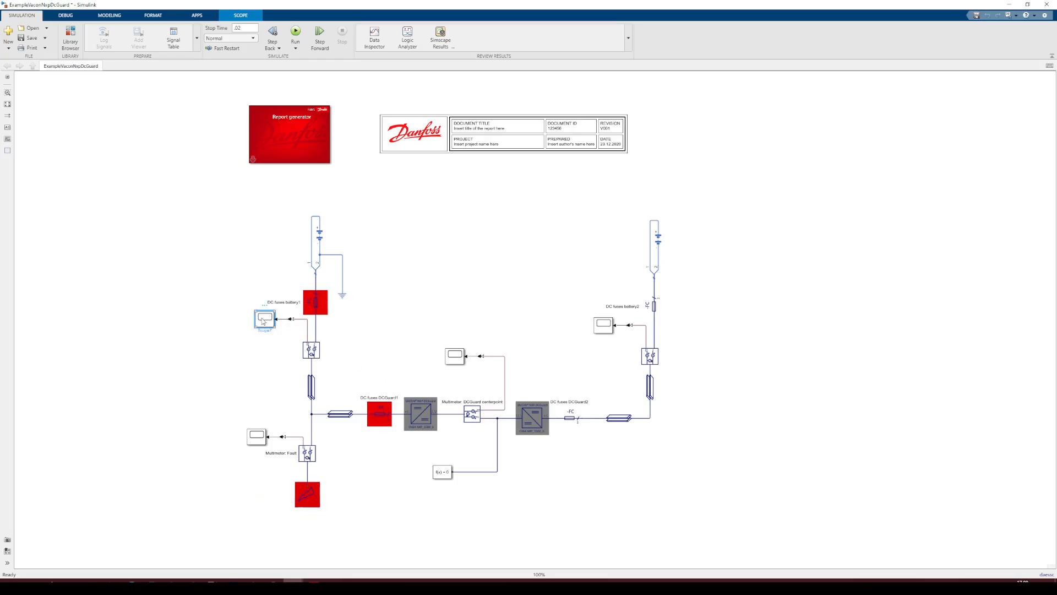
pyautogui.doubleClick(261, 316)
pyautogui.moveTo(144, 170); pyautogui.dragTo(377, 92)
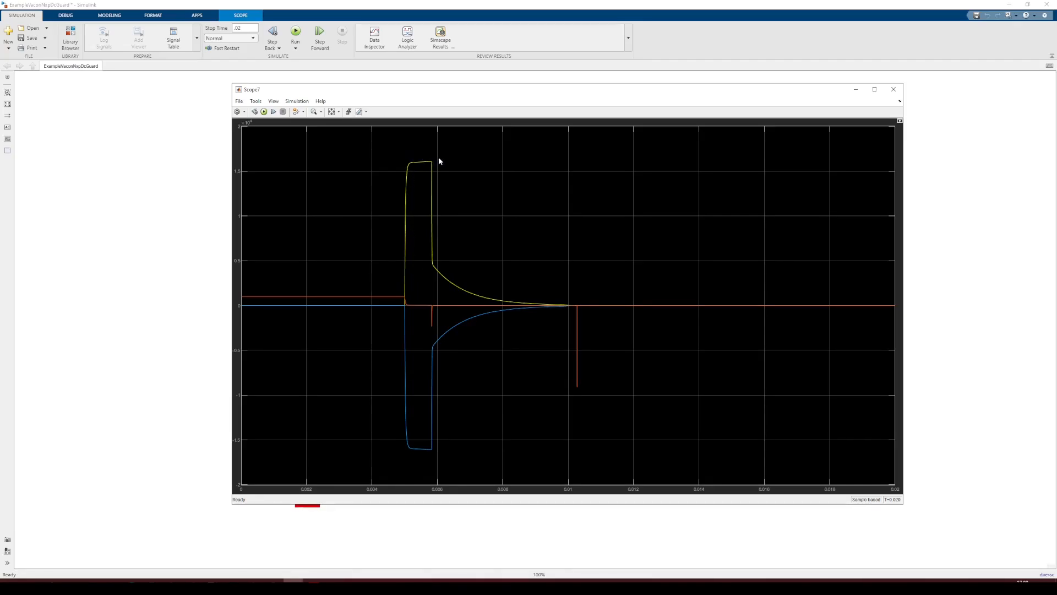
pyautogui.moveTo(435, 89); pyautogui.dragTo(655, 103)
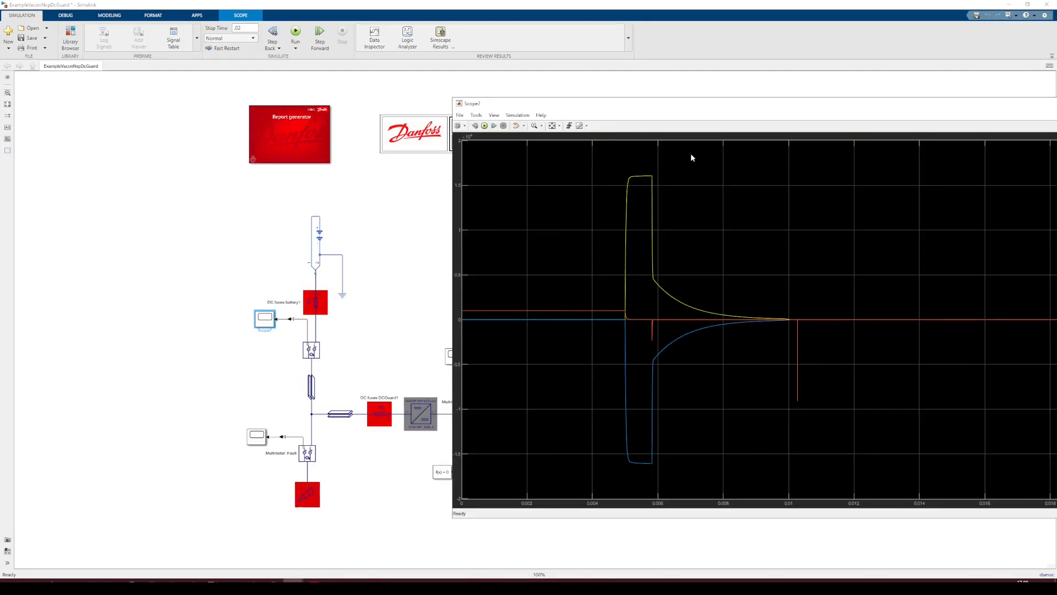
pyautogui.moveTo(707, 105); pyautogui.dragTo(439, 91)
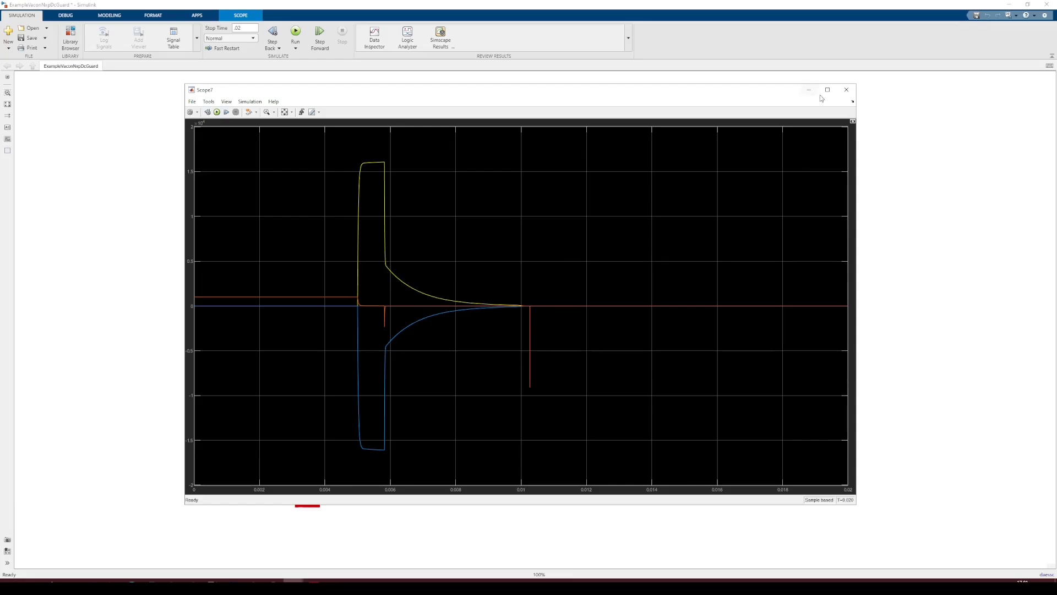
pyautogui.click(847, 90)
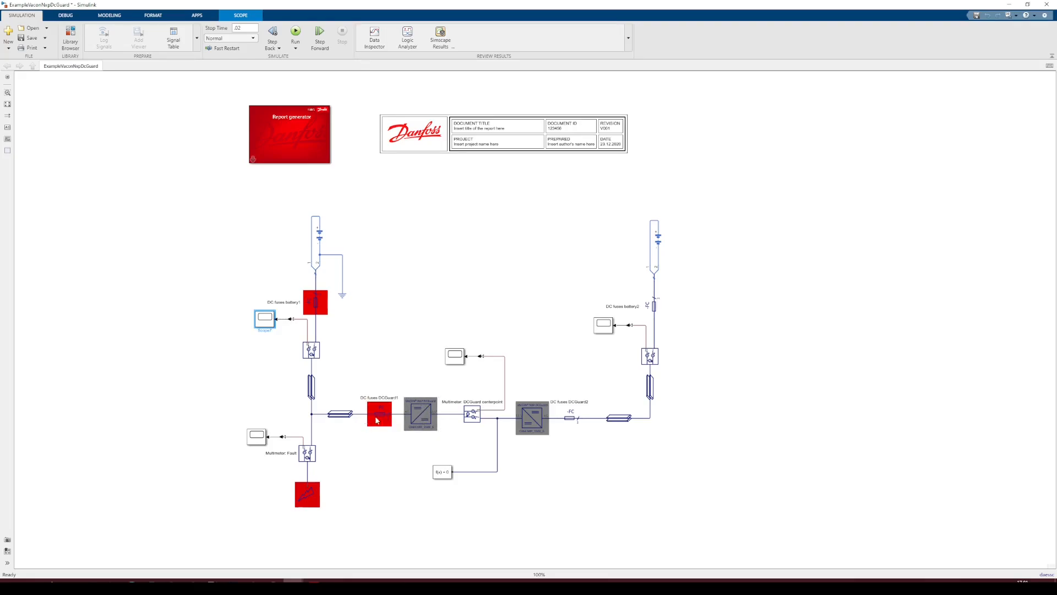
# Review the parameters of the DC fuses DCGuard1 block
pyautogui.click(378, 419)
pyautogui.doubleClick(379, 420)
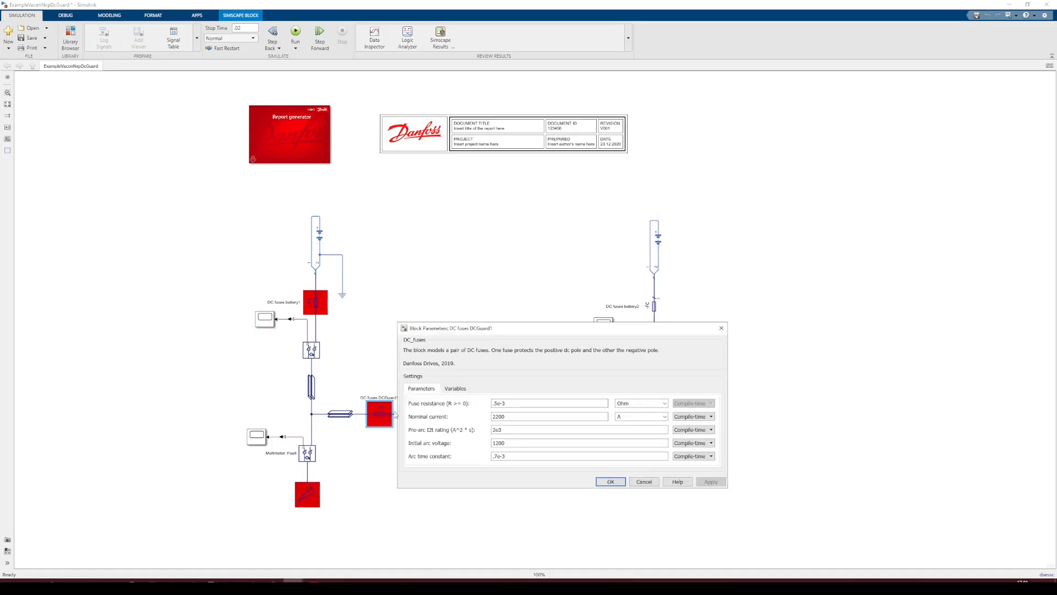
pyautogui.click(644, 482)
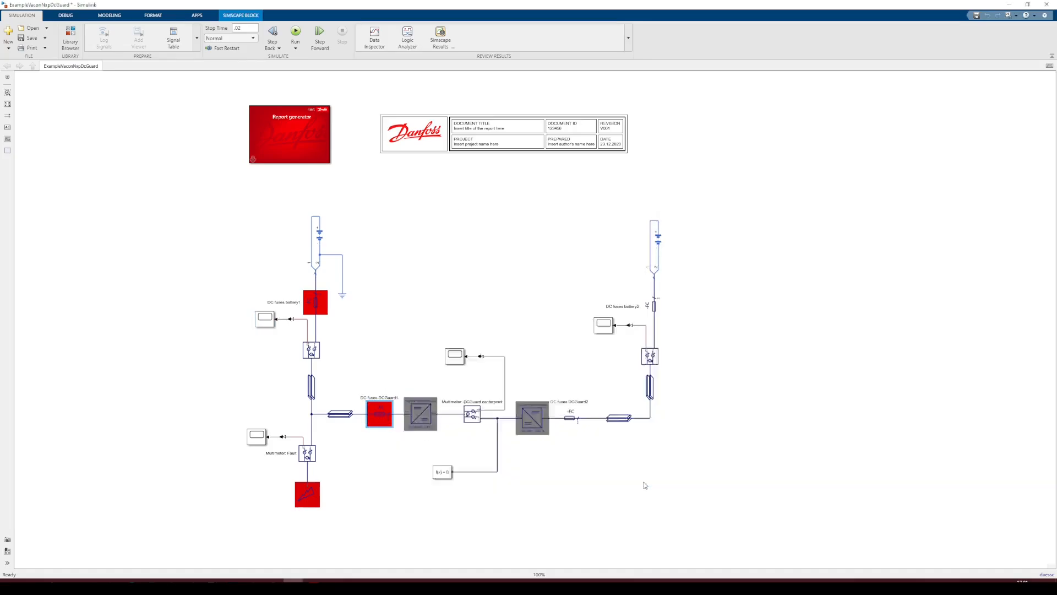
# Inspect the scopes on the fault multimeter and the DCGuard centerpoint multimeter
pyautogui.doubleClick(256, 436)
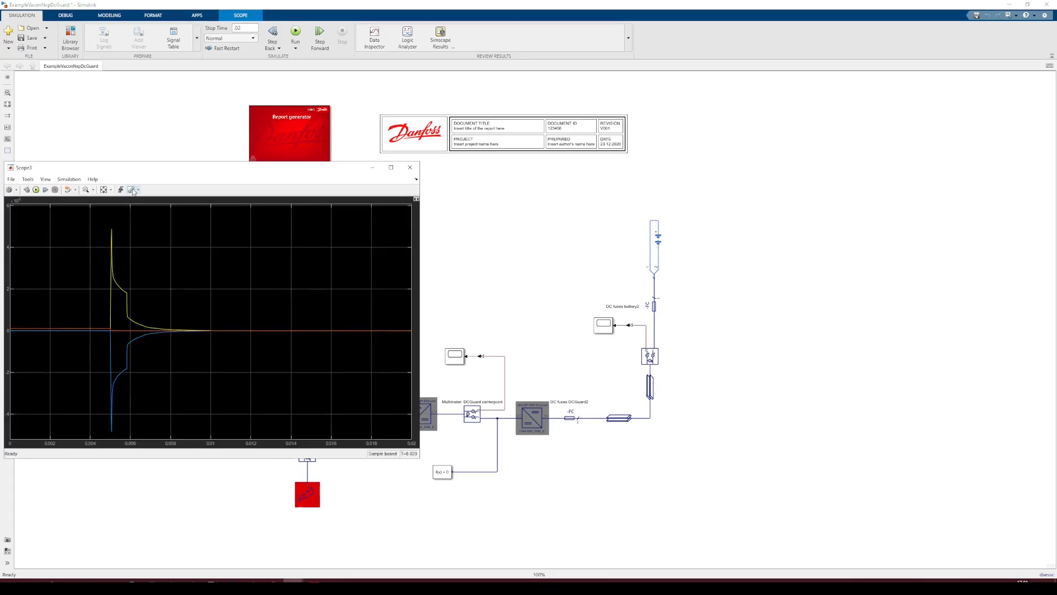
pyautogui.moveTo(132, 173); pyautogui.dragTo(662, 179)
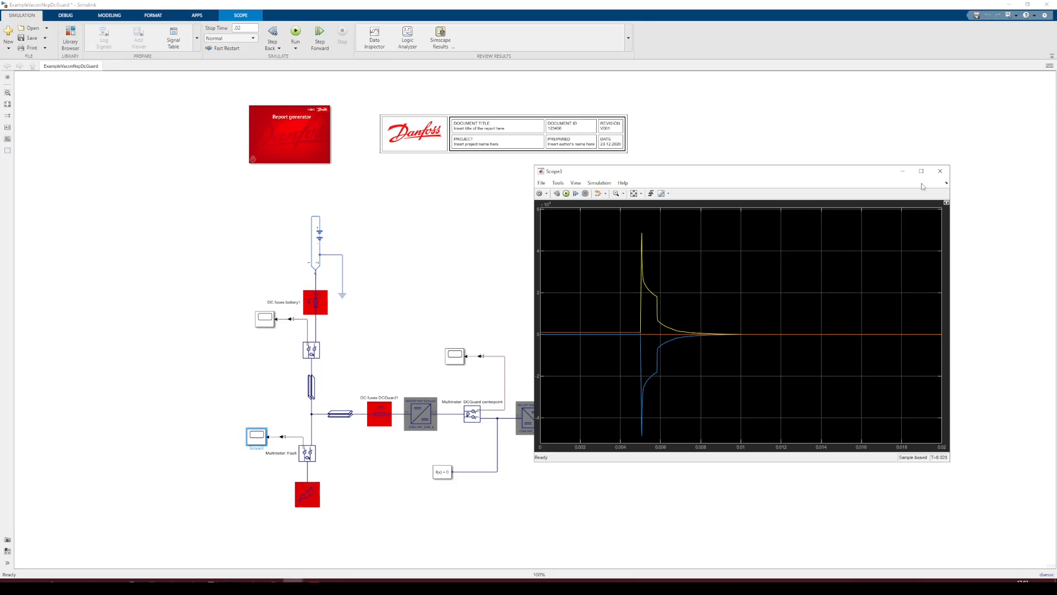
pyautogui.click(939, 172)
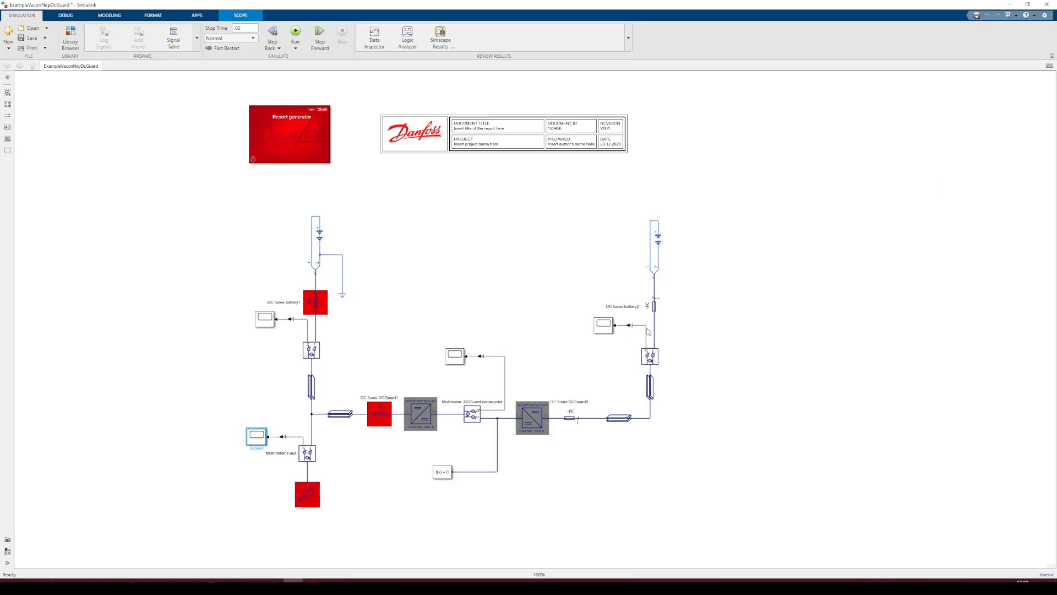
pyautogui.click(455, 356)
pyautogui.doubleClick(454, 357)
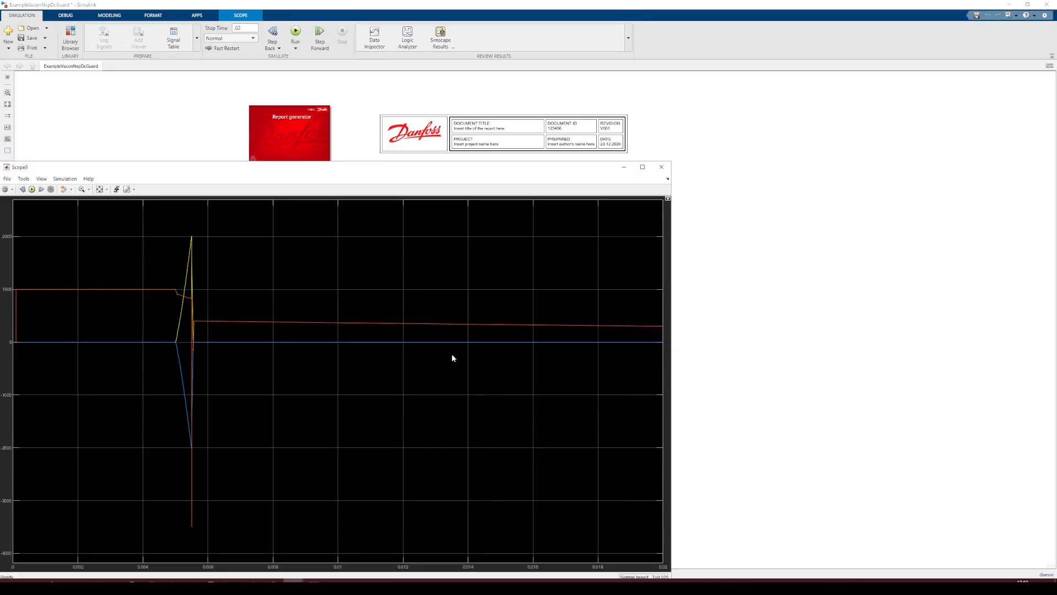
pyautogui.moveTo(272, 170); pyautogui.dragTo(593, 84)
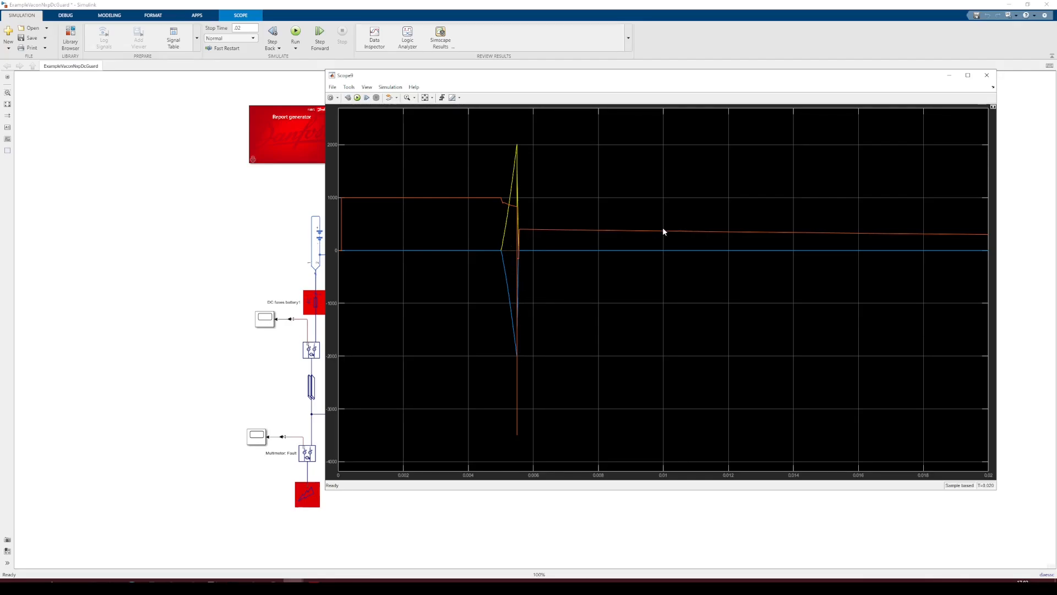
pyautogui.click(987, 75)
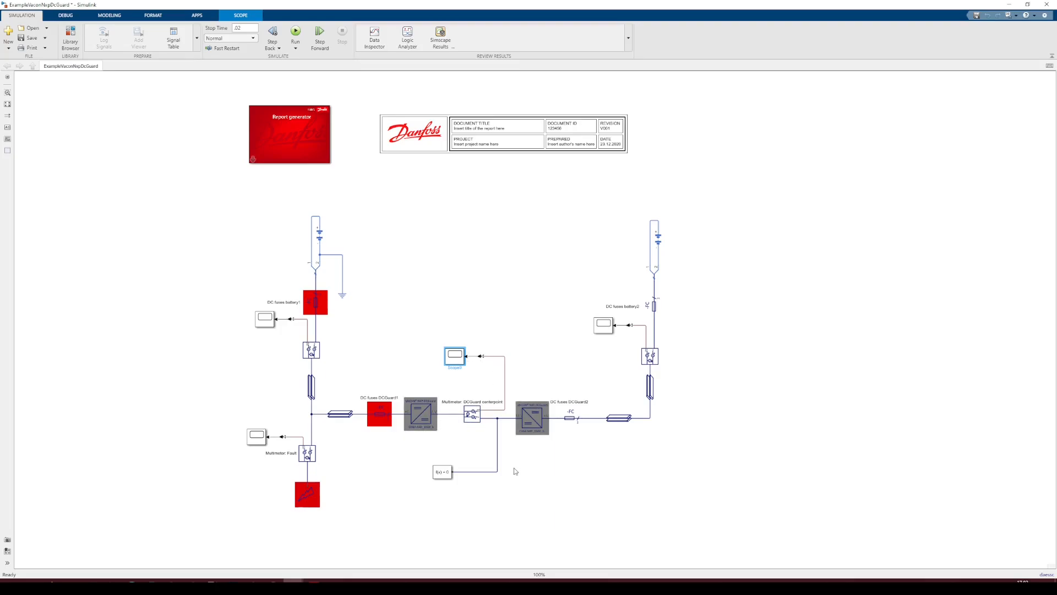
# Review the Vacon NXP DCGuard2 block's parameters again and examine the right-hand DCGuard branch
pyautogui.click(416, 417)
pyautogui.doubleClick(416, 418)
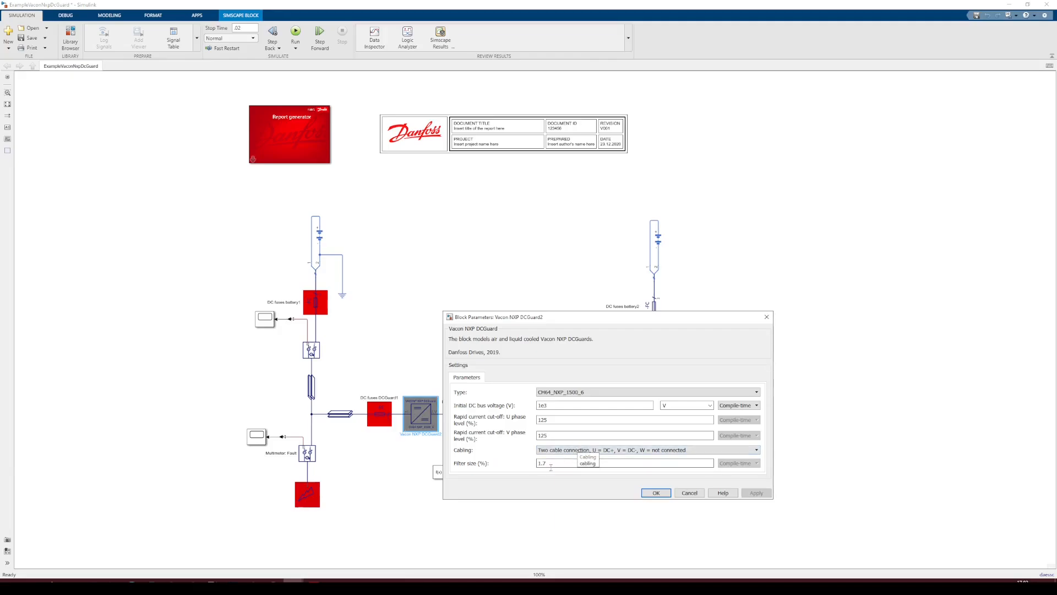
pyautogui.moveTo(576, 318); pyautogui.dragTo(560, 165)
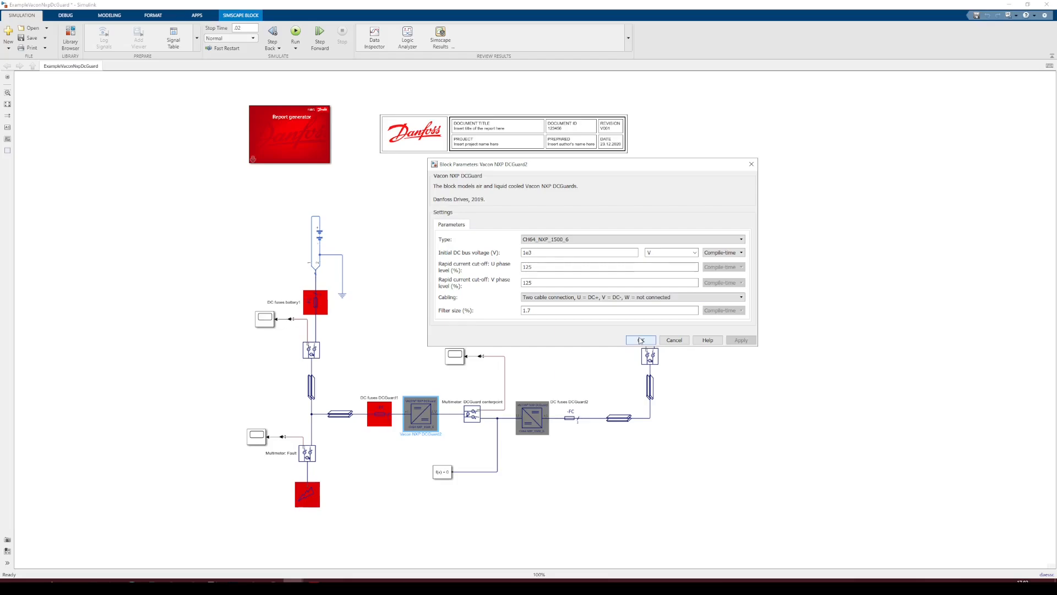
pyautogui.click(641, 340)
pyautogui.moveTo(727, 497); pyautogui.dragTo(499, 193)
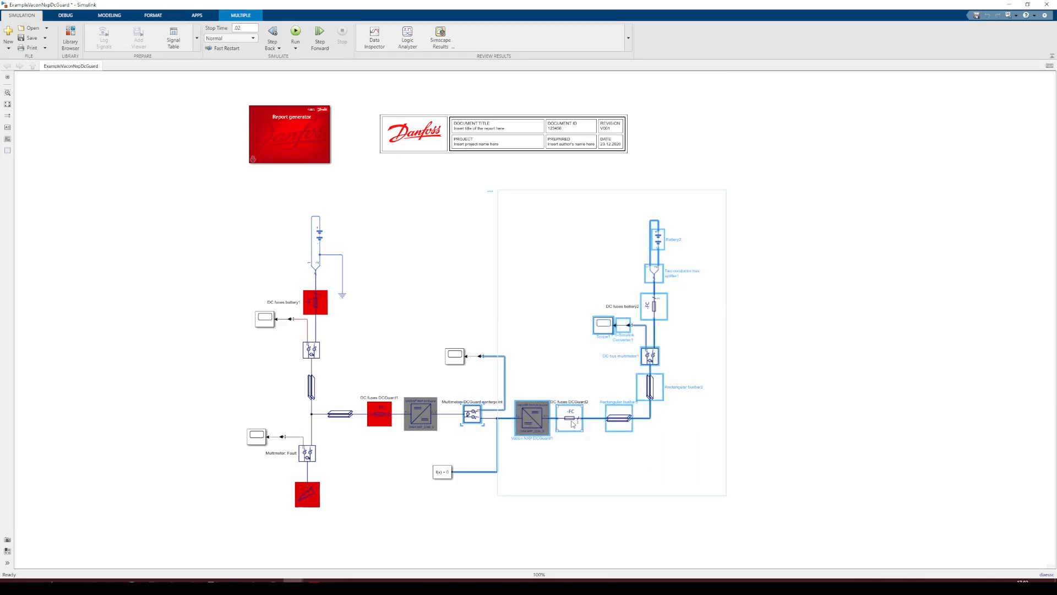
pyautogui.click(763, 433)
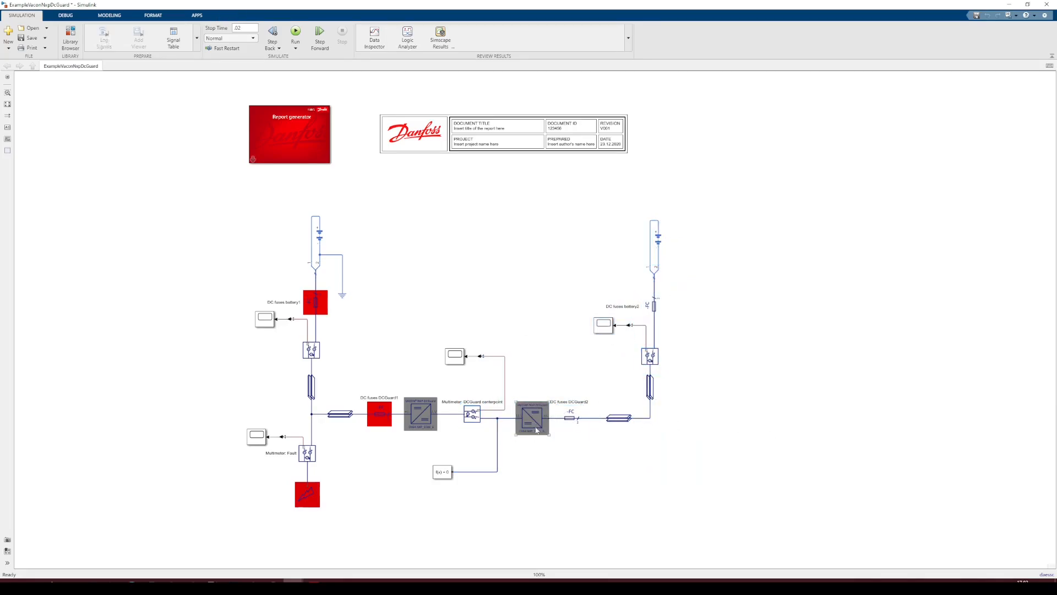
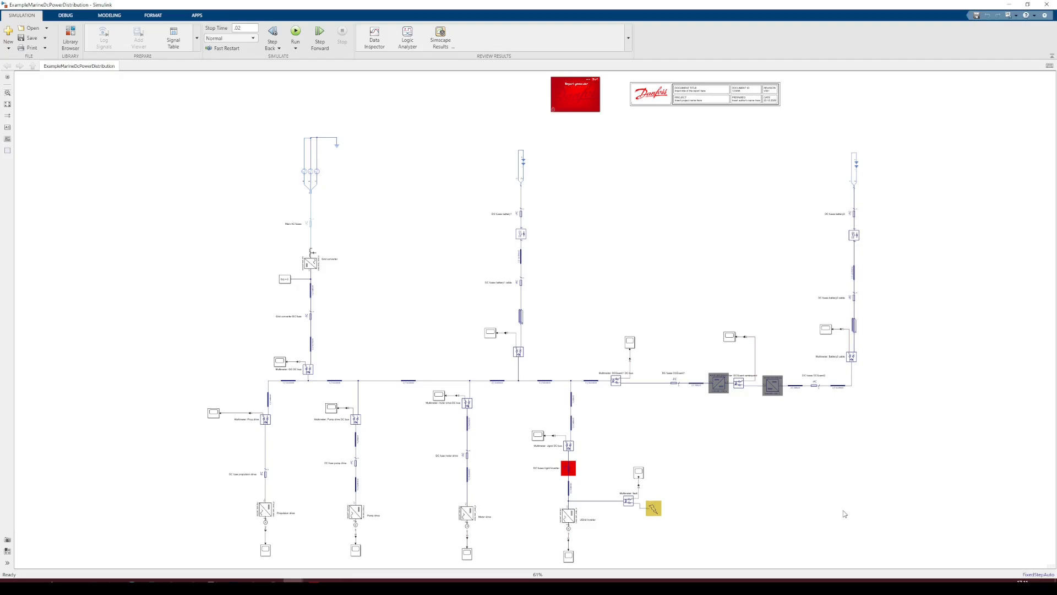
# Highlight the grid supply section and the DC bus region by box-selecting them in the marine DC model
pyautogui.moveTo(242, 112); pyautogui.dragTo(383, 242)
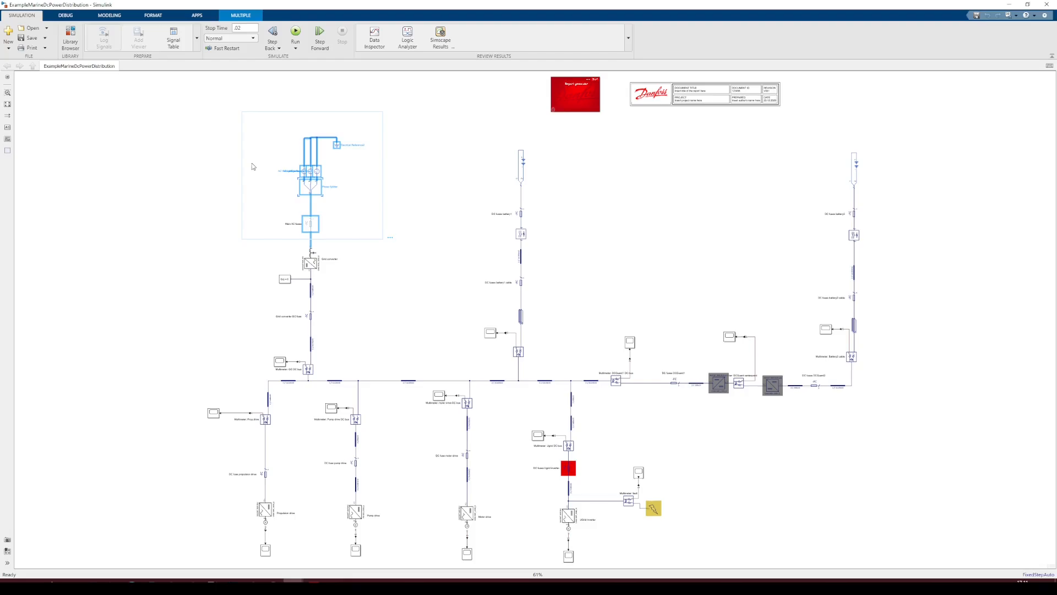
pyautogui.click(339, 280)
pyautogui.click(312, 265)
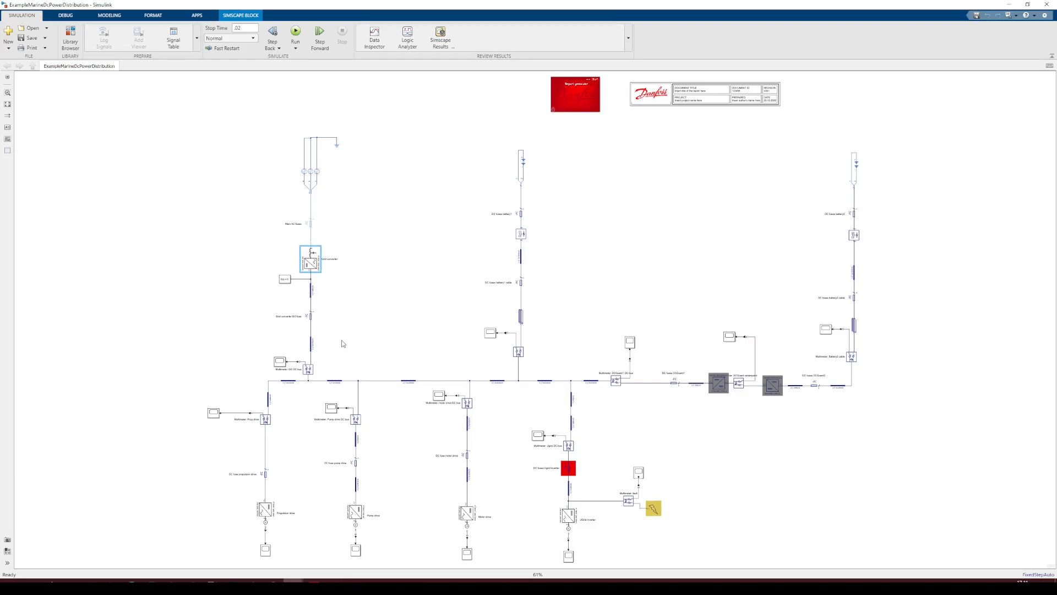
pyautogui.moveTo(231, 301); pyautogui.dragTo(875, 457)
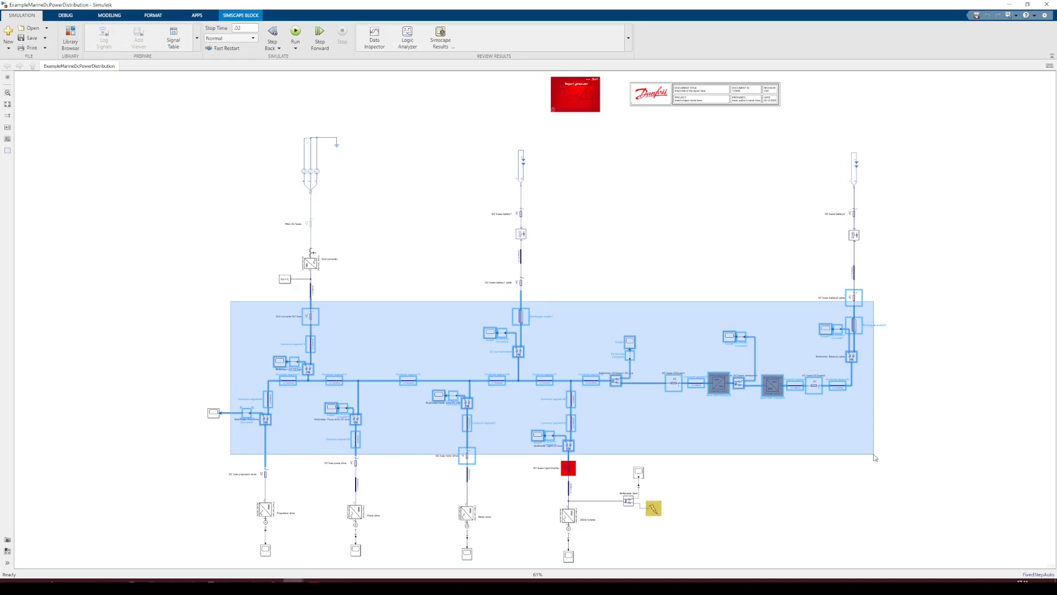
pyautogui.moveTo(874, 455); pyautogui.dragTo(874, 454)
pyautogui.click(856, 490)
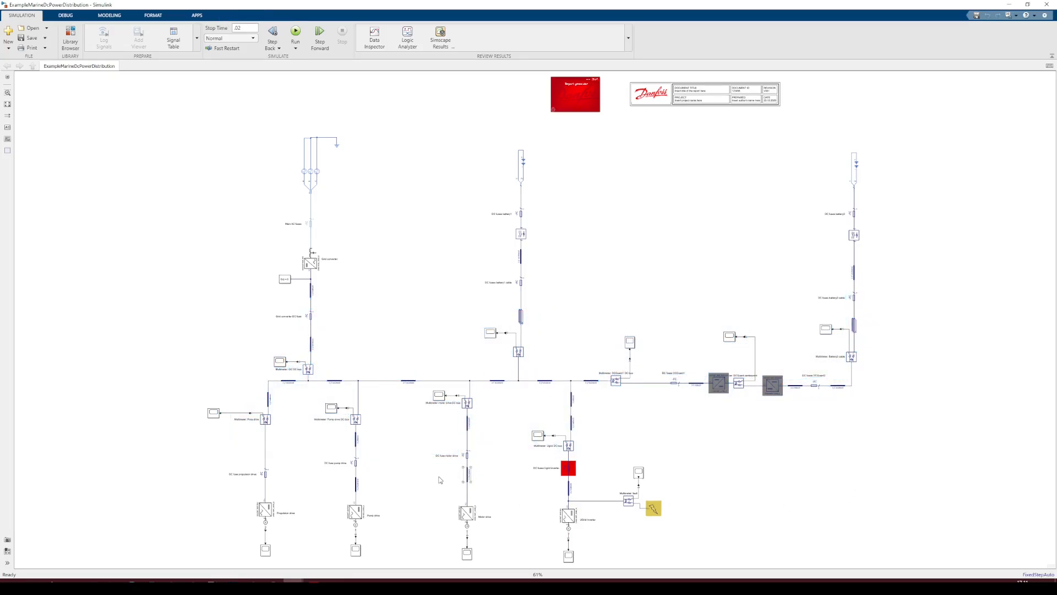
# Review the parameters of the busbar conductor segment below the grid converter
pyautogui.scroll(2, 461, 472)
pyautogui.moveTo(430, 458); pyautogui.dragTo(440, 401)
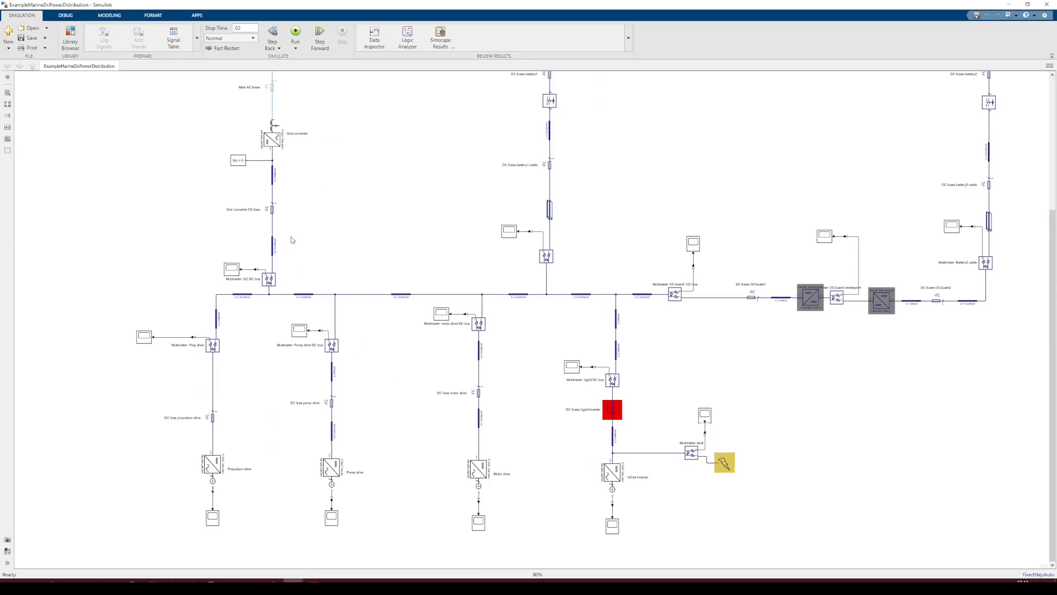
pyautogui.click(275, 177)
pyautogui.doubleClick(275, 178)
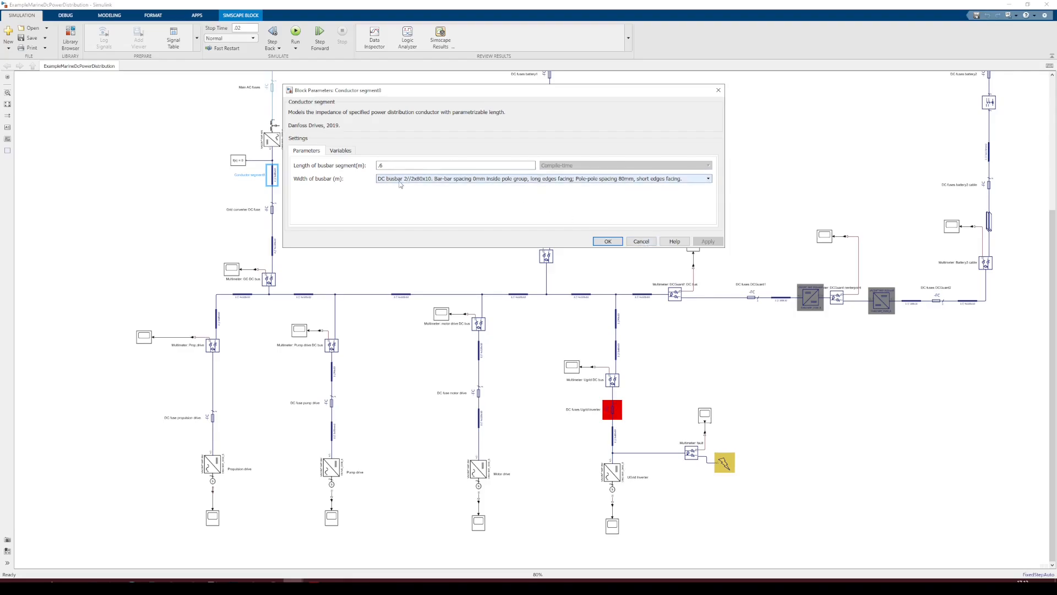
pyautogui.click(618, 240)
pyautogui.click(390, 249)
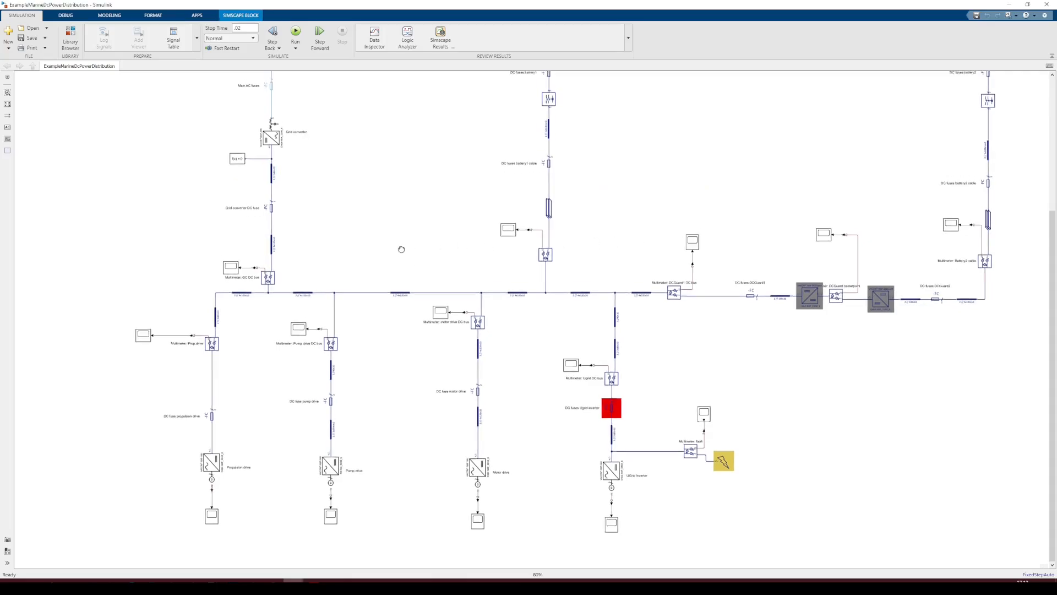
# Examine the propulsion, pump, motor and grid inverter drive branches up close
pyautogui.scroll(-2, 401, 221)
pyautogui.scroll(1, 381, 245)
pyautogui.moveTo(392, 283); pyautogui.dragTo(385, 227)
pyautogui.scroll(-1, 359, 268)
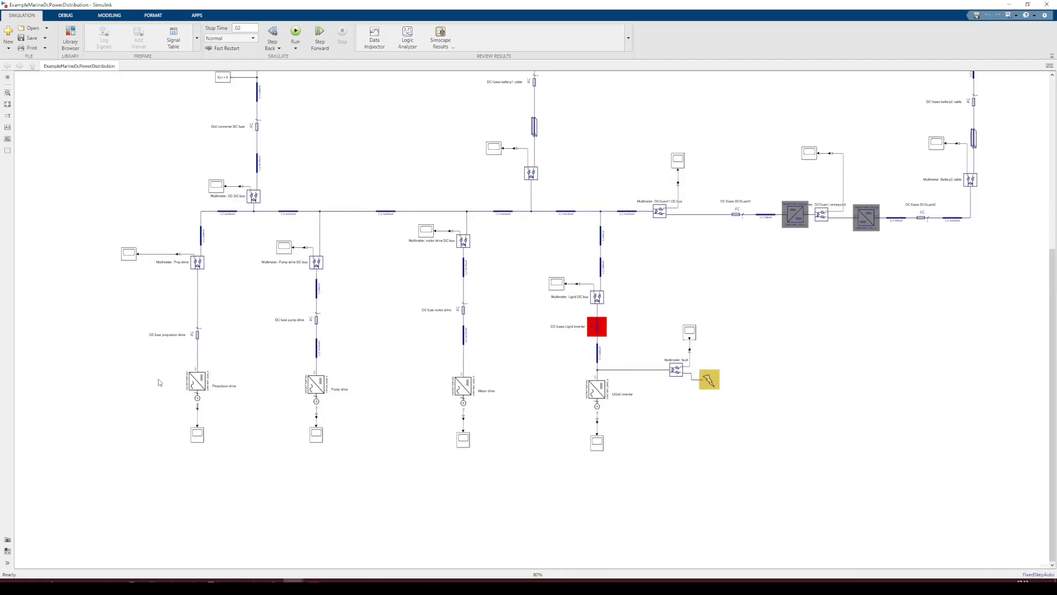
pyautogui.scroll(1, 173, 390)
pyautogui.moveTo(125, 363); pyautogui.dragTo(262, 474)
pyautogui.scroll(1, 239, 420)
pyautogui.click(223, 374)
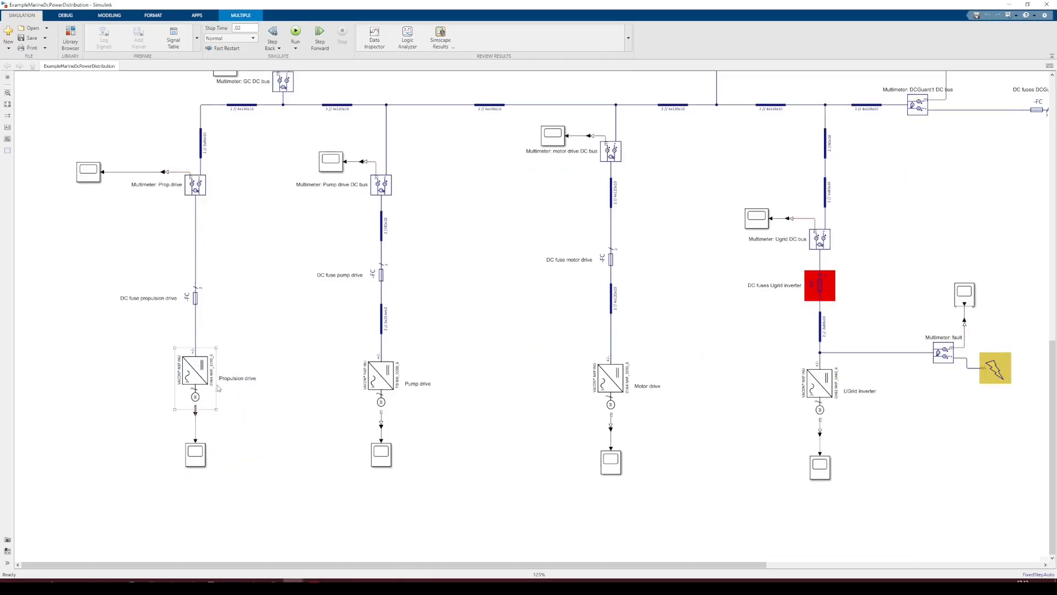
pyautogui.scroll(1, 215, 384)
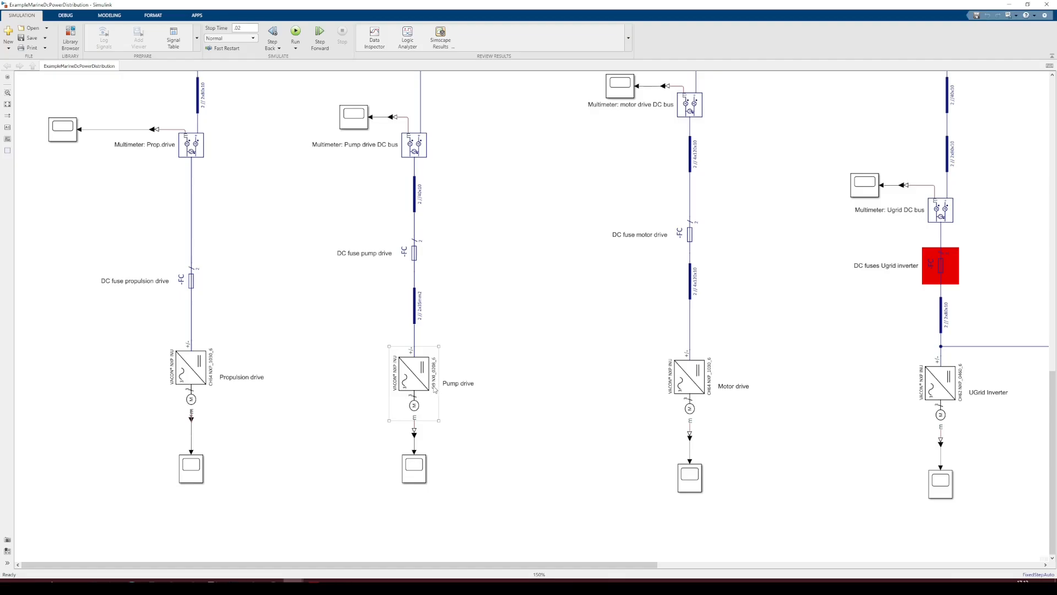
pyautogui.moveTo(605, 434); pyautogui.dragTo(381, 416)
pyautogui.scroll(-1, 393, 409)
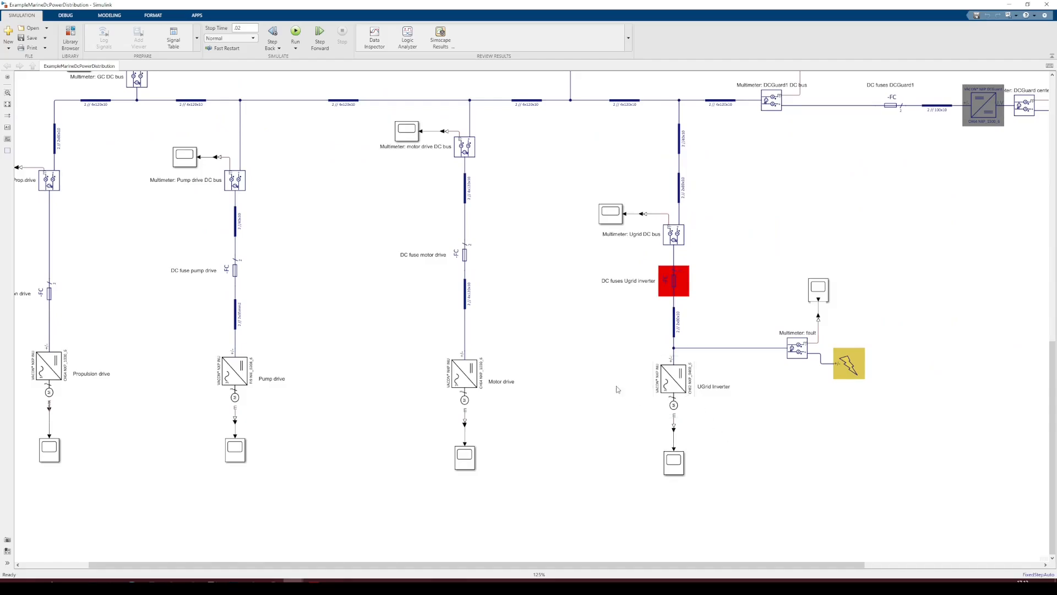
pyautogui.scroll(2, 578, 369)
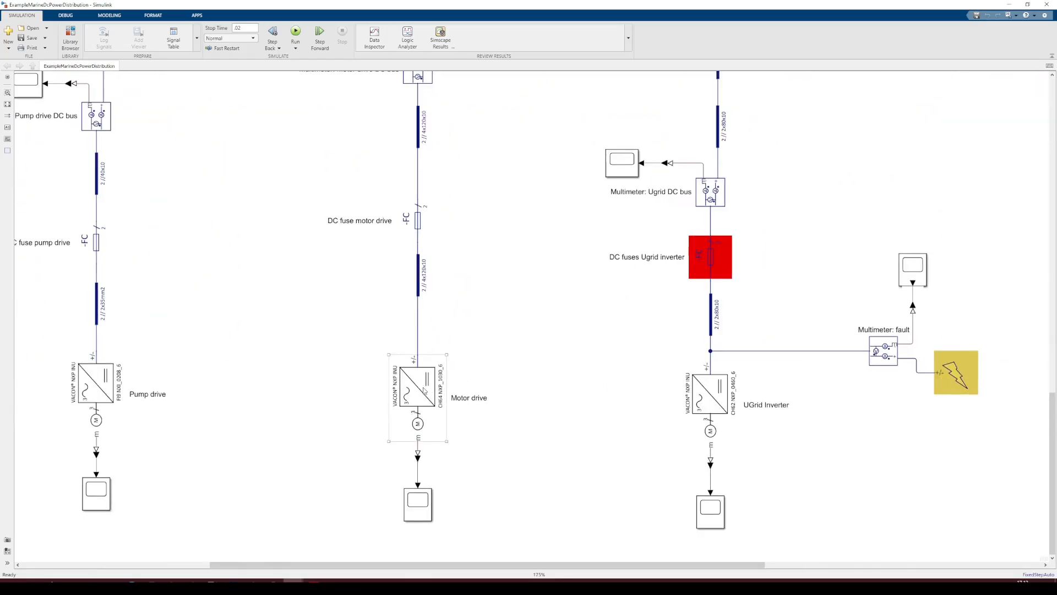
# Review the Motor drive block's parameters
pyautogui.doubleClick(416, 389)
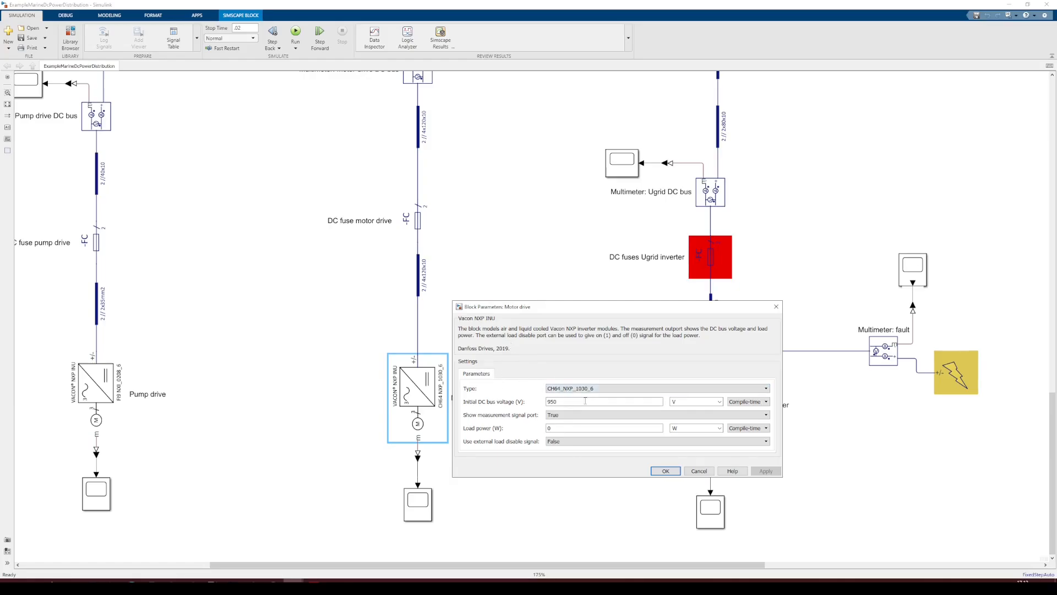
pyautogui.click(688, 471)
pyautogui.scroll(-2, 689, 477)
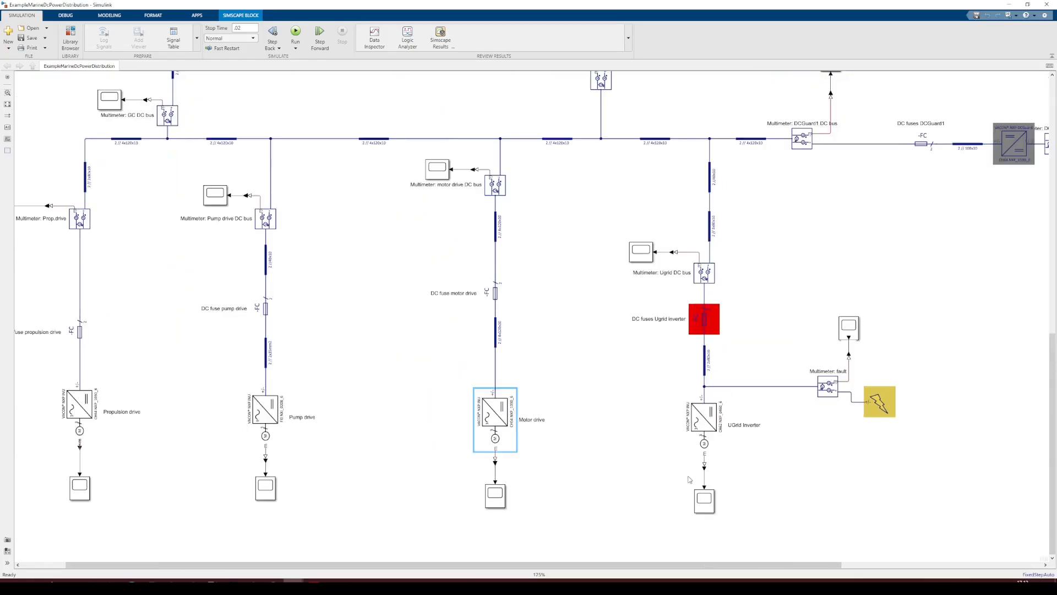
# Examine the battery 1 and battery 2 branches and the DCGuard connection along the DC bus
pyautogui.scroll(-1, 444, 303)
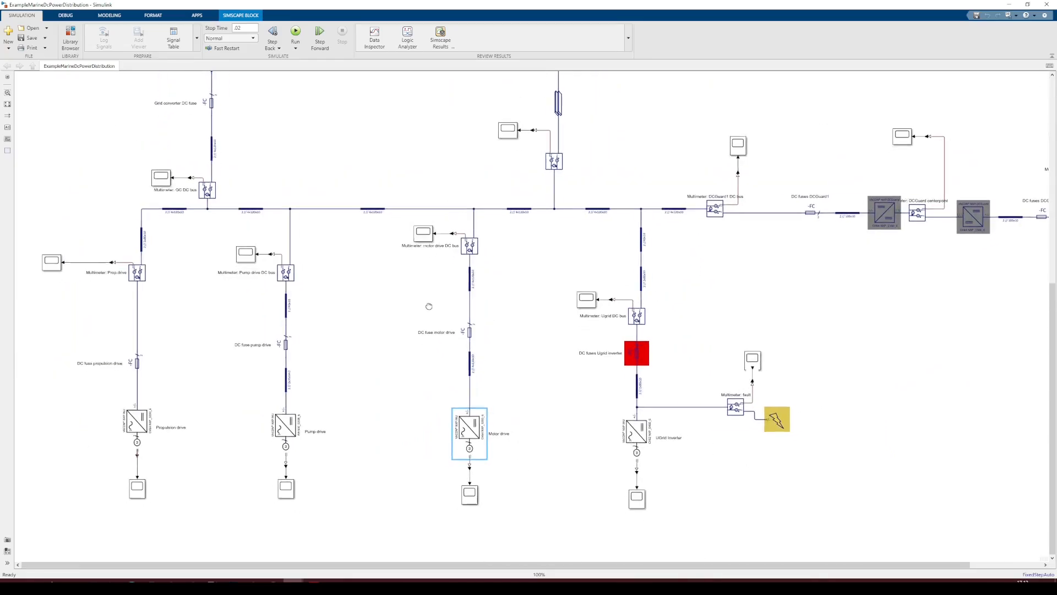
pyautogui.moveTo(408, 300); pyautogui.dragTo(443, 318)
pyautogui.moveTo(355, 383); pyautogui.dragTo(305, 583)
pyautogui.scroll(-2, 484, 491)
pyautogui.scroll(2, 634, 366)
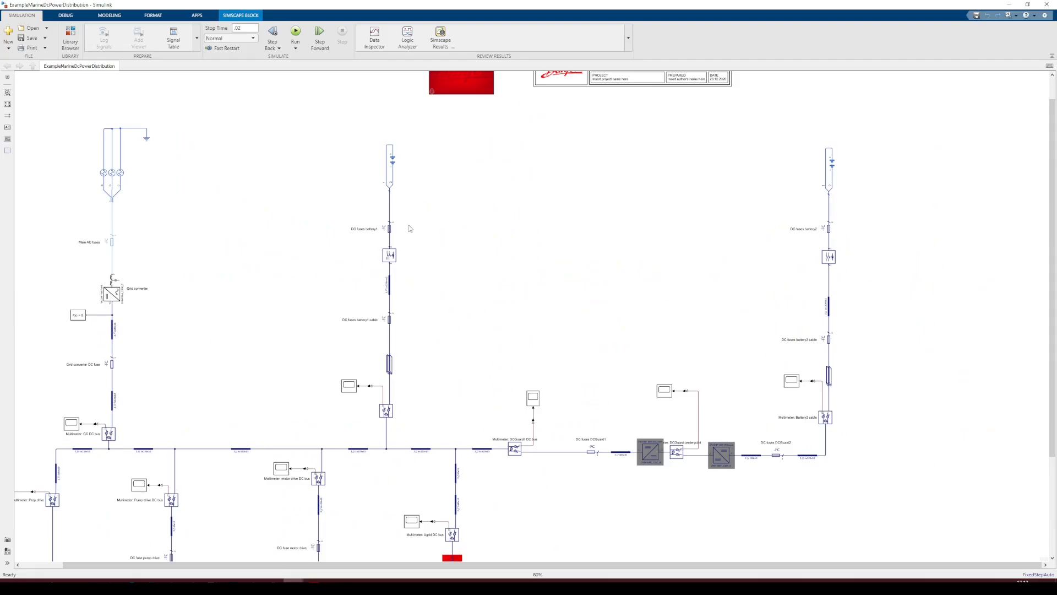
pyautogui.moveTo(304, 124); pyautogui.dragTo(300, 211)
pyautogui.scroll(1, 389, 245)
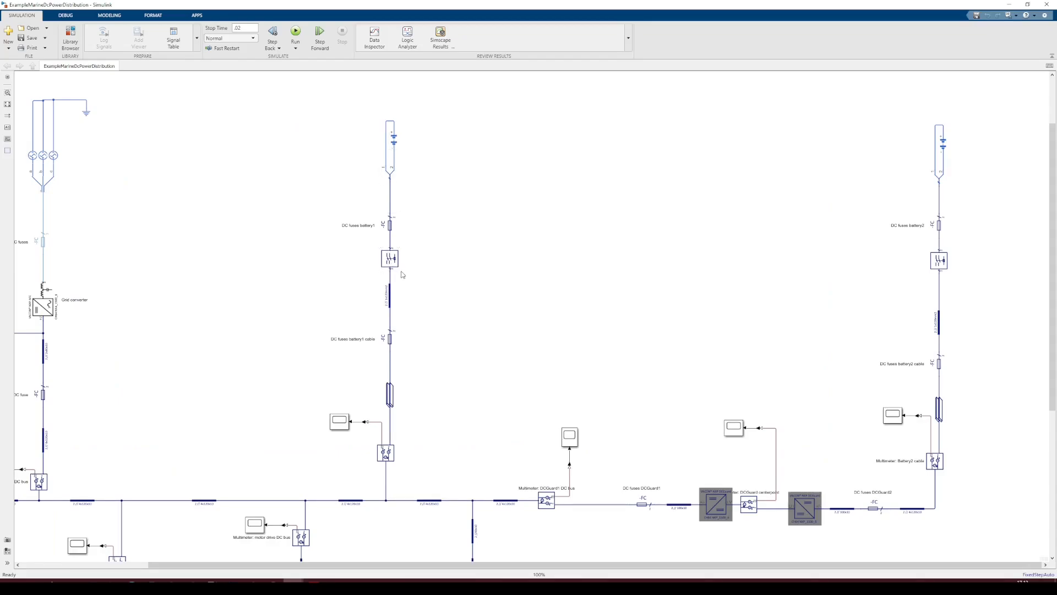
pyautogui.moveTo(424, 420); pyautogui.dragTo(411, 370)
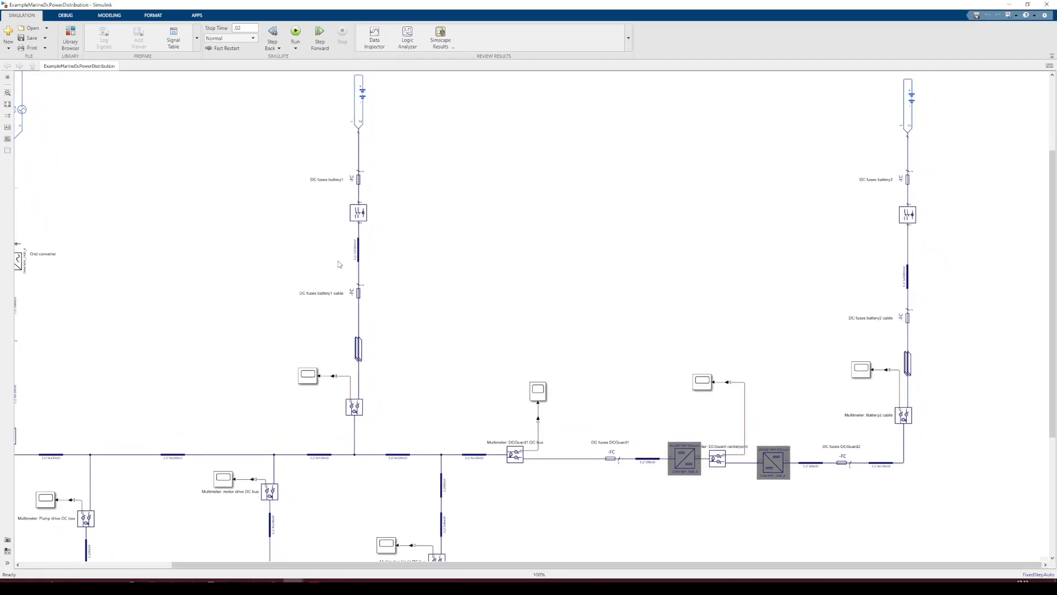
pyautogui.moveTo(367, 458); pyautogui.dragTo(349, 421)
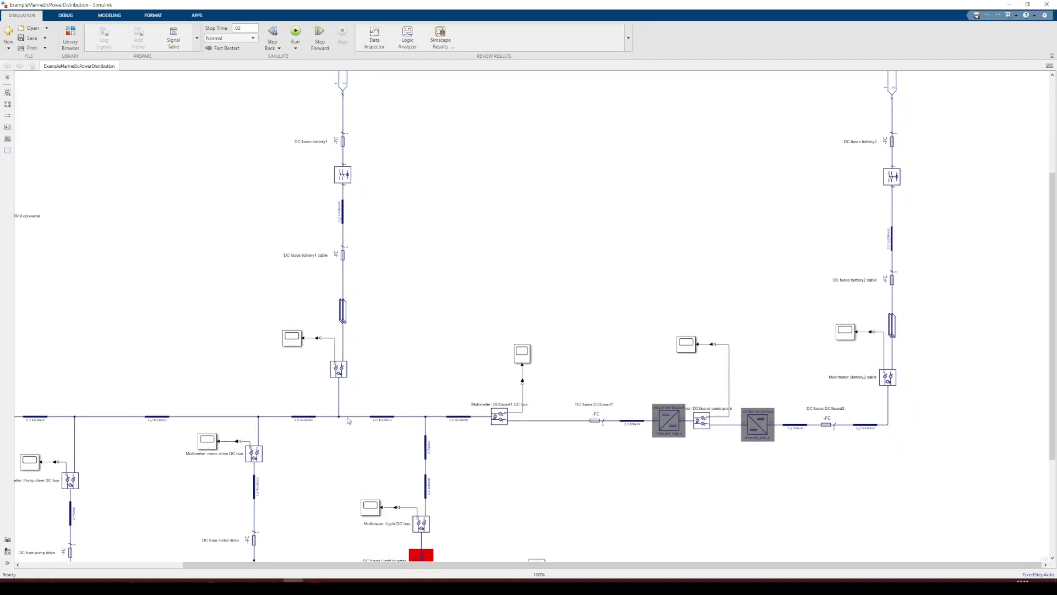
pyautogui.scroll(-2, 490, 342)
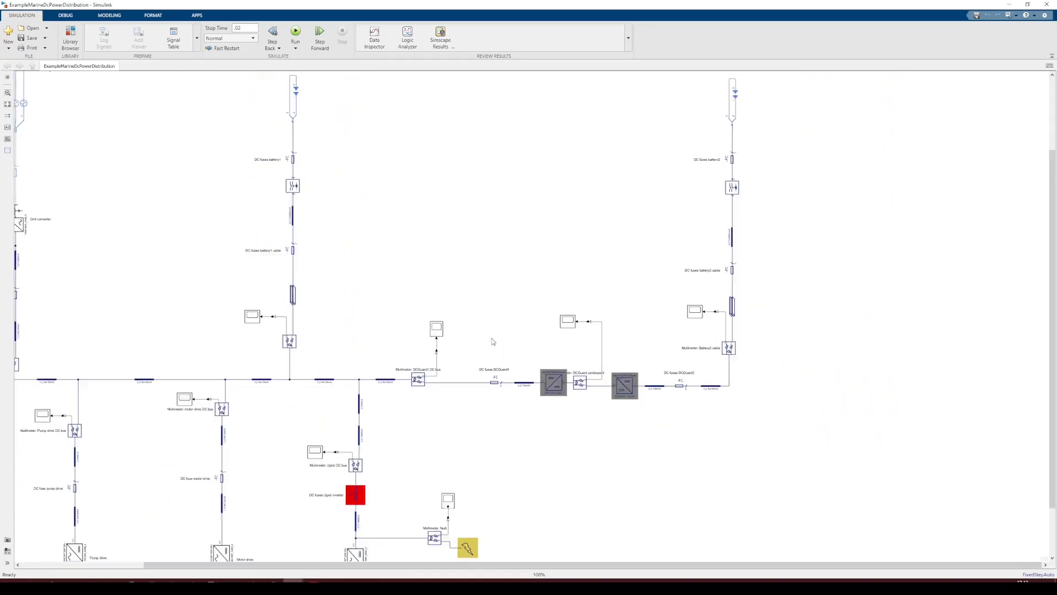
pyautogui.scroll(-3, 490, 342)
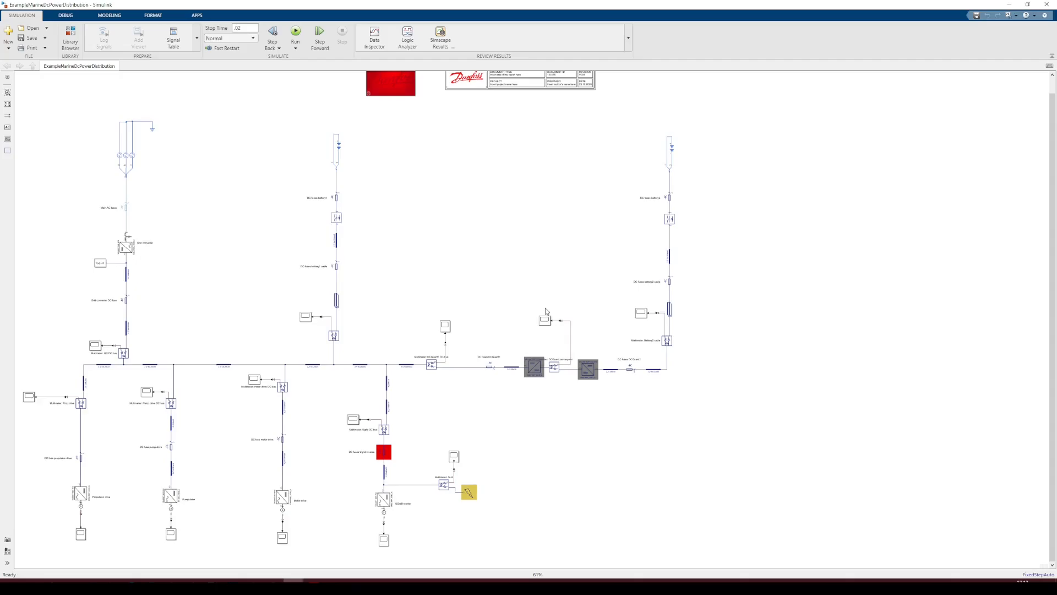
pyautogui.scroll(2, 546, 311)
pyautogui.scroll(-3, 546, 311)
pyautogui.moveTo(479, 281); pyautogui.dragTo(576, 282)
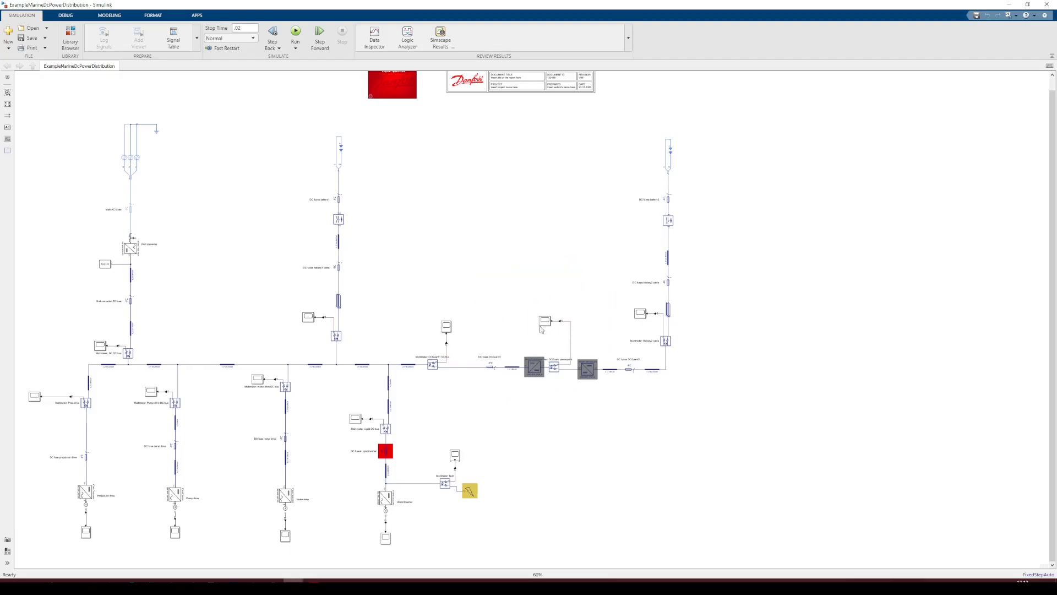
pyautogui.scroll(1, 609, 377)
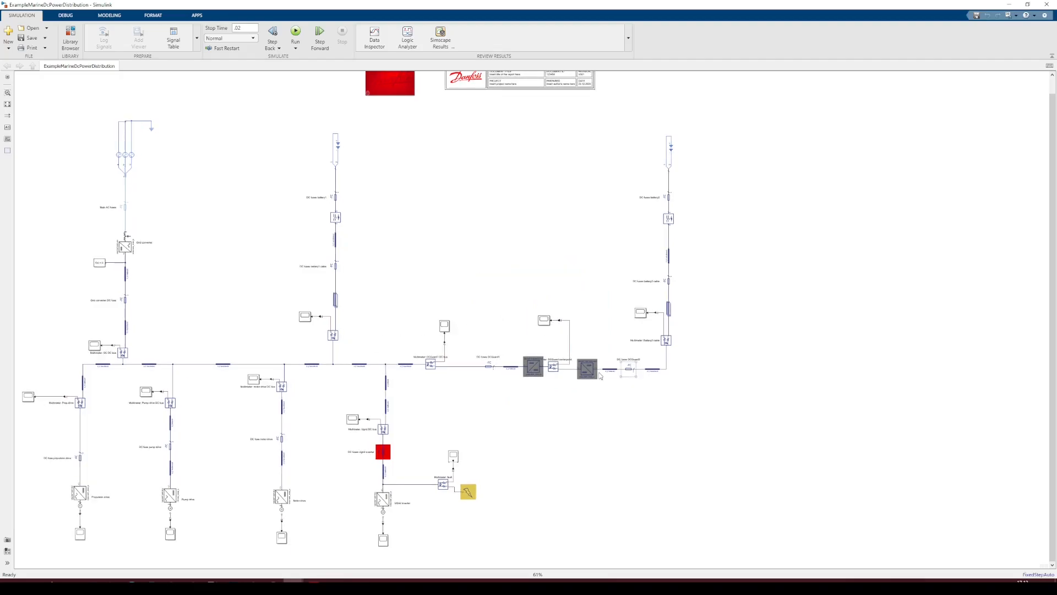
# Box-select the battery 2 branch to highlight it
pyautogui.moveTo(754, 409); pyautogui.dragTo(600, 131)
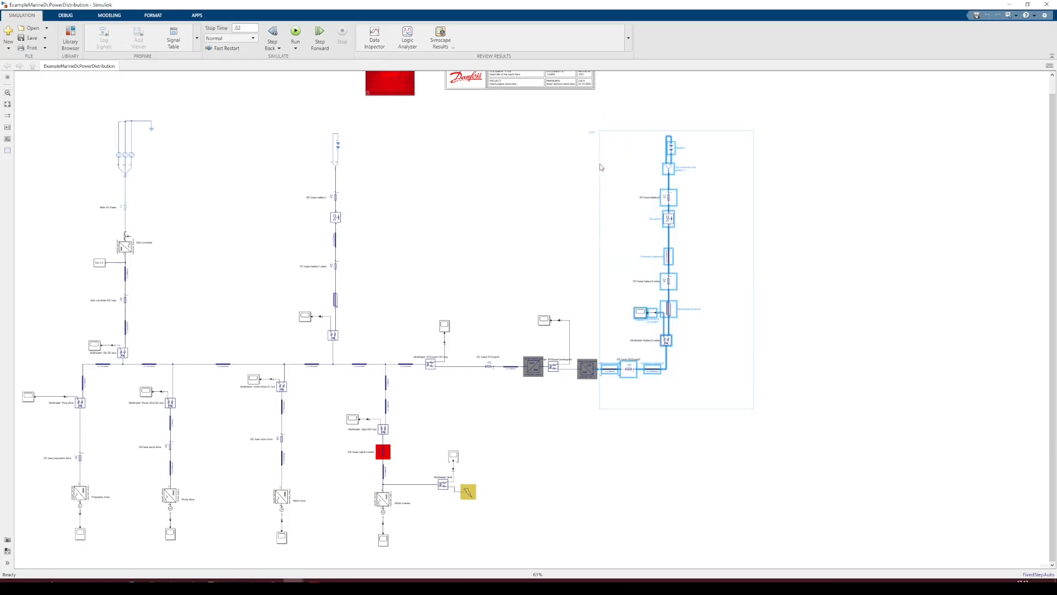
pyautogui.scroll(-2, 671, 381)
pyautogui.click(684, 466)
pyautogui.scroll(-2, 688, 463)
pyautogui.moveTo(691, 461); pyautogui.dragTo(674, 431)
pyautogui.scroll(1, 675, 433)
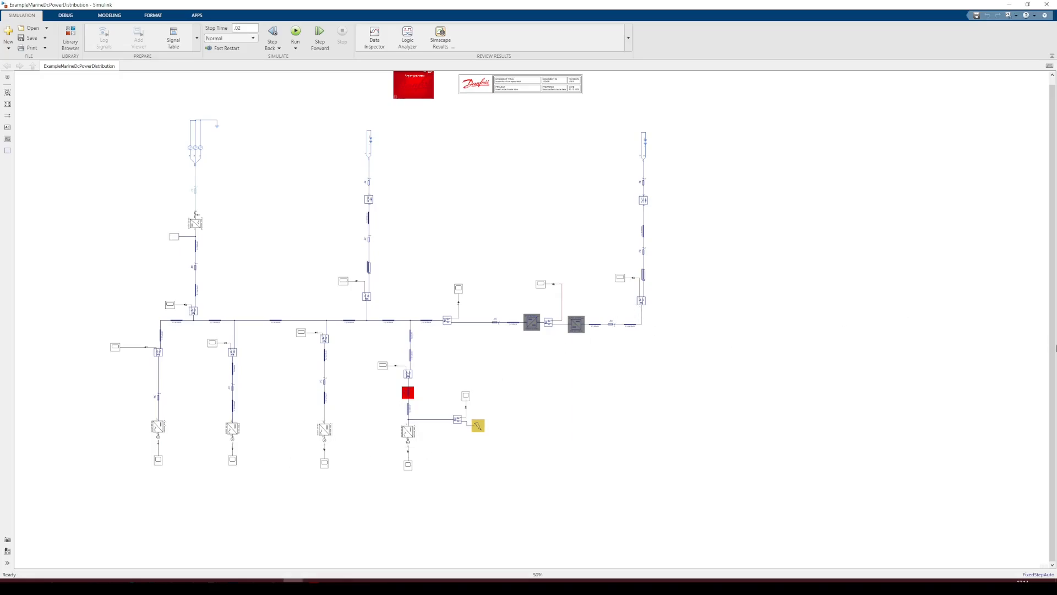
# Survey the whole model layout and highlight the battery 2 branch once more
pyautogui.scroll(1, 643, 315)
pyautogui.moveTo(415, 294); pyautogui.dragTo(525, 312)
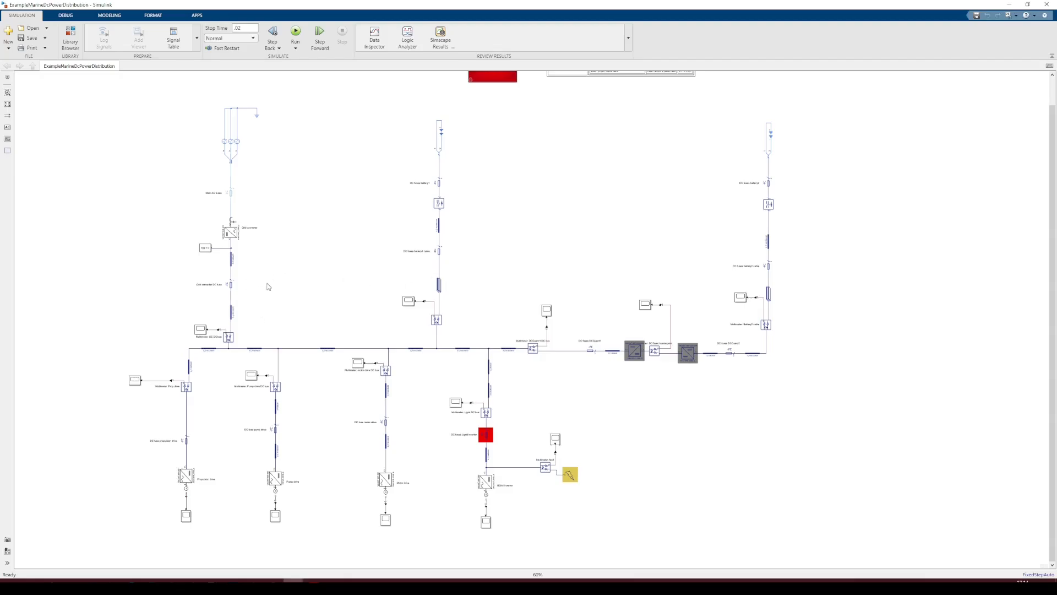
pyautogui.scroll(1, 283, 277)
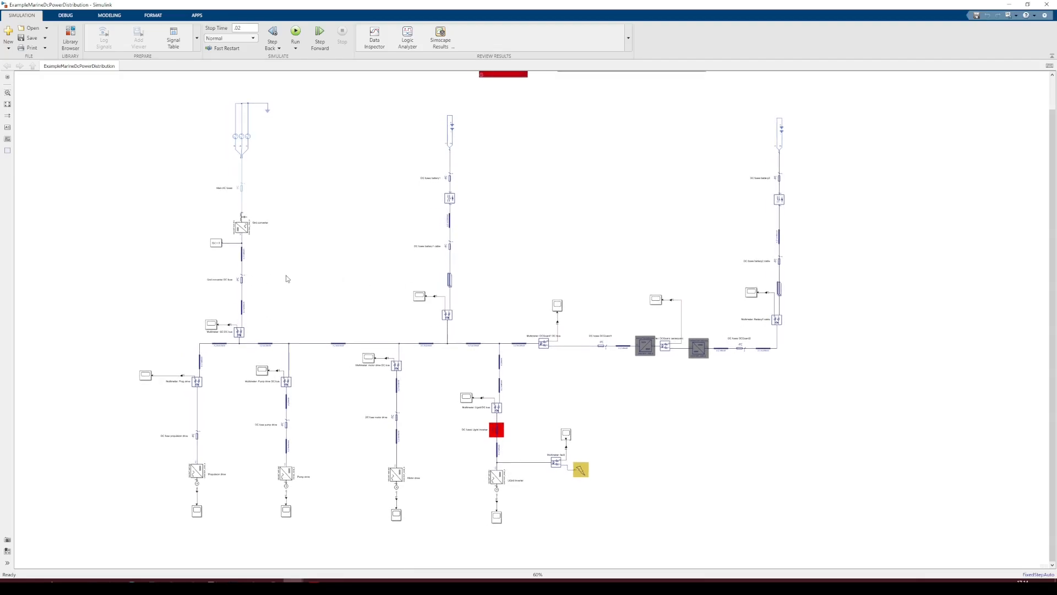
pyautogui.moveTo(286, 275); pyautogui.dragTo(312, 271)
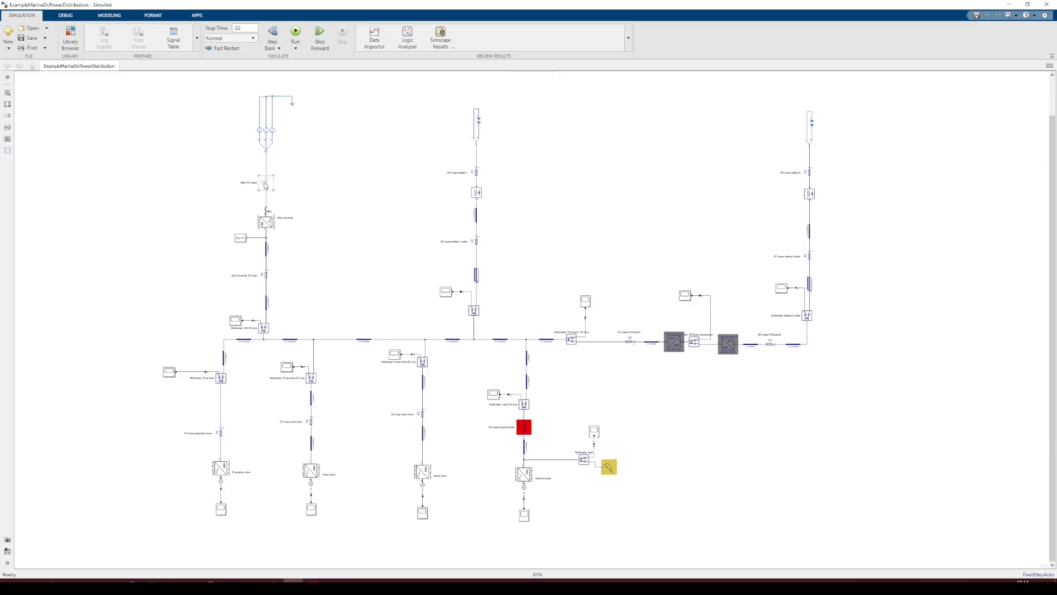
pyautogui.scroll(3, 297, 289)
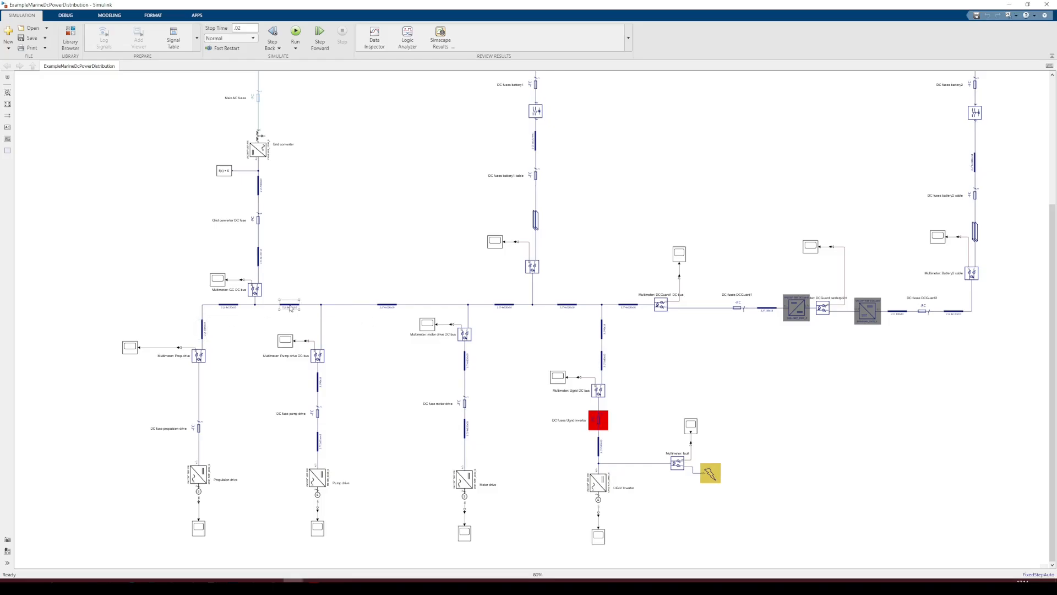
pyautogui.scroll(-3, 881, 342)
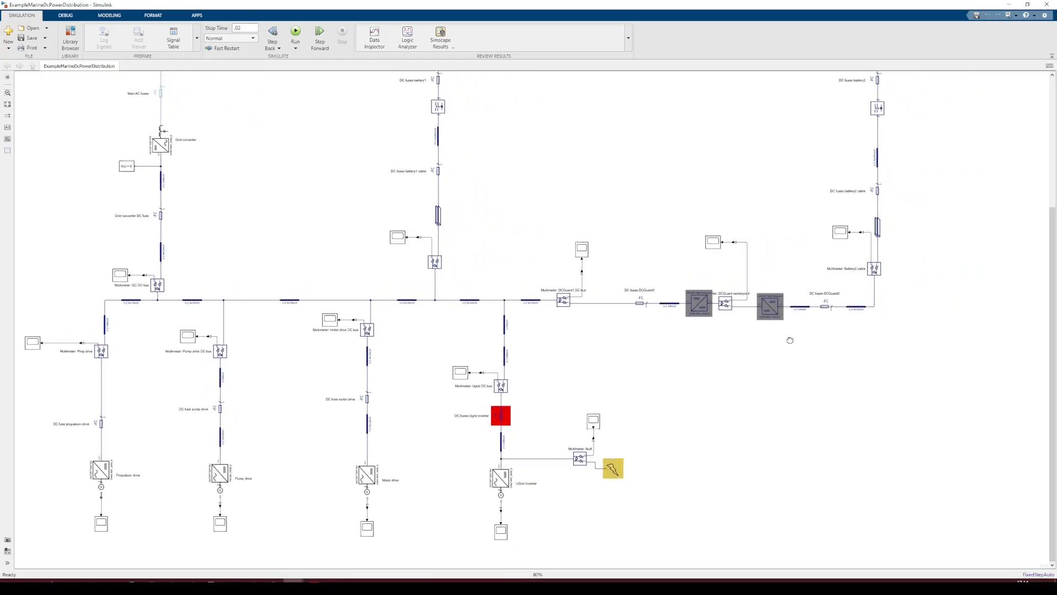
pyautogui.moveTo(772, 384); pyautogui.dragTo(749, 381)
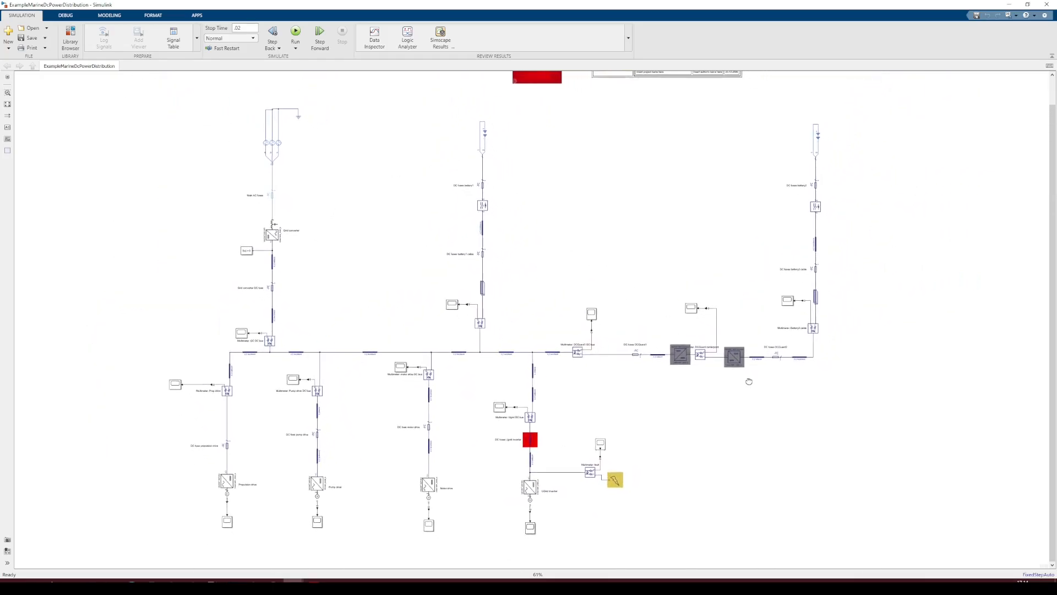
pyautogui.moveTo(872, 403); pyautogui.dragTo(746, 101)
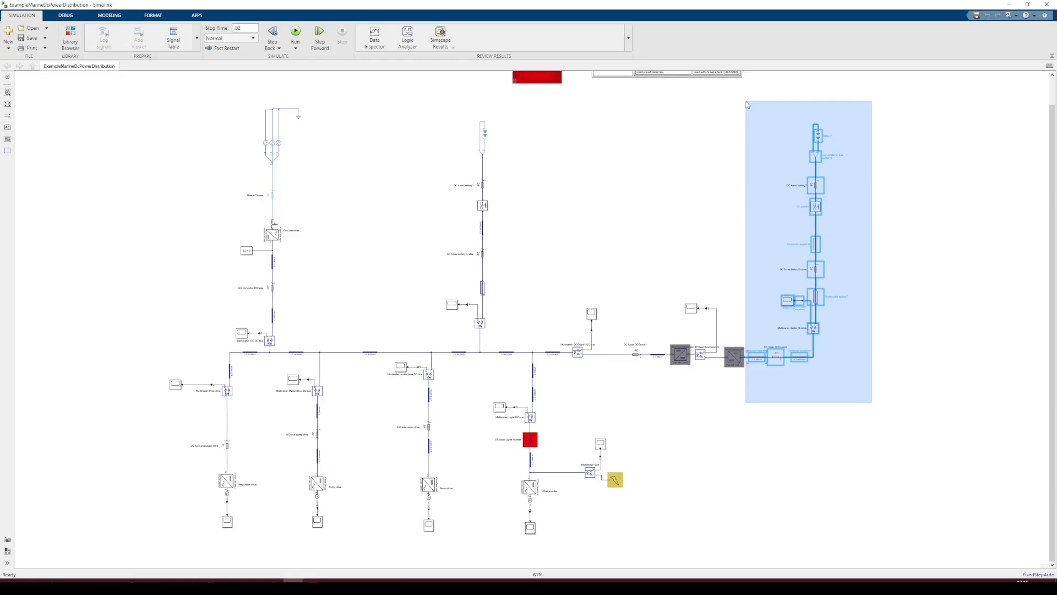
pyautogui.moveTo(747, 105); pyautogui.dragTo(746, 104)
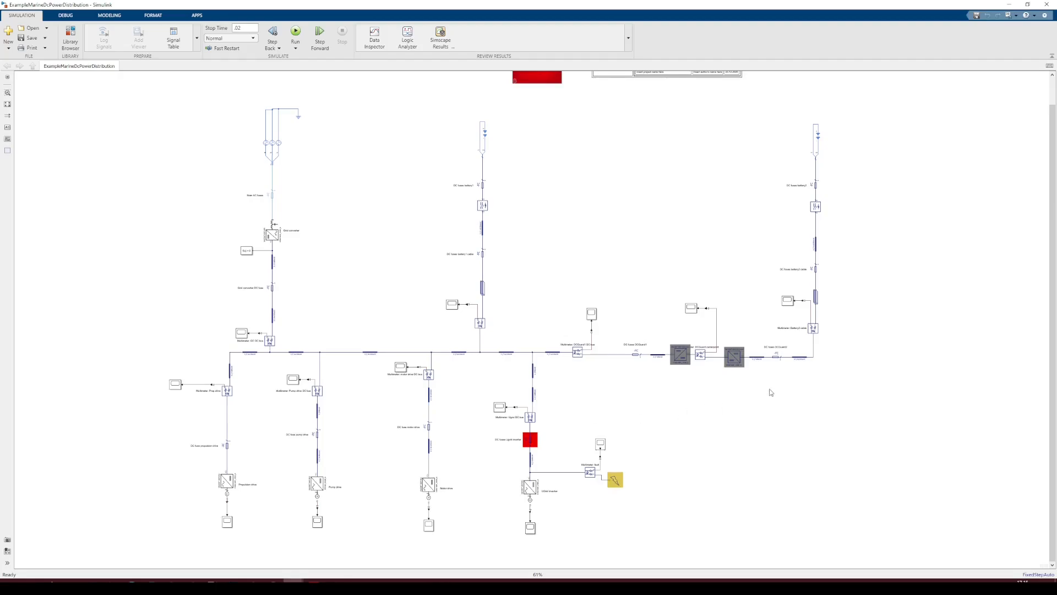
# Zoom in on the grid inverter and fault branch
pyautogui.moveTo(675, 270)
pyautogui.mouseDown()
pyautogui.moveTo(672, 253)
pyautogui.moveTo(665, 269)
pyautogui.mouseUp()
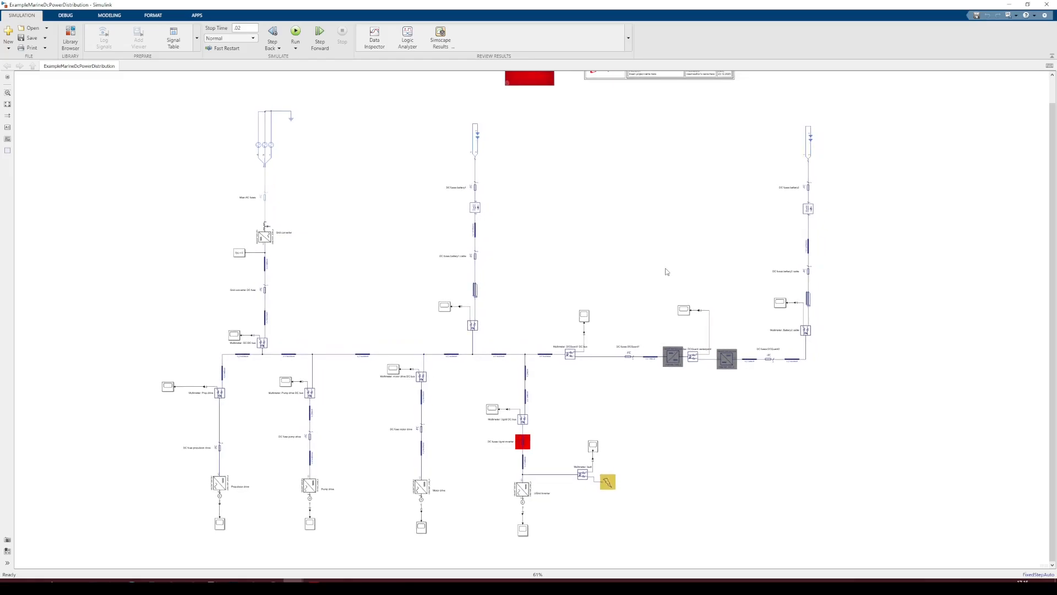
pyautogui.scroll(4, 623, 503)
pyautogui.moveTo(618, 493); pyautogui.dragTo(627, 401)
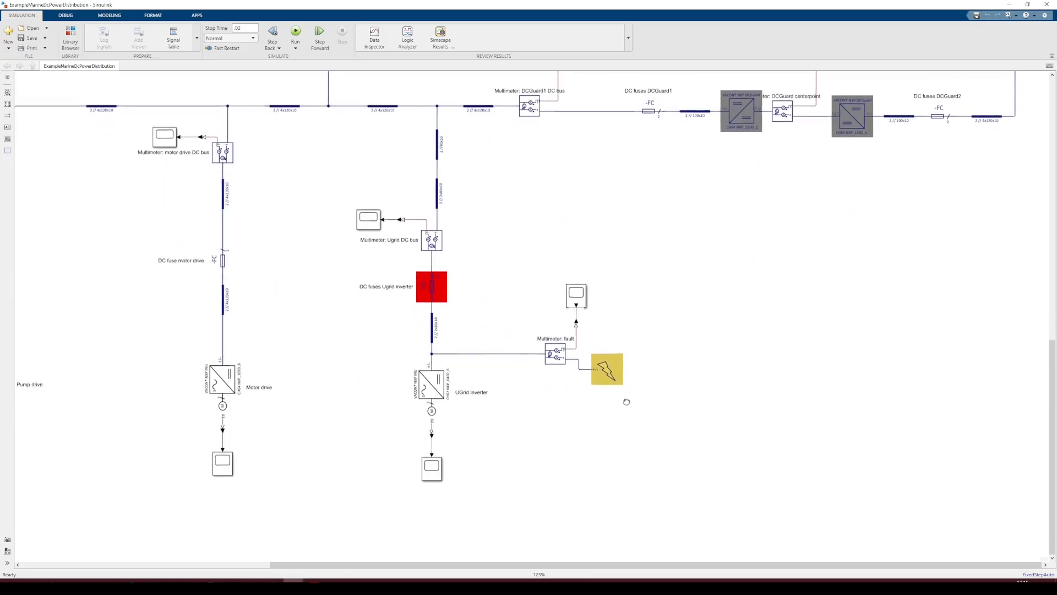
# Zoom out and around the model to survey the whole DC distribution layout
pyautogui.scroll(-1, 626, 401)
pyautogui.scroll(1, 616, 393)
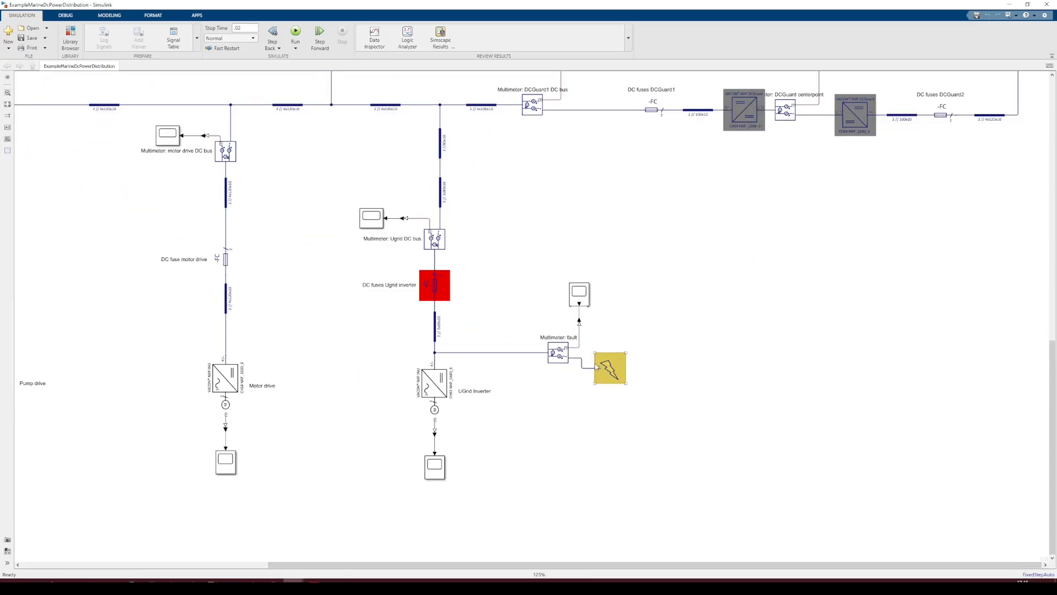
pyautogui.scroll(1, 474, 357)
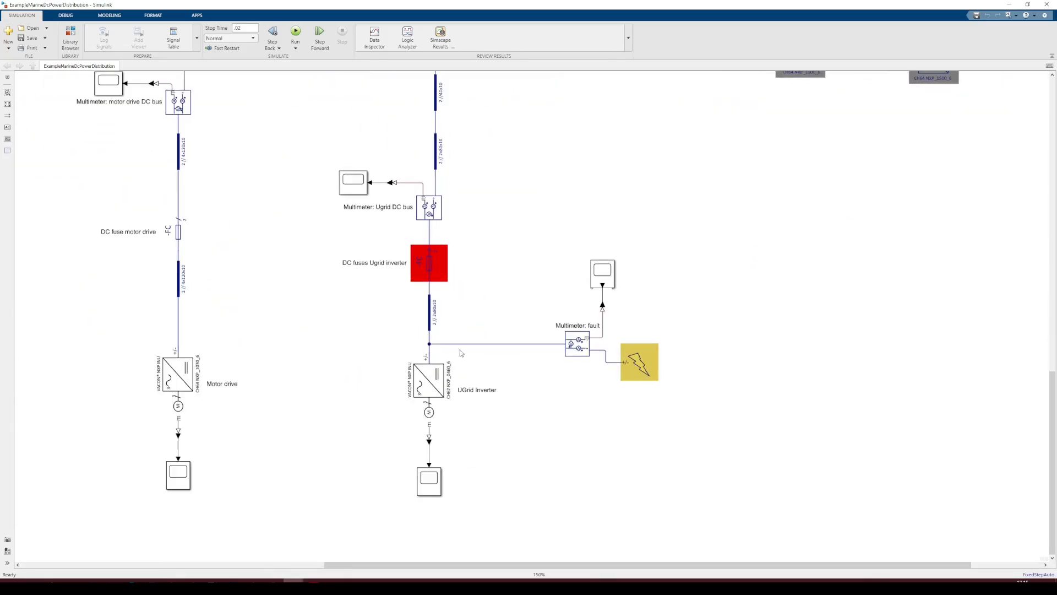
pyautogui.scroll(-2, 449, 345)
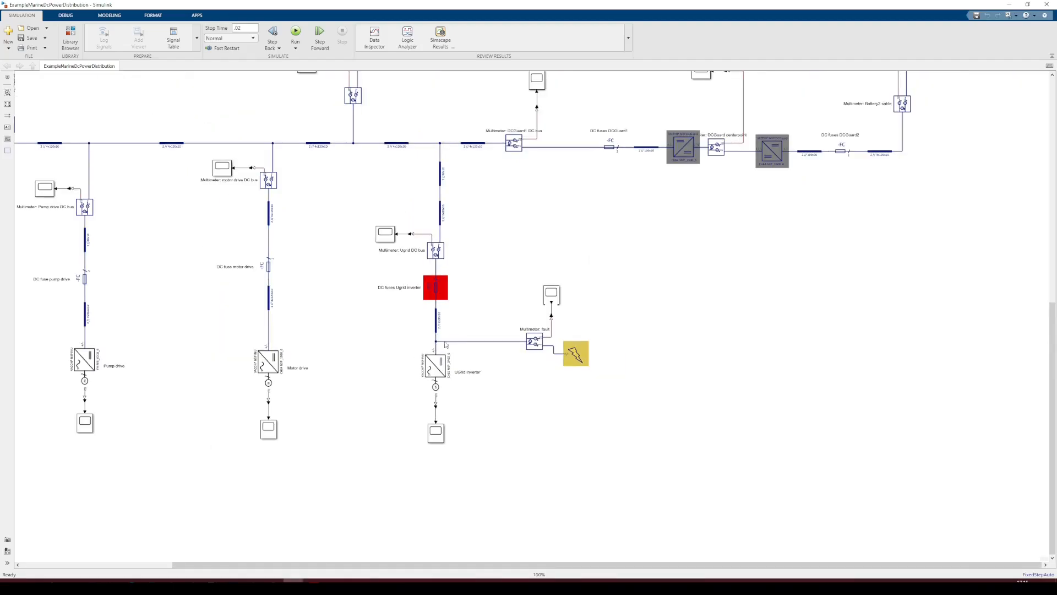
pyautogui.moveTo(395, 318); pyautogui.dragTo(513, 418)
pyautogui.scroll(-2, 602, 383)
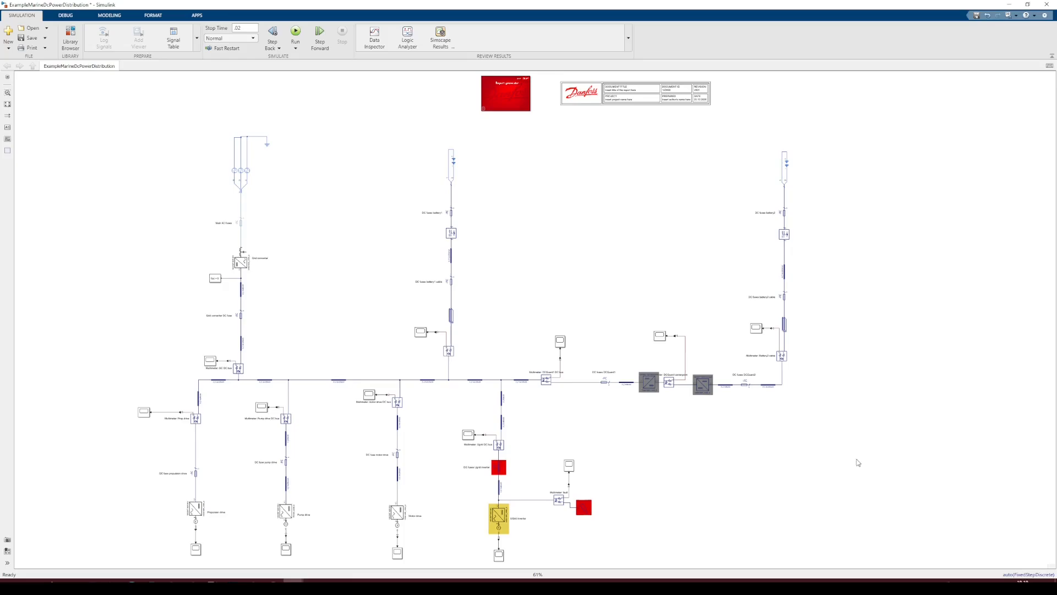
# Open the fault multimeter's scope to view the fault waveforms, then close it
pyautogui.moveTo(592, 307); pyautogui.dragTo(723, 300)
pyautogui.moveTo(471, 531); pyautogui.dragTo(466, 518)
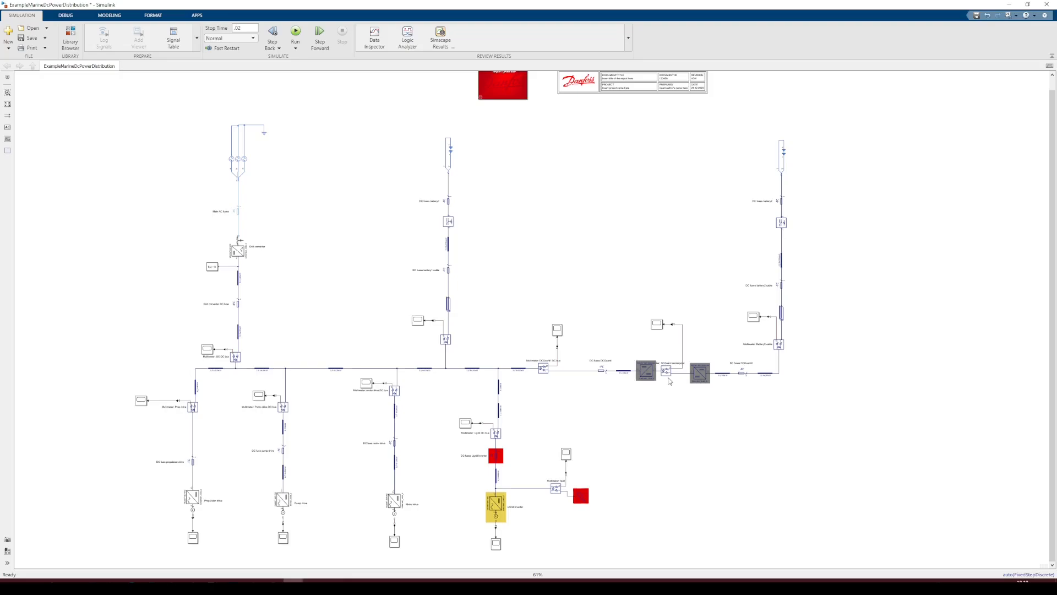
pyautogui.click(499, 474)
pyautogui.doubleClick(567, 454)
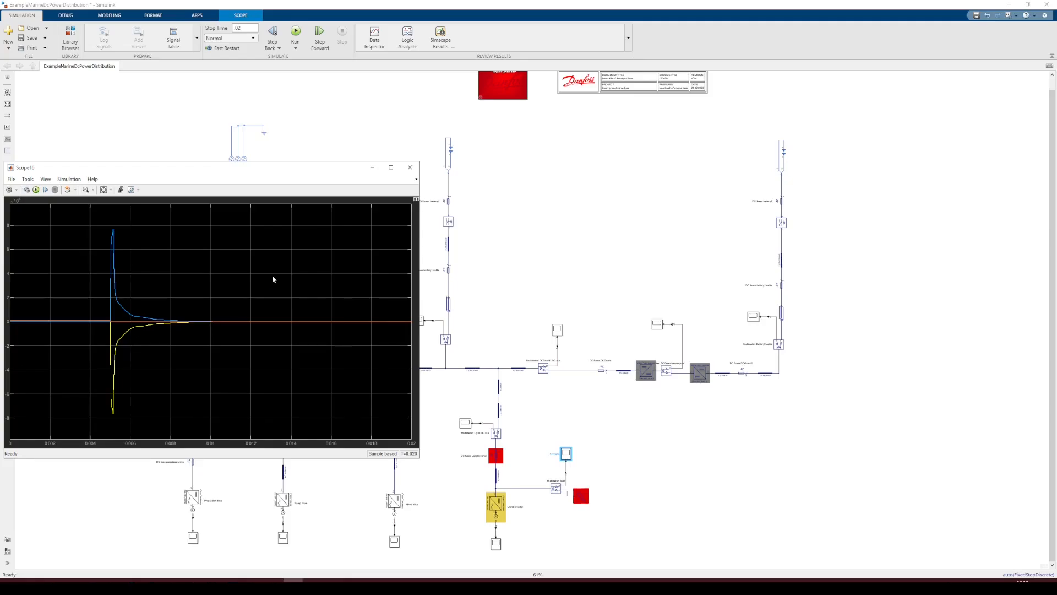
pyautogui.click(414, 170)
# Open the DCGuard centerpoint scope, reposition its window to inspect the traces, and close it
pyautogui.doubleClick(657, 323)
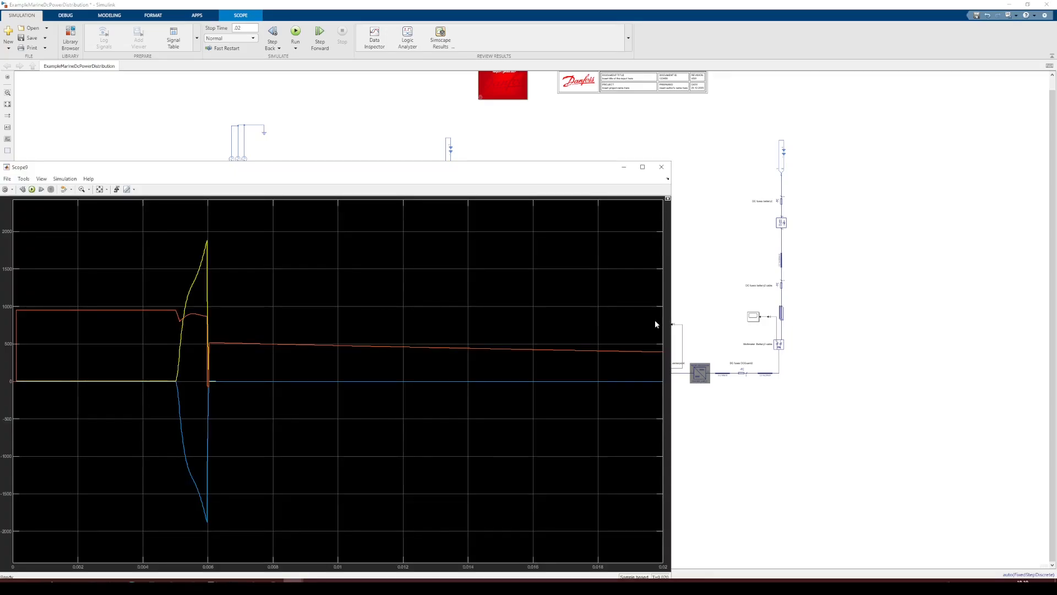
pyautogui.moveTo(320, 170); pyautogui.dragTo(427, 111)
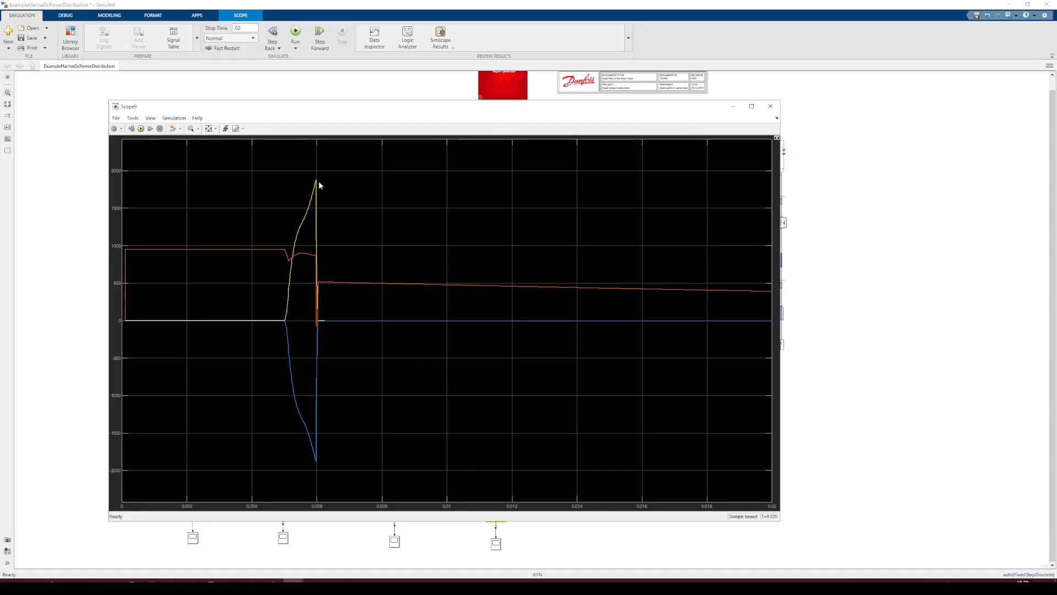
pyautogui.moveTo(370, 106); pyautogui.dragTo(406, 119)
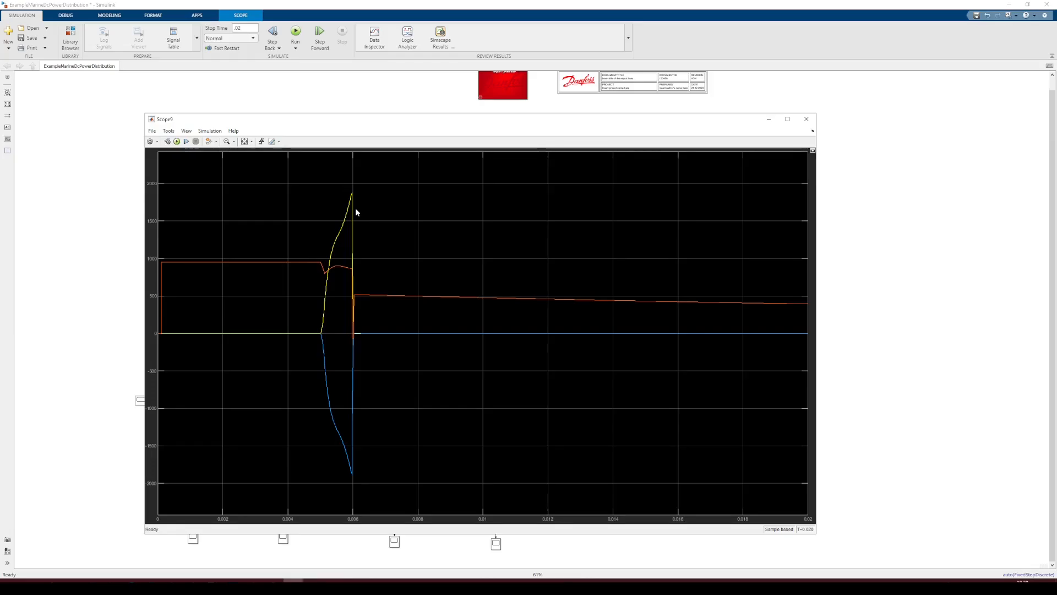
pyautogui.click(806, 119)
# Open the battery 2 scope, zoom in on the voltage dip during the fault, then close it
pyautogui.doubleClick(753, 318)
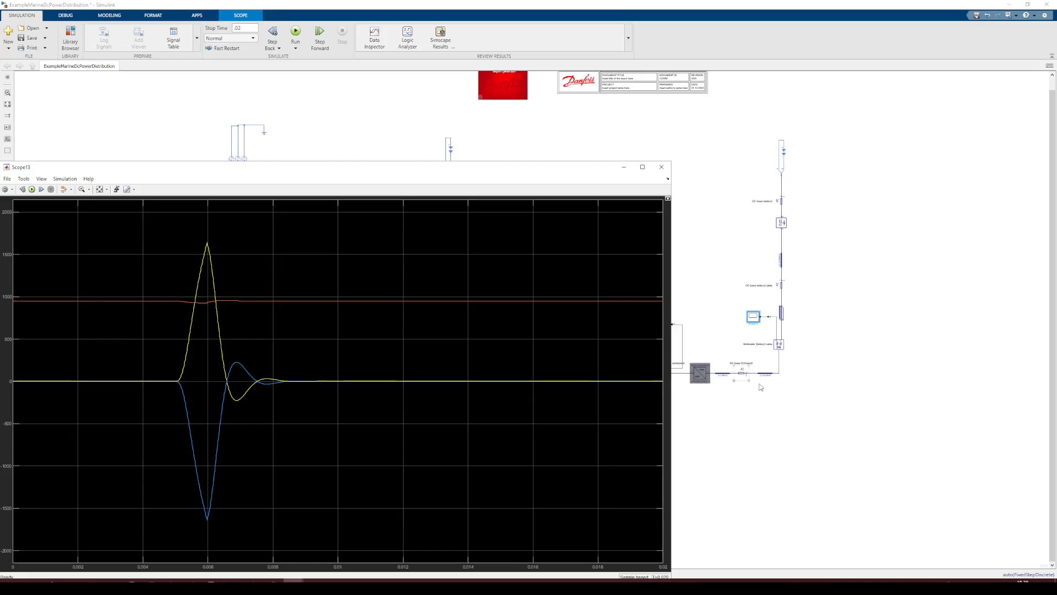
pyautogui.moveTo(348, 168); pyautogui.dragTo(394, 122)
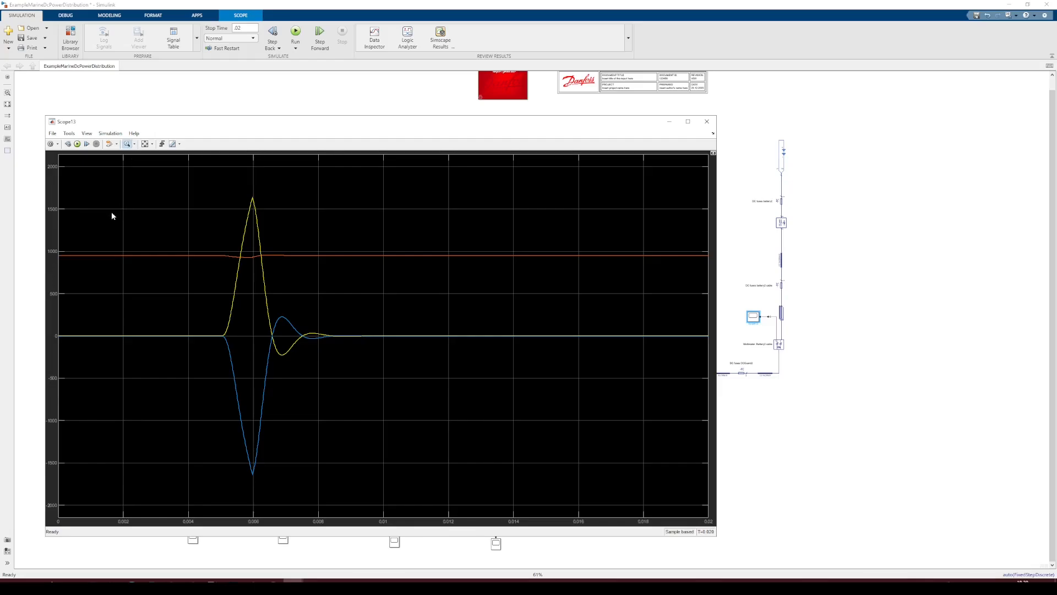
pyautogui.moveTo(172, 239); pyautogui.dragTo(428, 263)
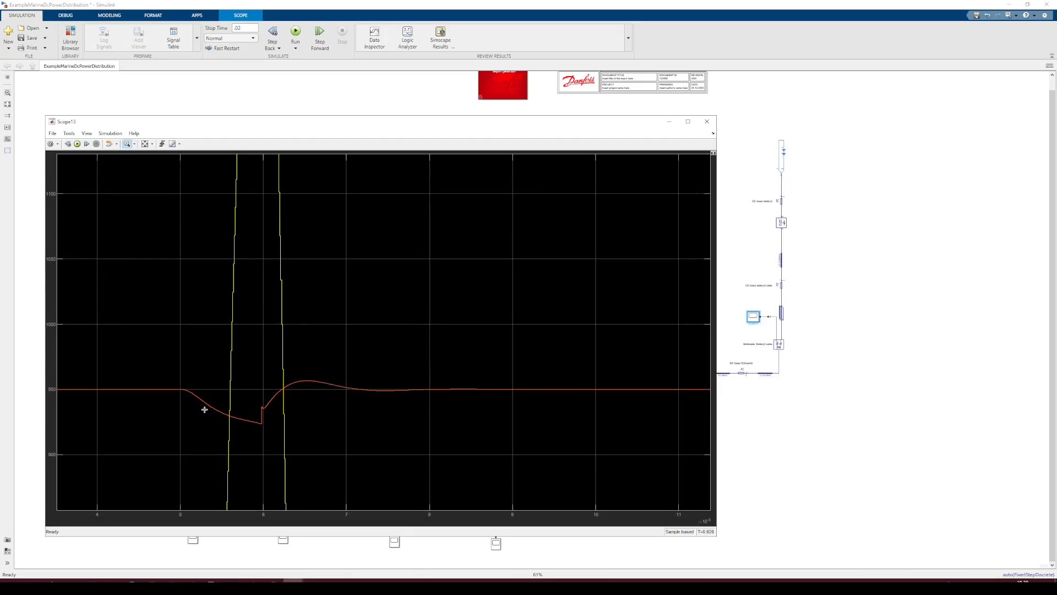
pyautogui.moveTo(146, 353); pyautogui.dragTo(481, 442)
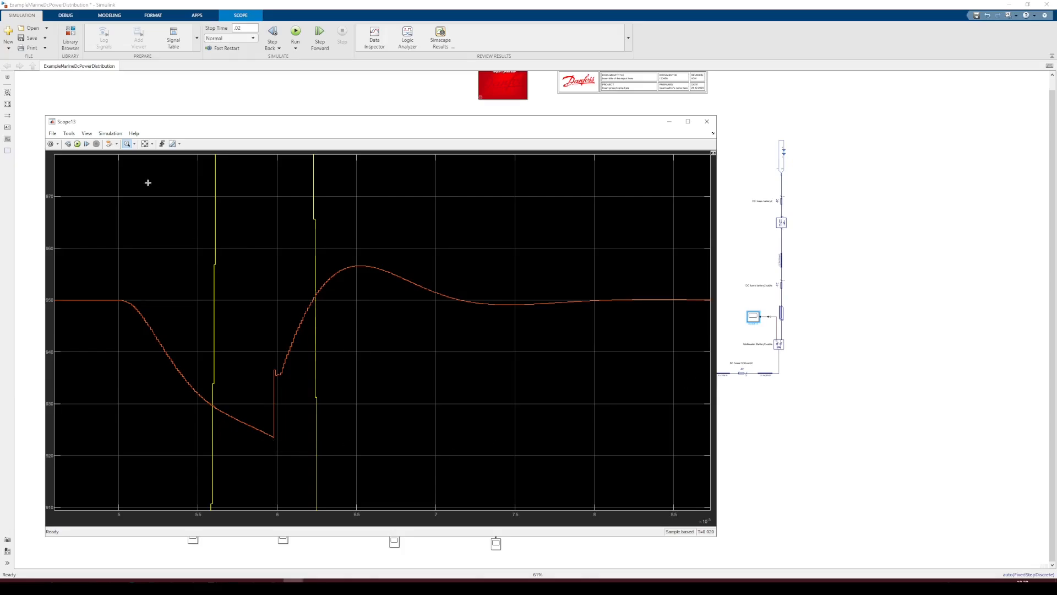
pyautogui.click(144, 144)
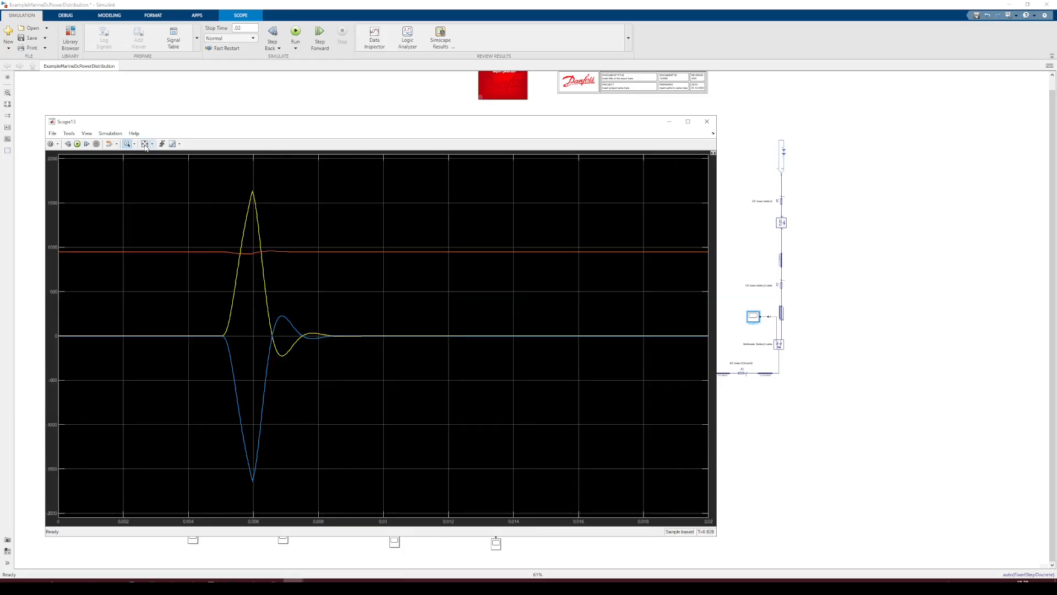
pyautogui.click(707, 122)
# Open the battery 1 scope to inspect its current waveform and close it
pyautogui.moveTo(617, 293); pyautogui.dragTo(658, 275)
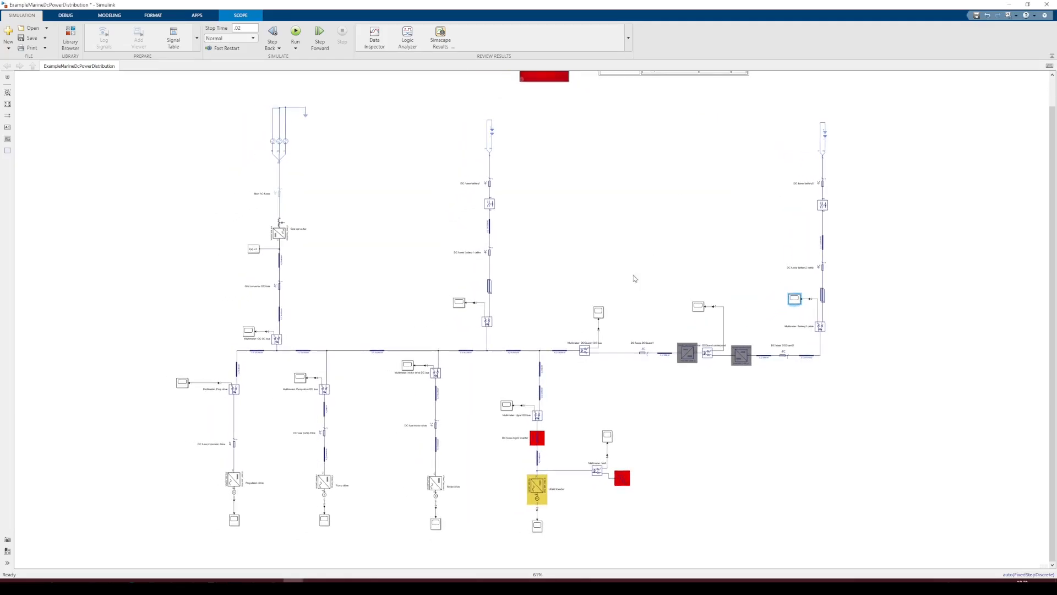
pyautogui.click(460, 304)
pyautogui.doubleClick(461, 304)
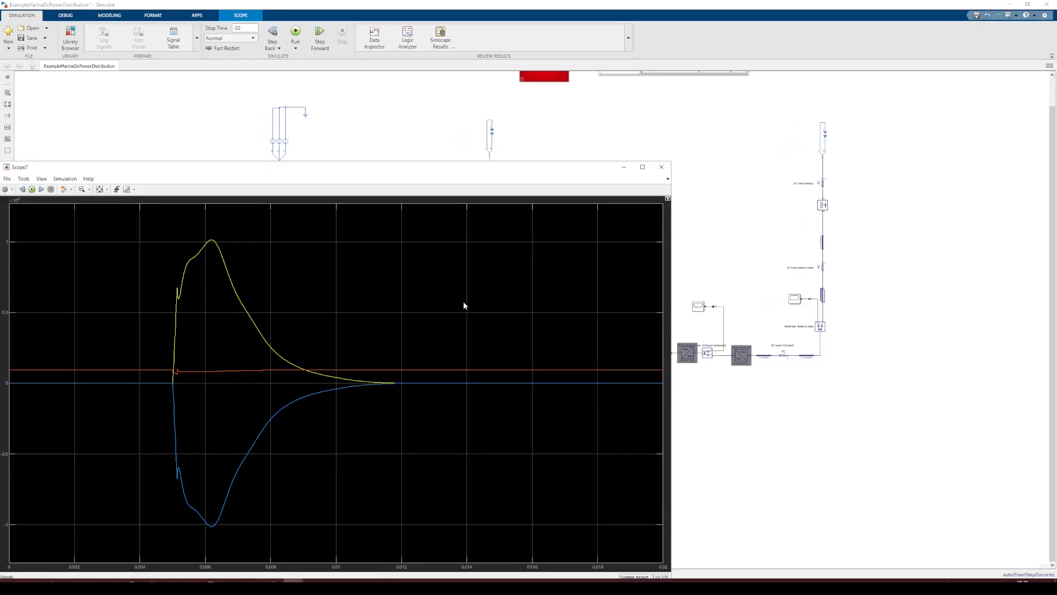
pyautogui.moveTo(215, 168); pyautogui.dragTo(371, 111)
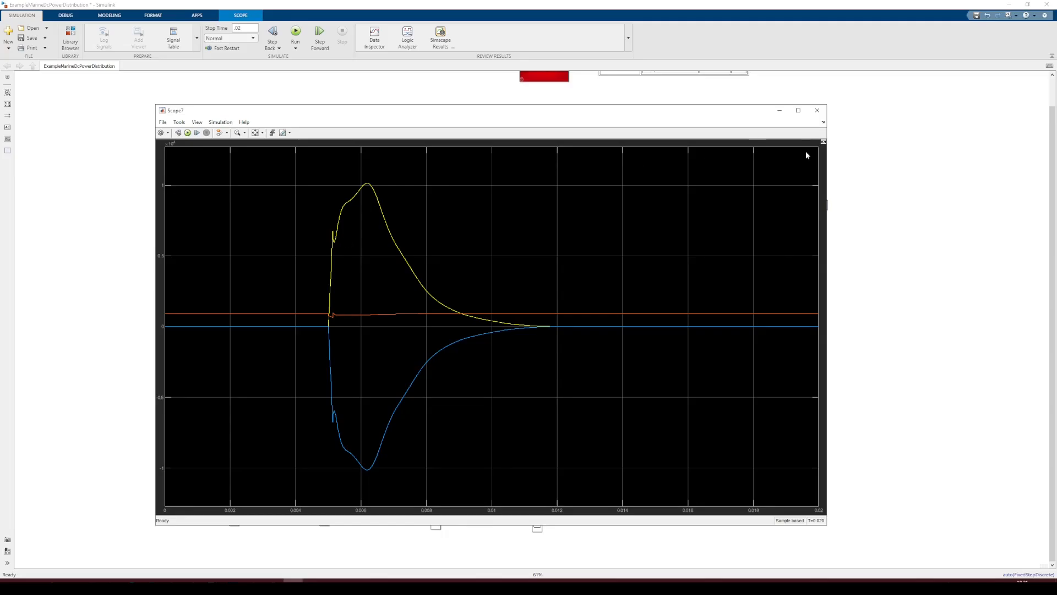
pyautogui.click(818, 111)
# Open the DC/DC bus multimeter scope to inspect its waveforms and close it
pyautogui.doubleClick(248, 331)
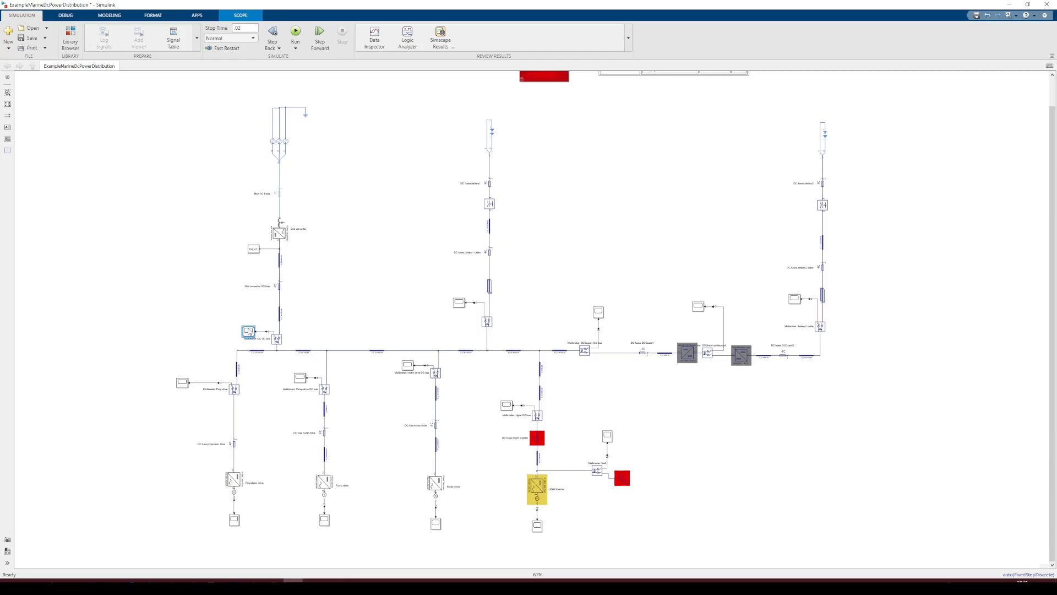
pyautogui.moveTo(105, 169); pyautogui.dragTo(472, 148)
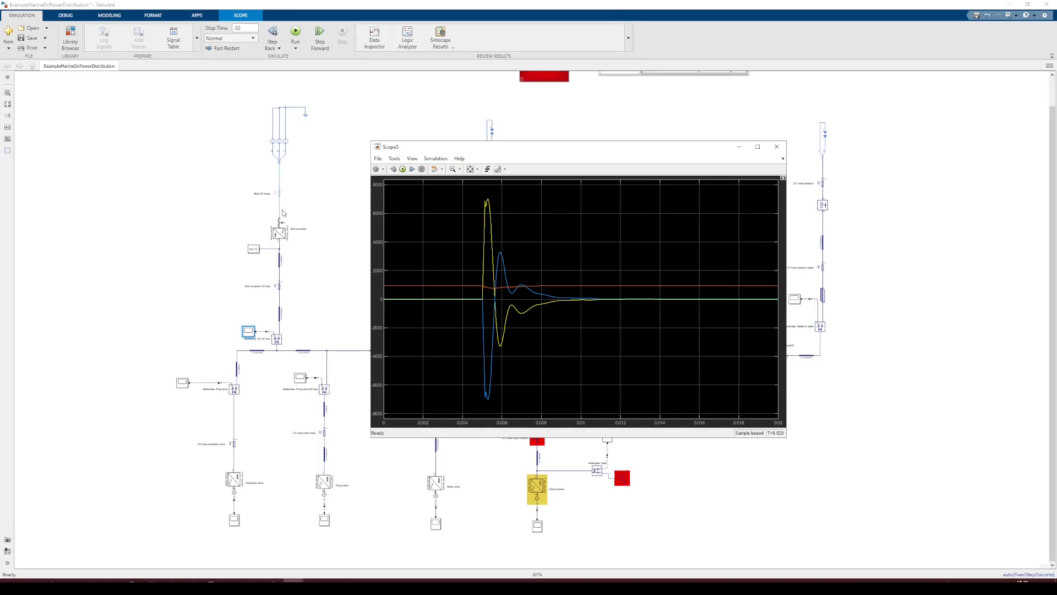
pyautogui.click(452, 169)
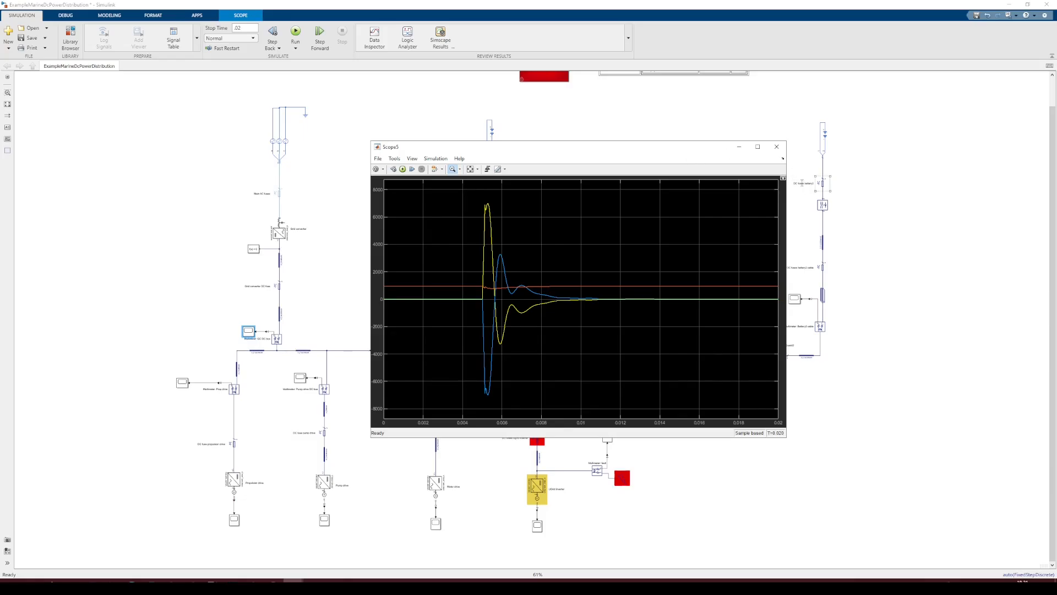
pyautogui.click(777, 146)
# Open the propulsion drive scope and autoscale its X and Y axes
pyautogui.scroll(-2, 548, 309)
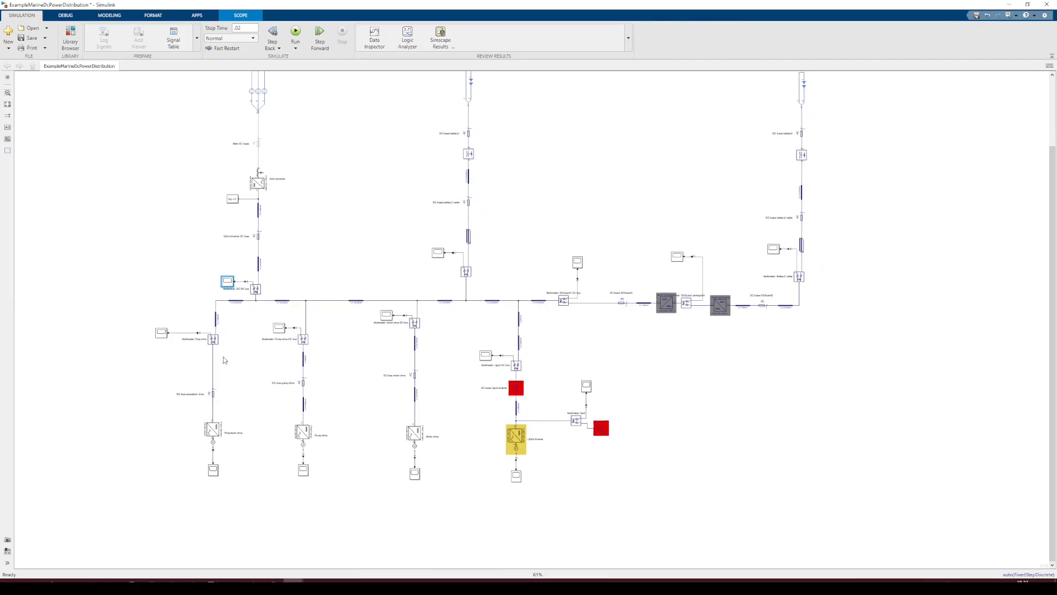
pyautogui.scroll(2, 224, 359)
pyautogui.scroll(-2, 231, 354)
pyautogui.scroll(2, 232, 354)
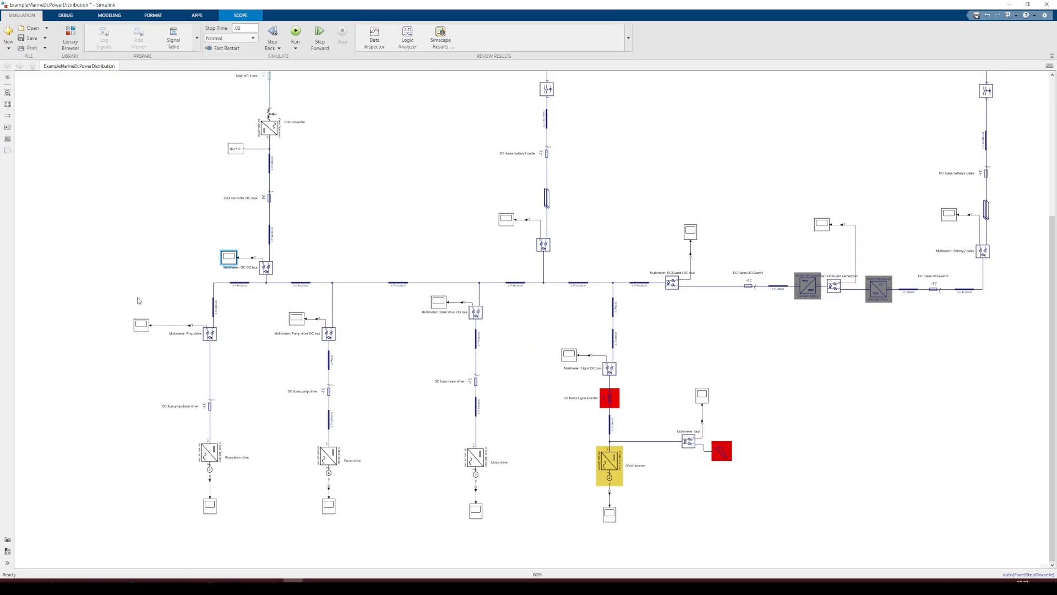
pyautogui.click(146, 327)
pyautogui.doubleClick(146, 327)
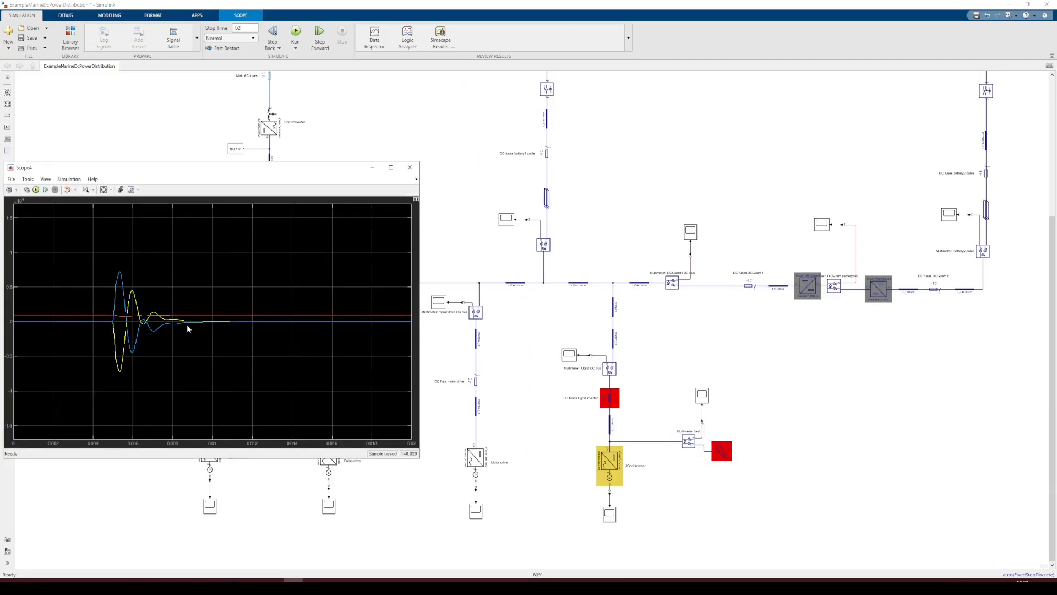
pyautogui.click(106, 191)
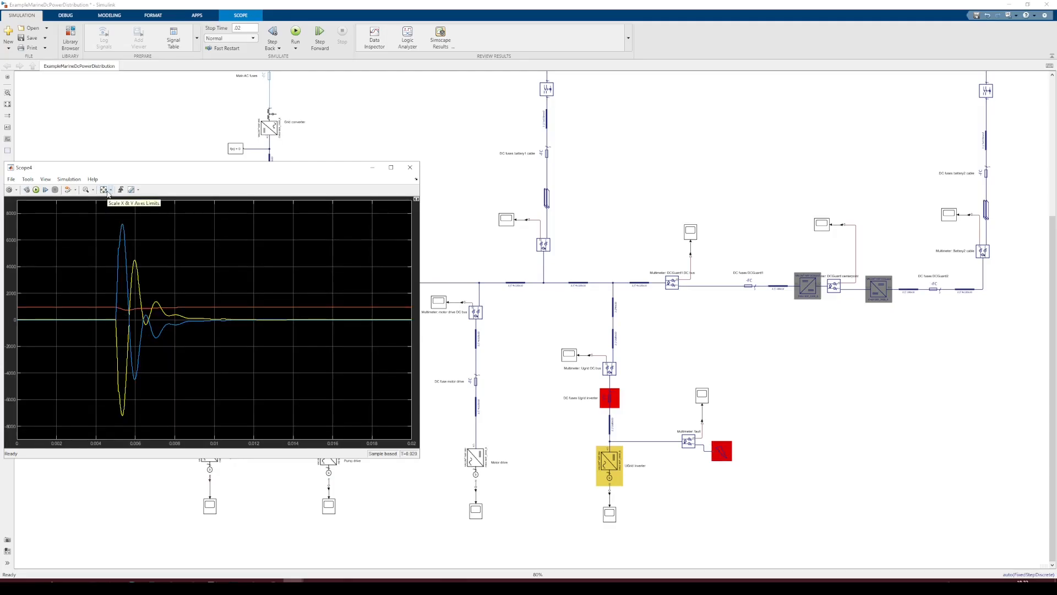
# Open the pump drive scope and place it beside the propulsion drive scope to compare them
pyautogui.click(466, 363)
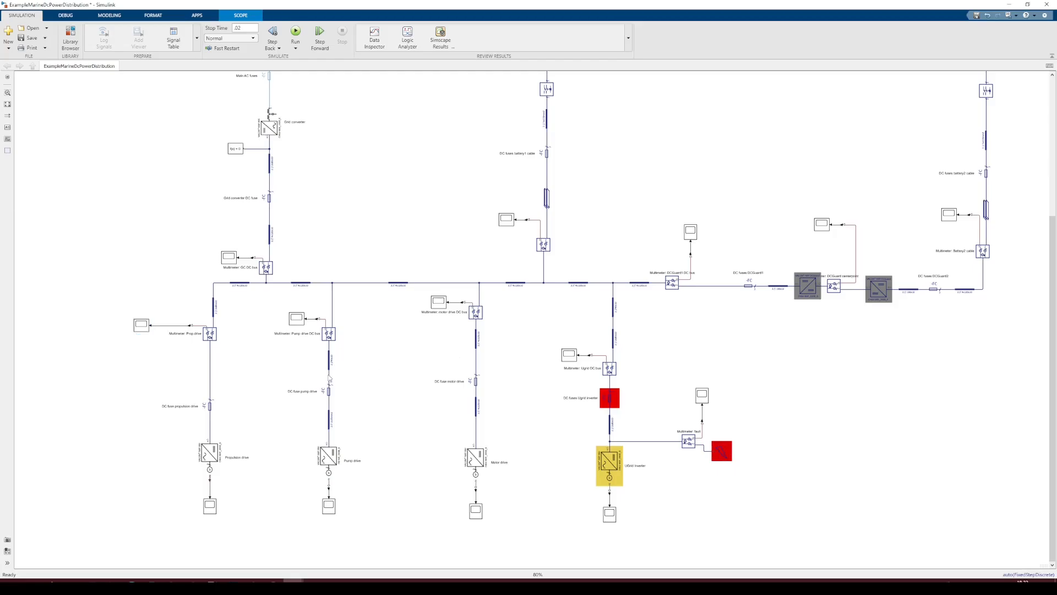
pyautogui.doubleClick(296, 319)
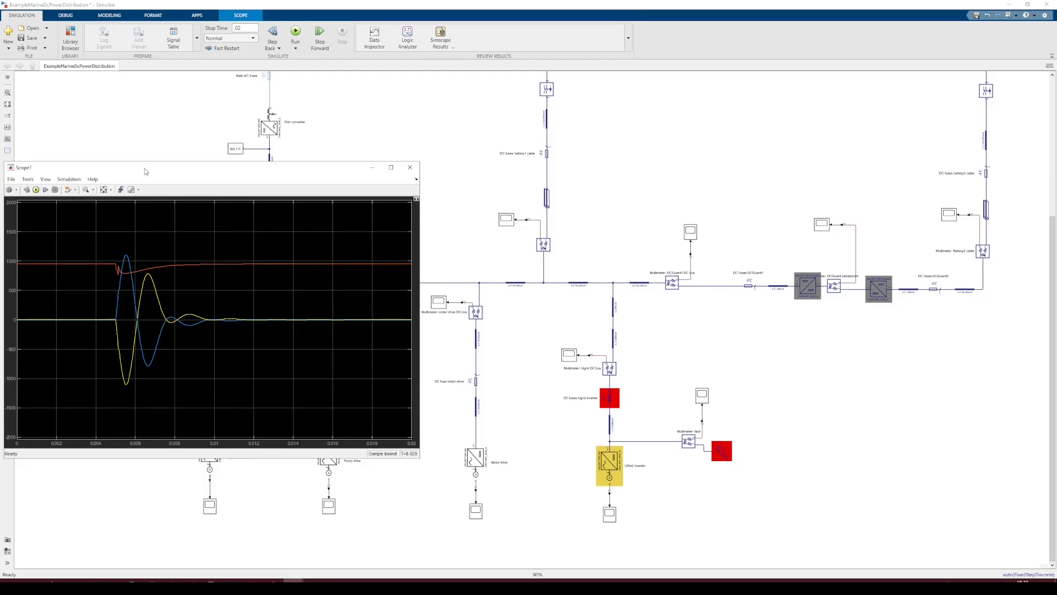
pyautogui.moveTo(138, 171); pyautogui.dragTo(578, 168)
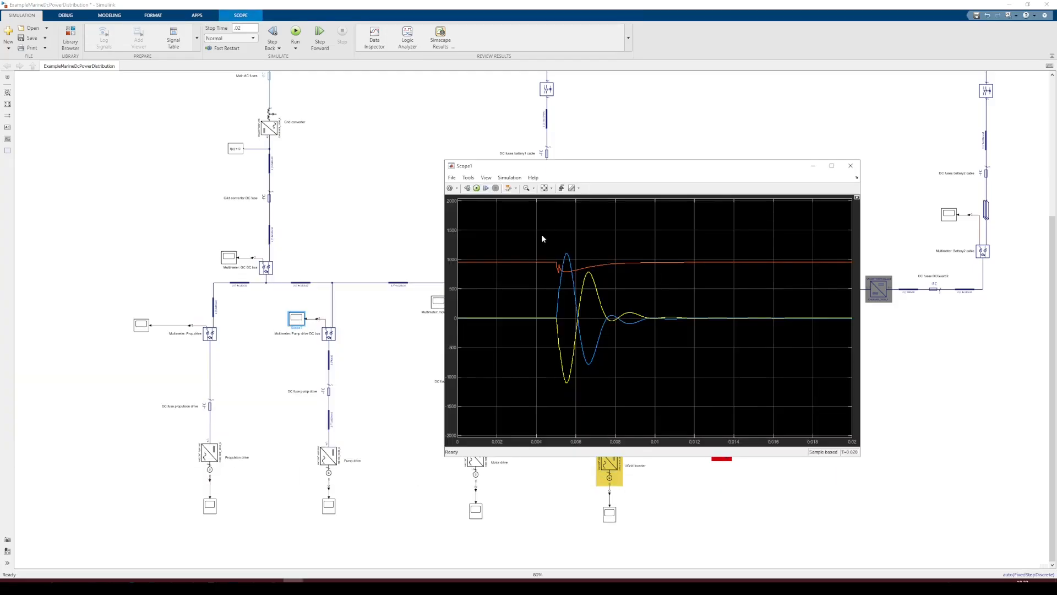
pyautogui.hotkey('alt', 'Tab')
pyautogui.hotkey('alt', 'Tab')
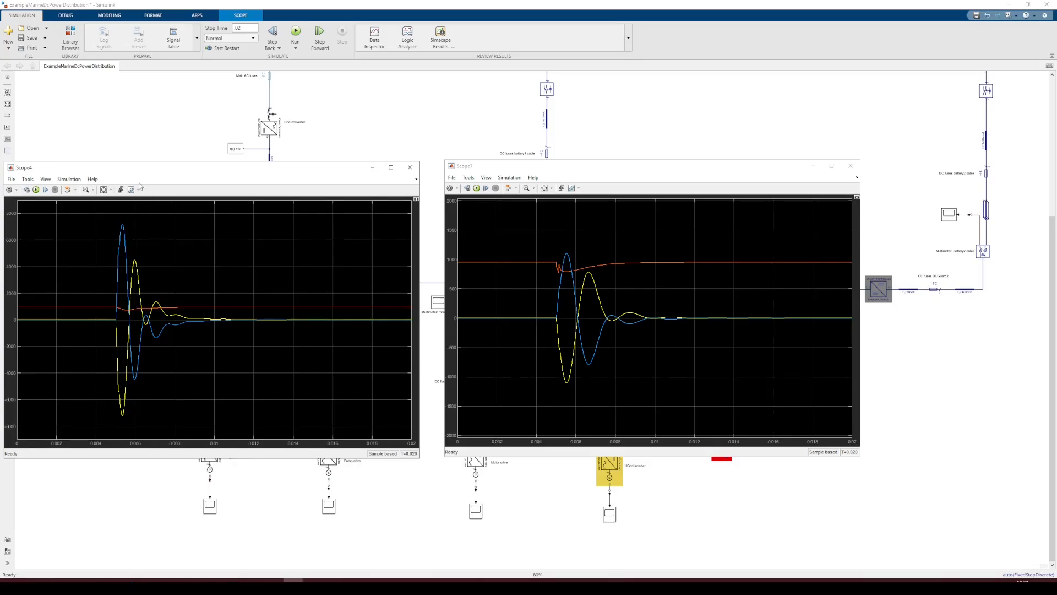
pyautogui.click(167, 134)
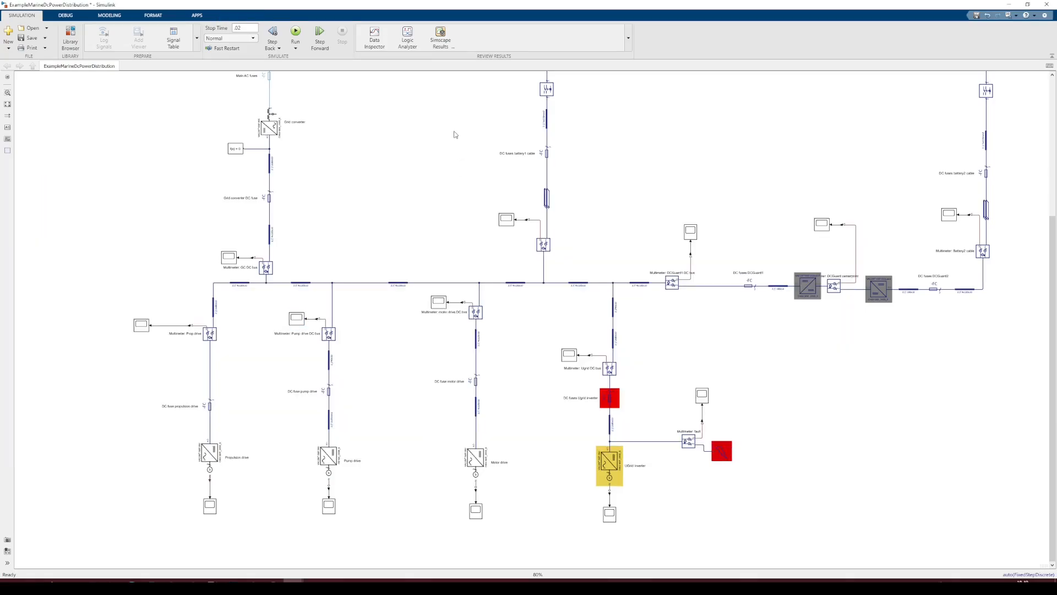
# Generate a PDF schematic from the Report generator block, saving it under the default name, and zoom into the resulting PDF
pyautogui.scroll(-3, 455, 135)
pyautogui.moveTo(460, 107); pyautogui.dragTo(435, 365)
pyautogui.moveTo(647, 270); pyautogui.dragTo(515, 293)
pyautogui.scroll(4, 543, 273)
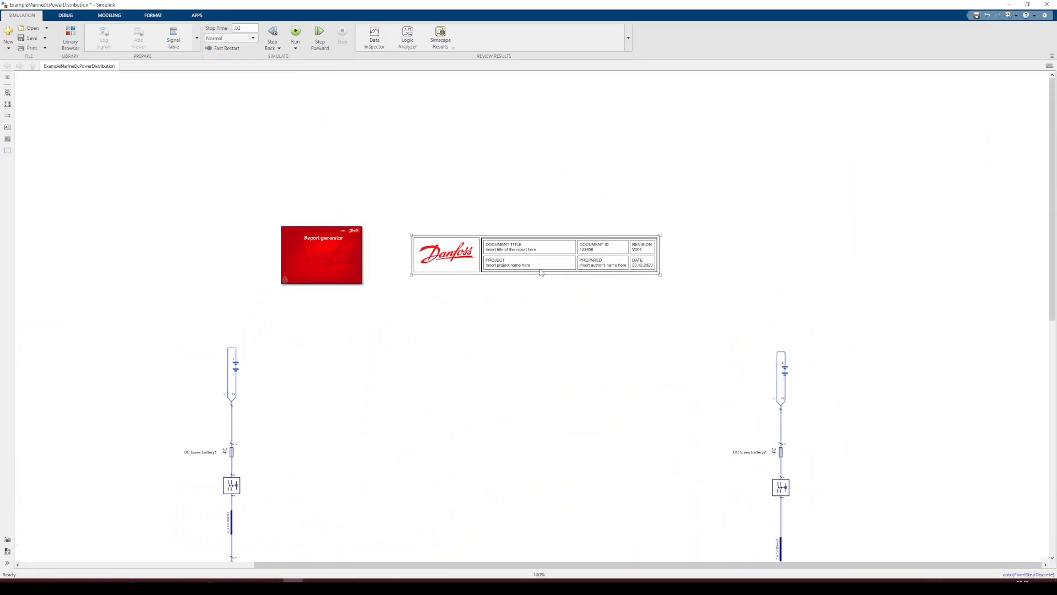
pyautogui.scroll(1, 542, 272)
pyautogui.doubleClick(303, 252)
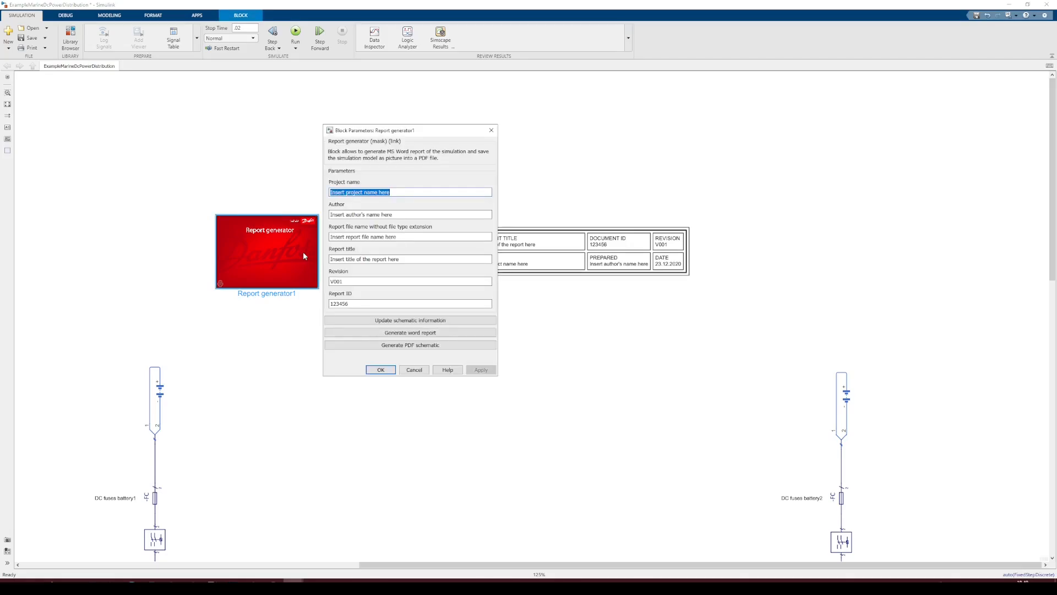
pyautogui.click(358, 344)
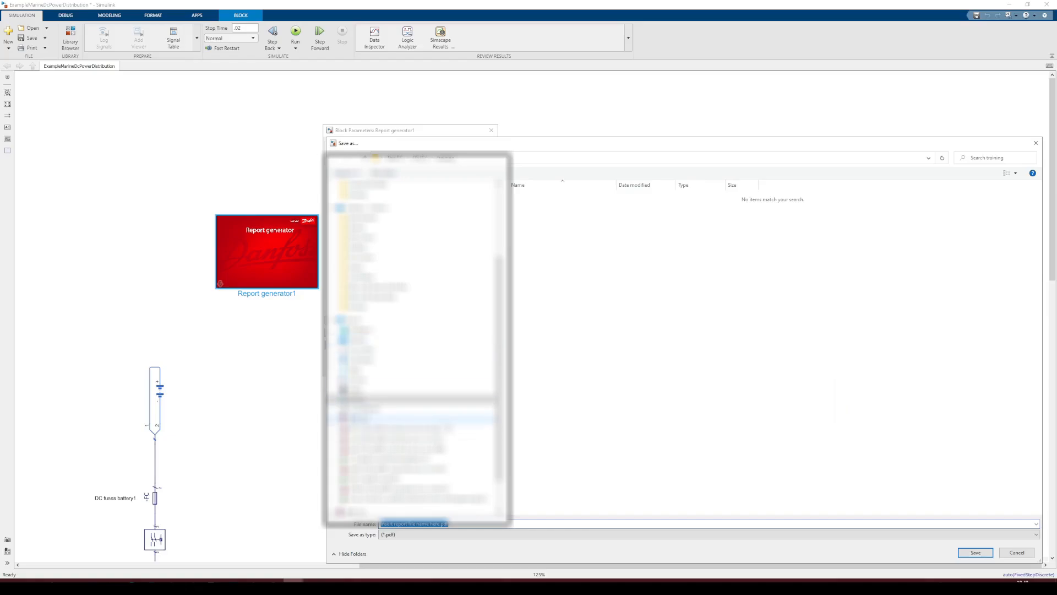
pyautogui.click(976, 553)
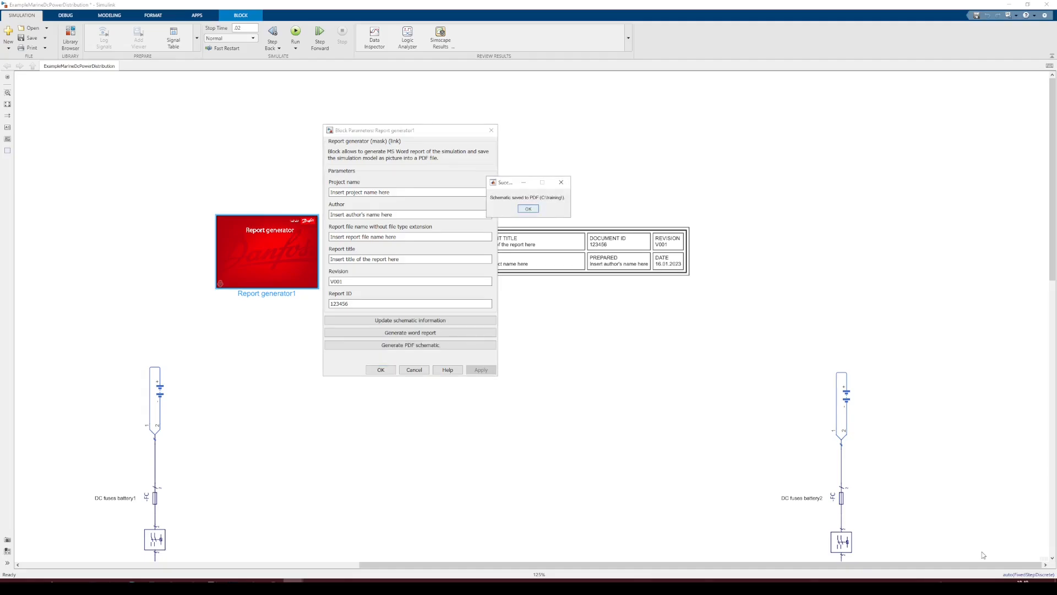
pyautogui.click(522, 210)
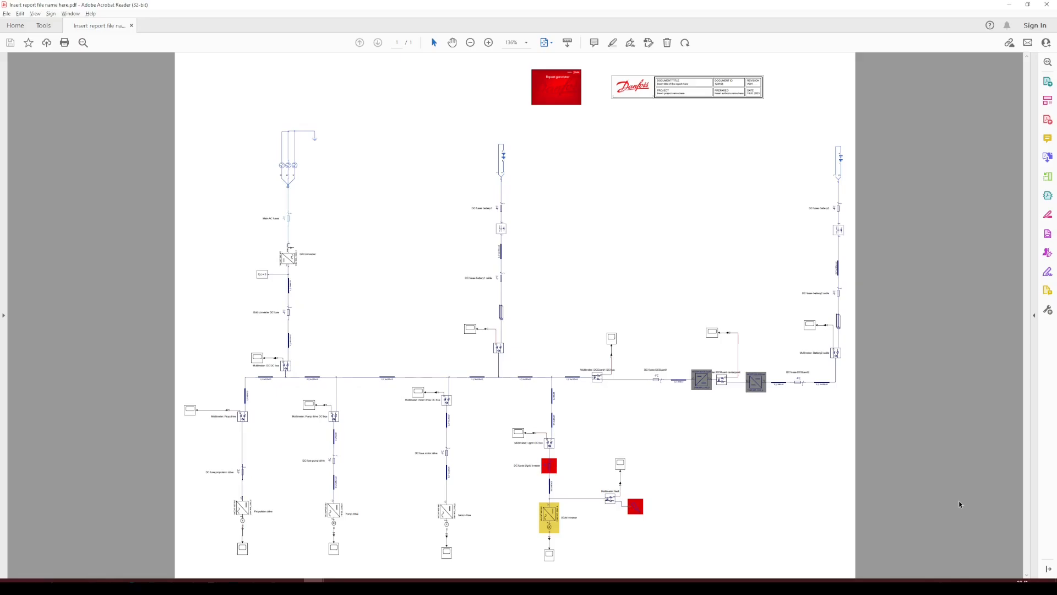
pyautogui.scroll(5, 573, 285)
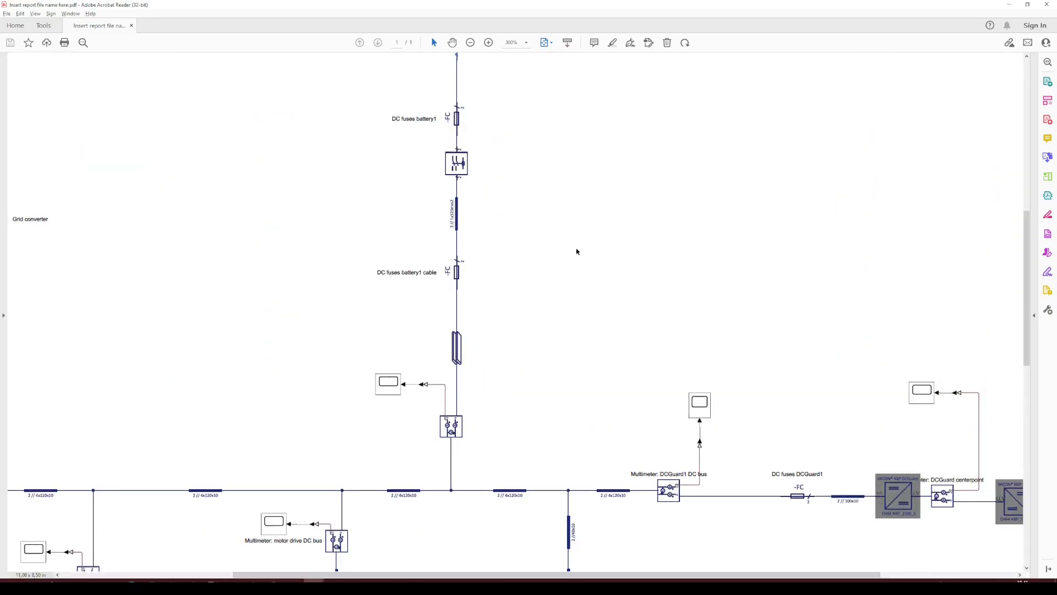
# Pan around the PDF schematic to examine the fuses, multimeters and scopes along the DC bus
pyautogui.scroll(3, 586, 181)
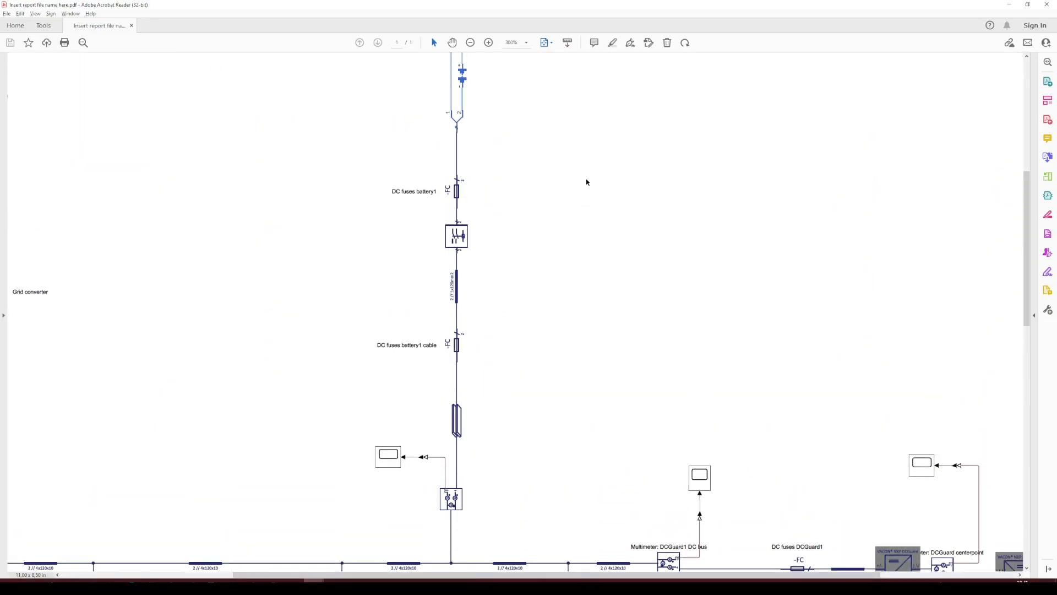
pyautogui.click(453, 43)
pyautogui.moveTo(673, 144); pyautogui.dragTo(626, 403)
pyautogui.scroll(-4, 626, 403)
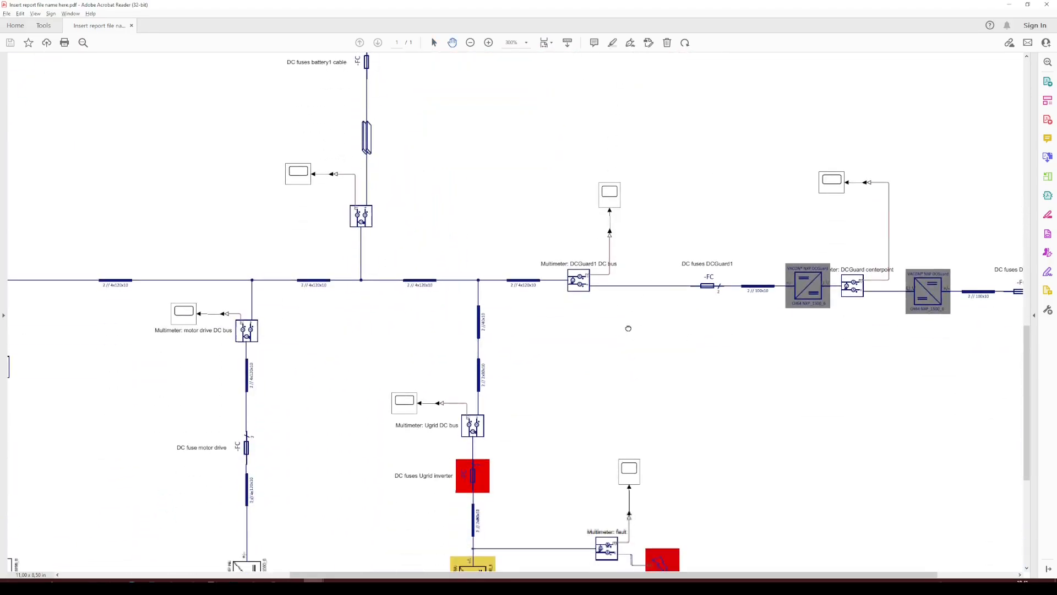
# Generate a Word report from the Report generator block, saving it under the default name, and scroll through its parameter and result pages
pyautogui.doubleClick(260, 241)
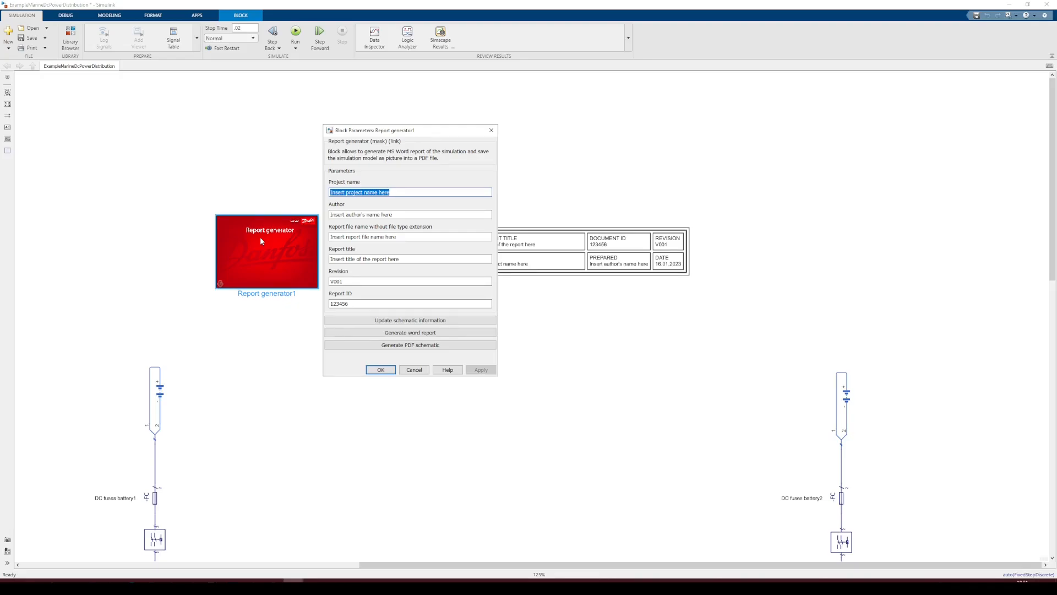
pyautogui.click(389, 332)
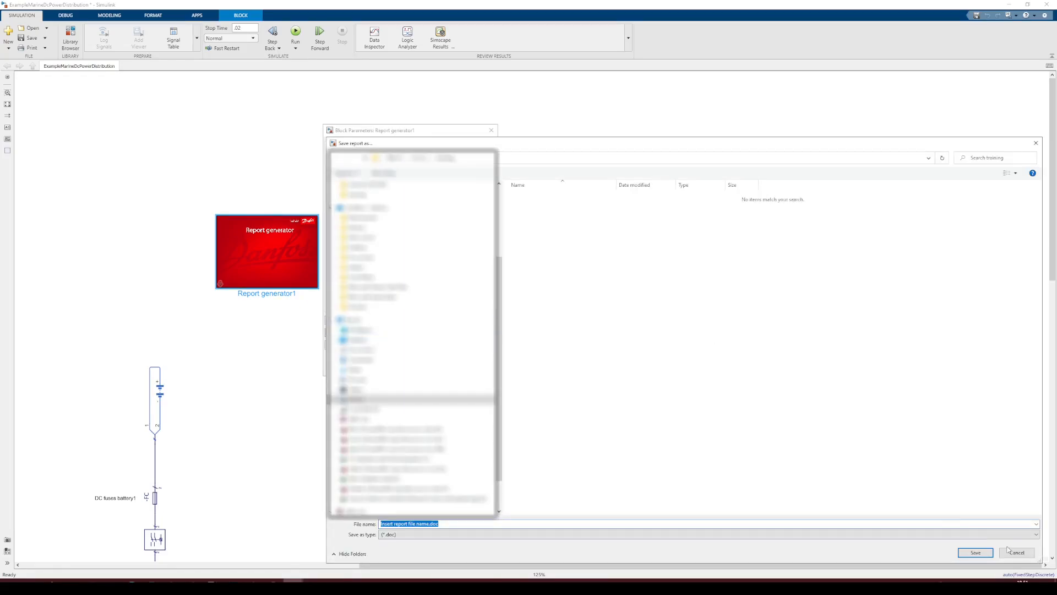
pyautogui.click(989, 554)
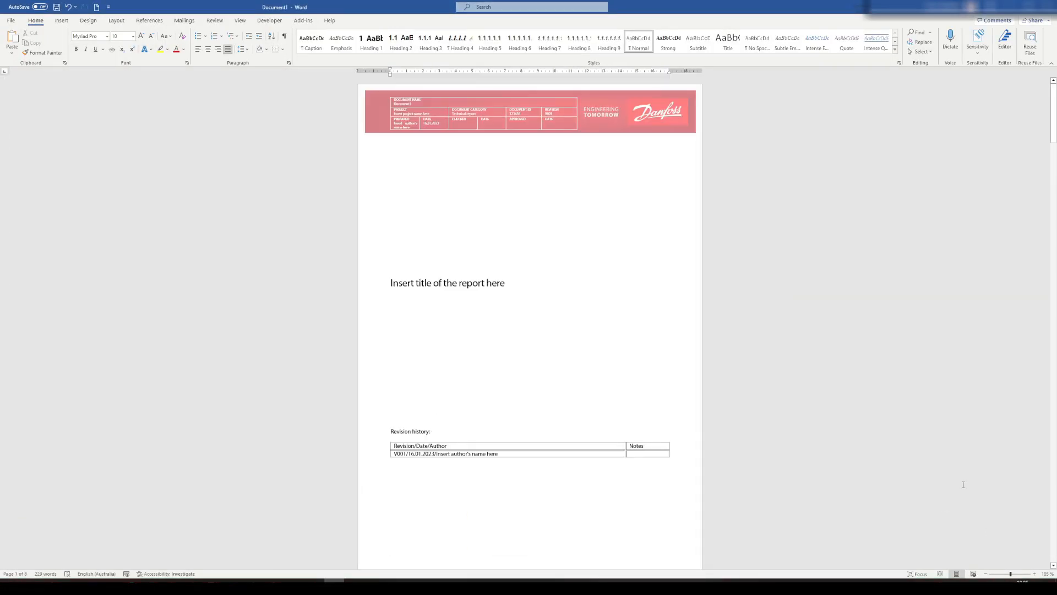
pyautogui.moveTo(1053, 118); pyautogui.dragTo(1054, 233)
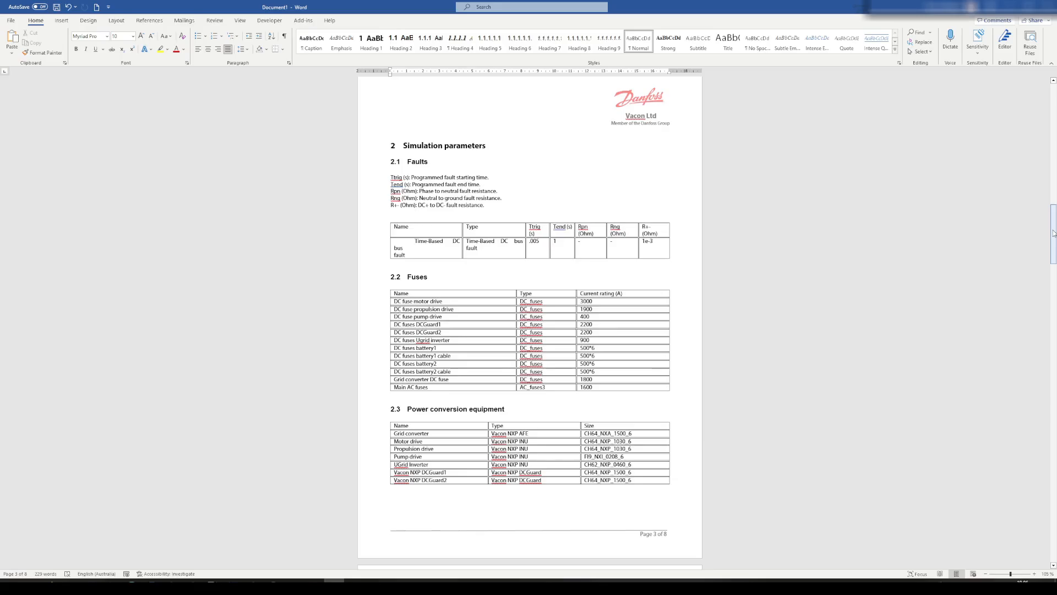
pyautogui.moveTo(1054, 232); pyautogui.dragTo(1053, 297)
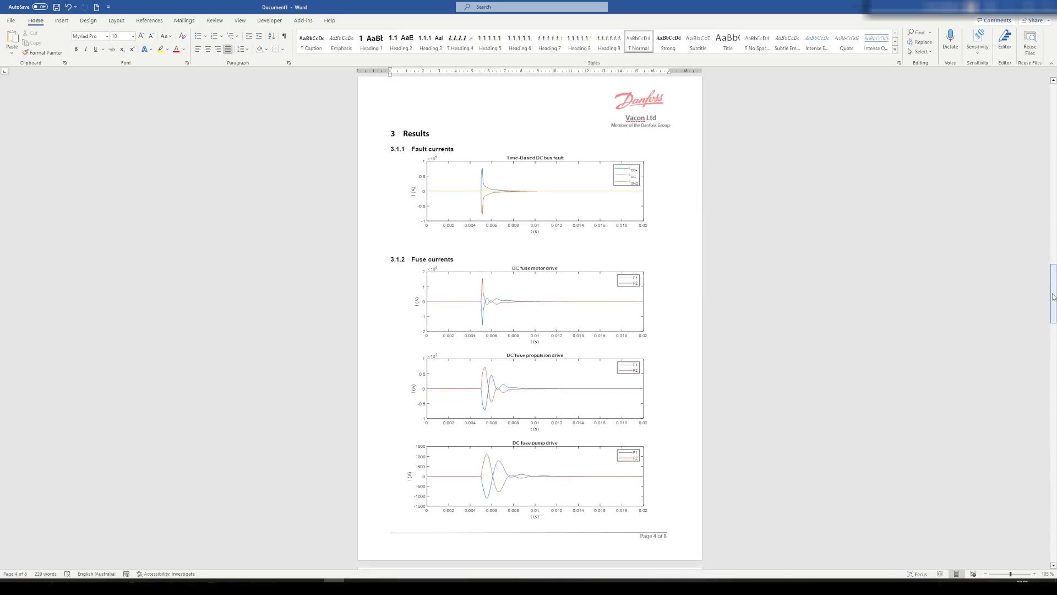